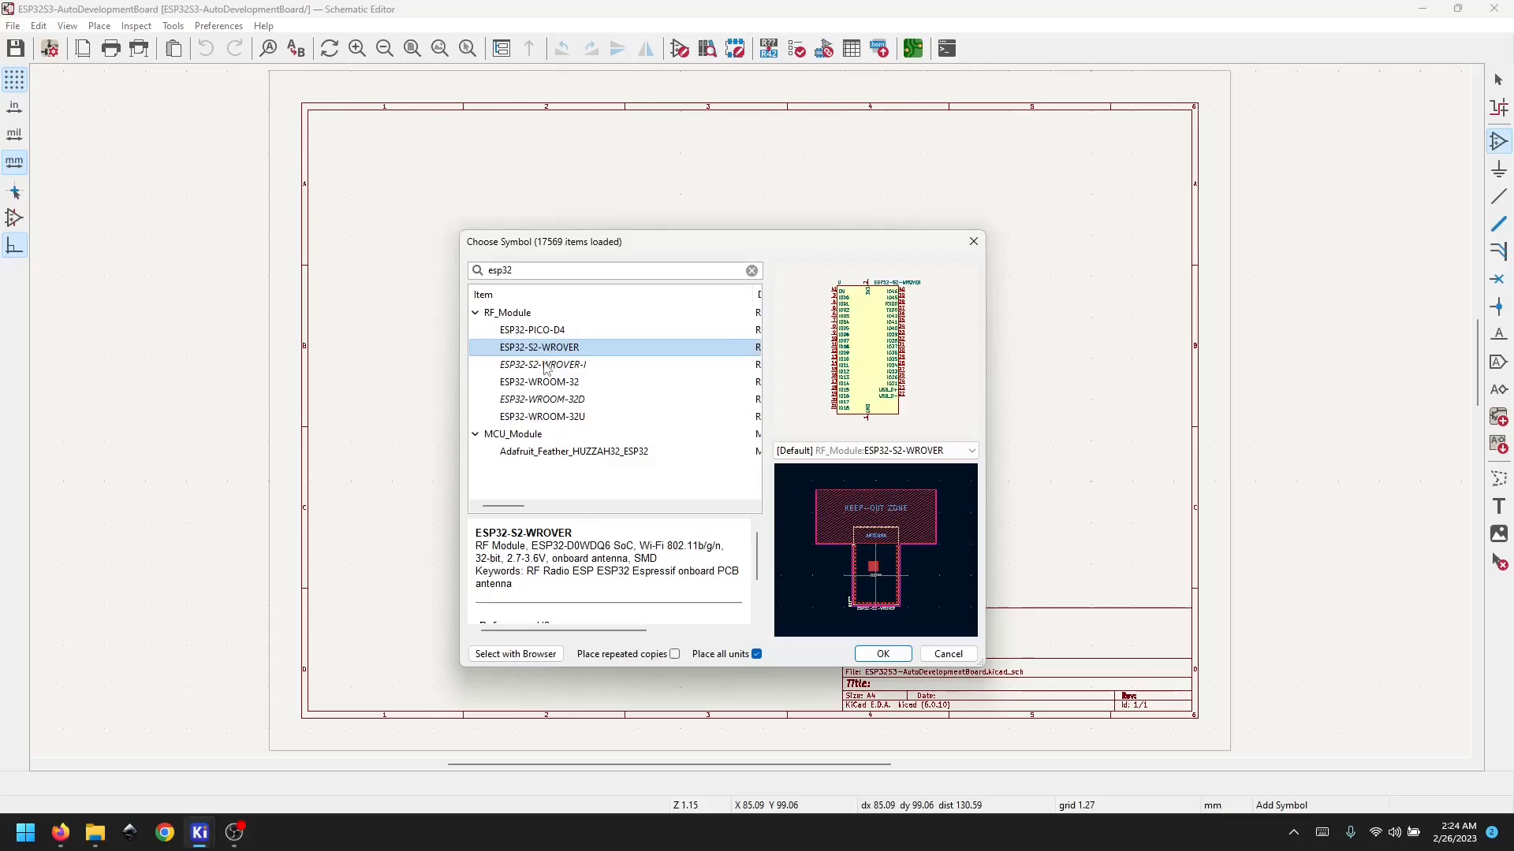
Step: Preview the ESP32 entries under RF_Module and MCU_Module in the symbol chooser, closing it without placing a symbol
left_click(536, 388)
left_click(537, 402)
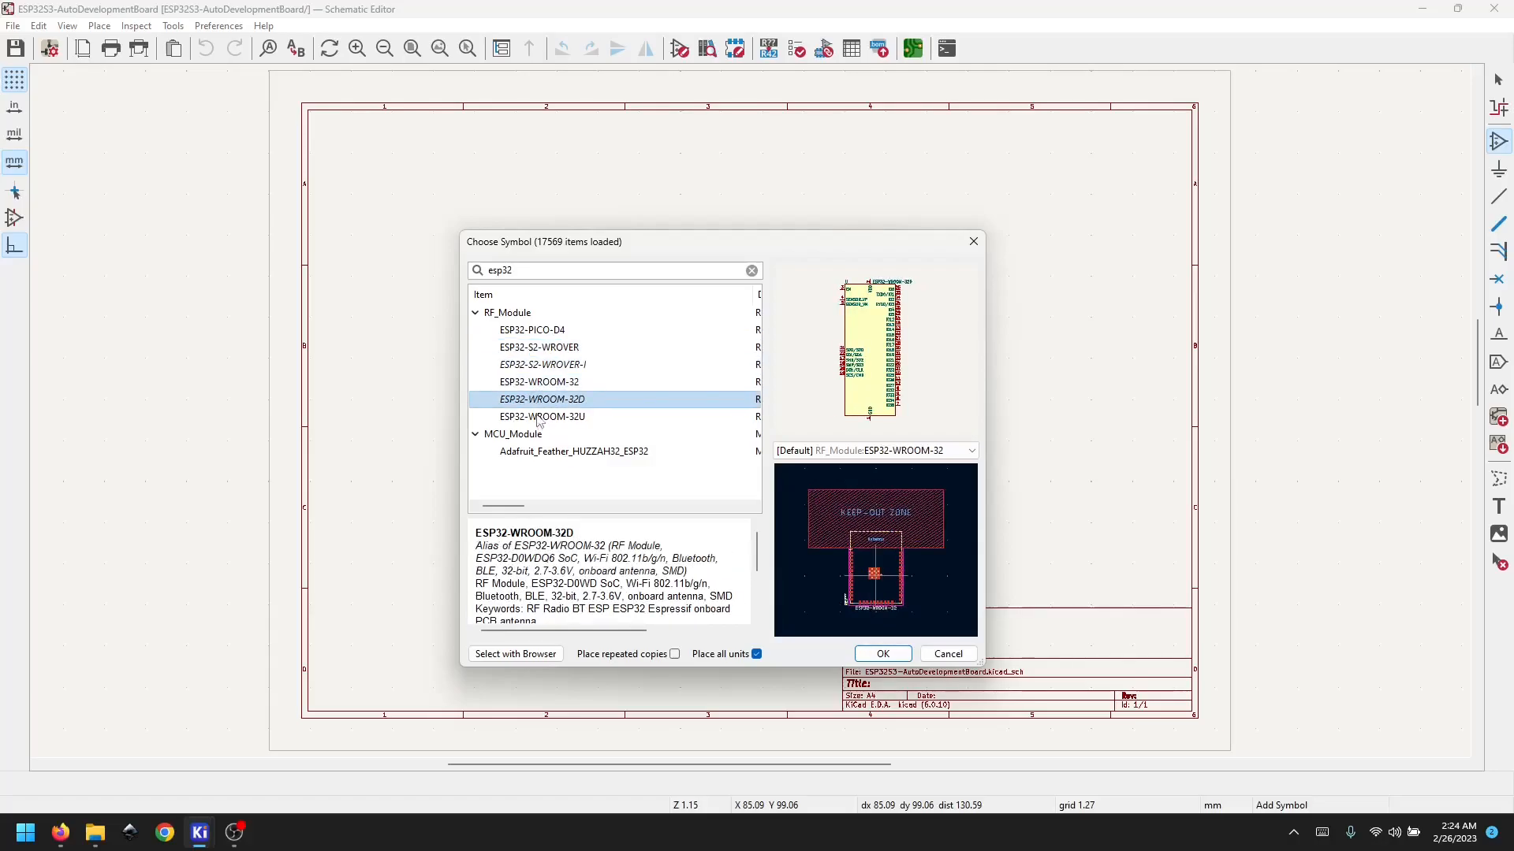
left_click(537, 418)
left_click(526, 334)
left_click(527, 348)
left_click(527, 367)
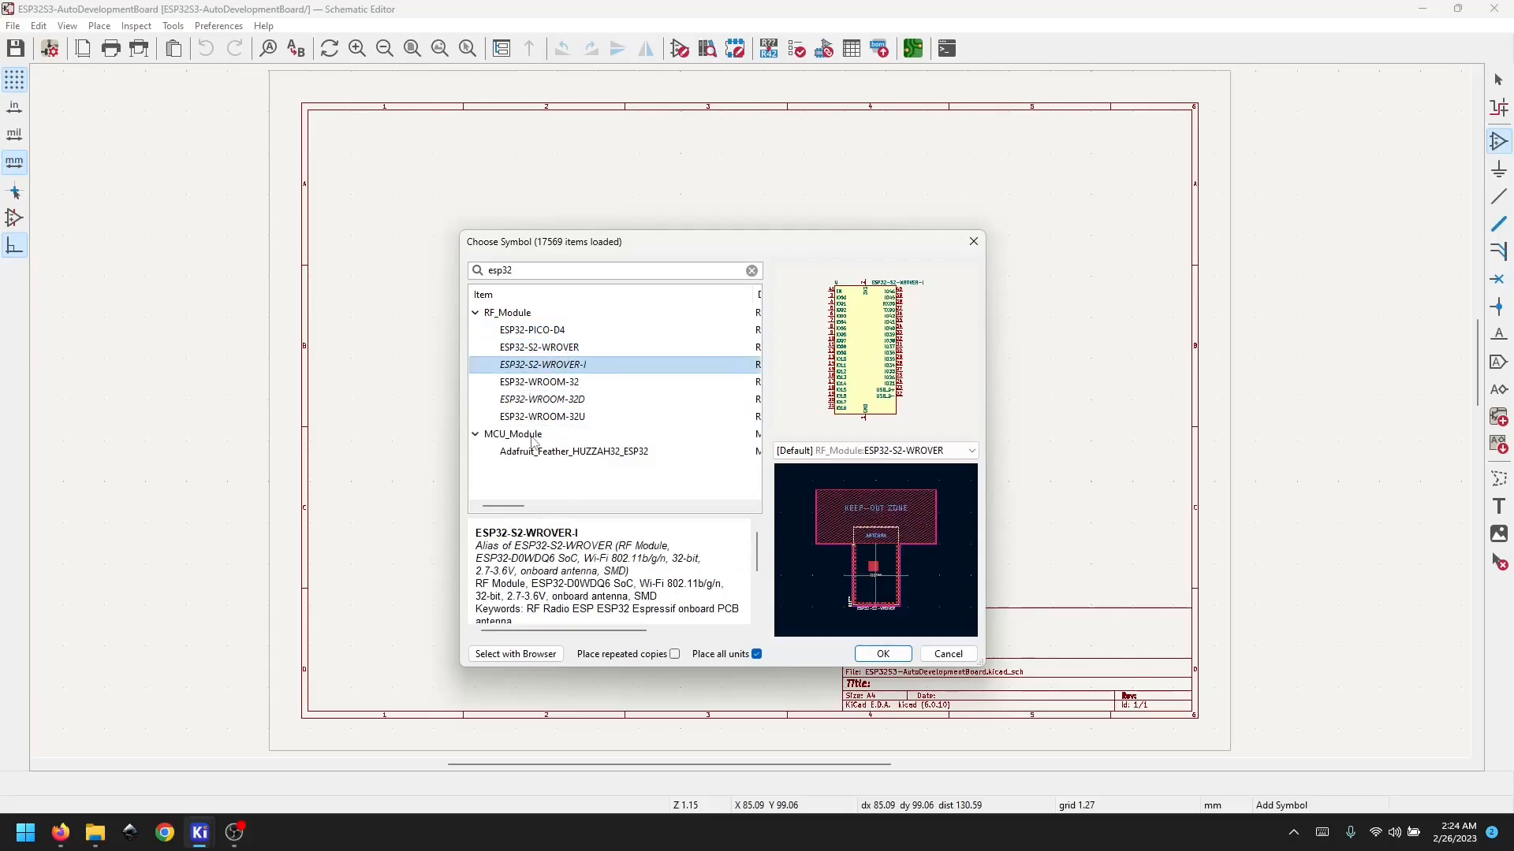
left_click(537, 454)
left_click(521, 436)
left_click(530, 454)
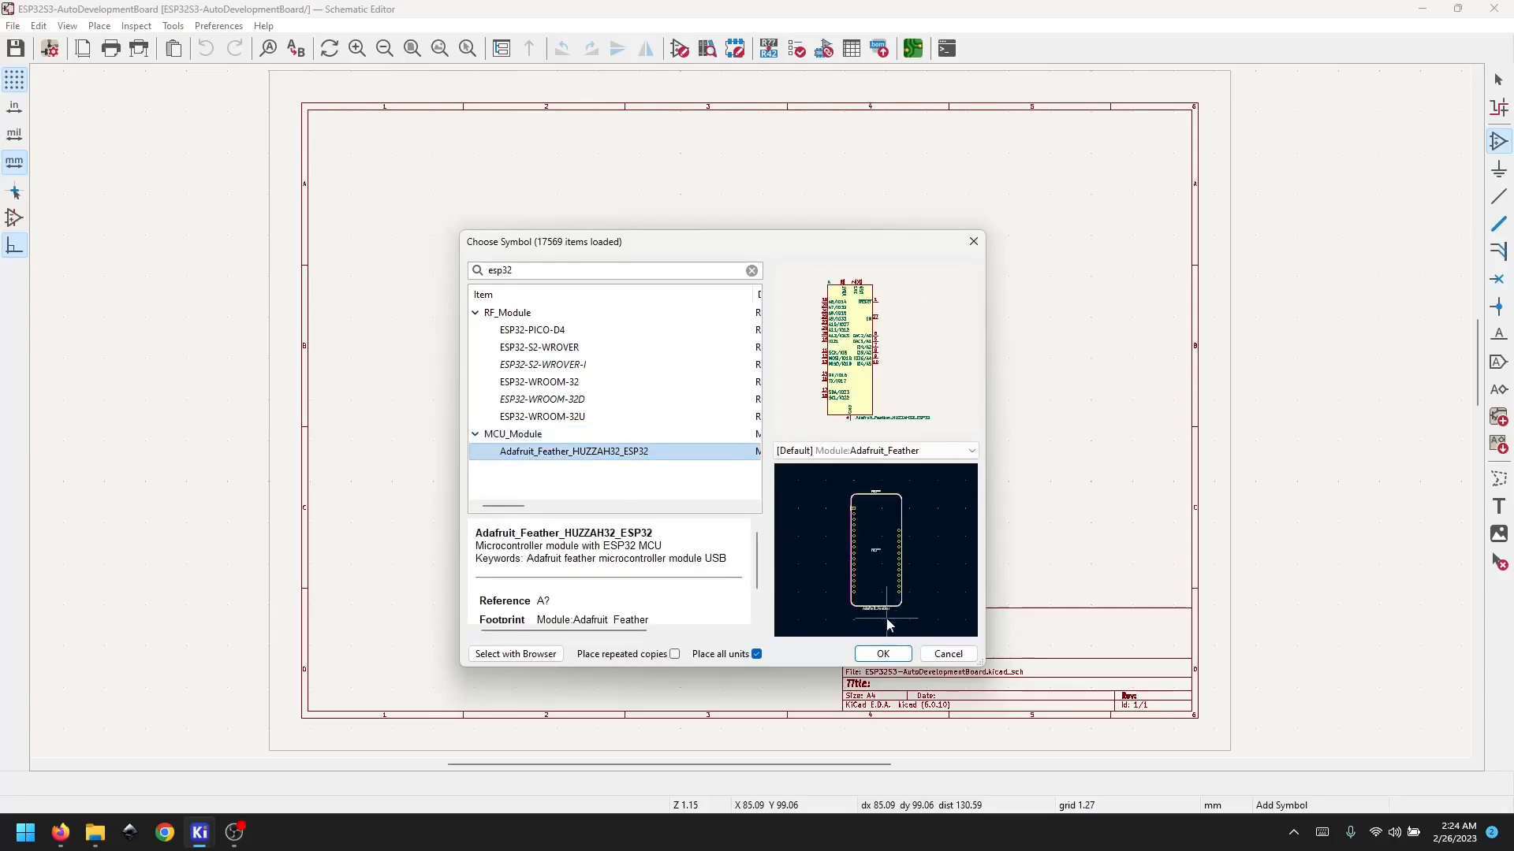
left_click(561, 402)
left_click(558, 366)
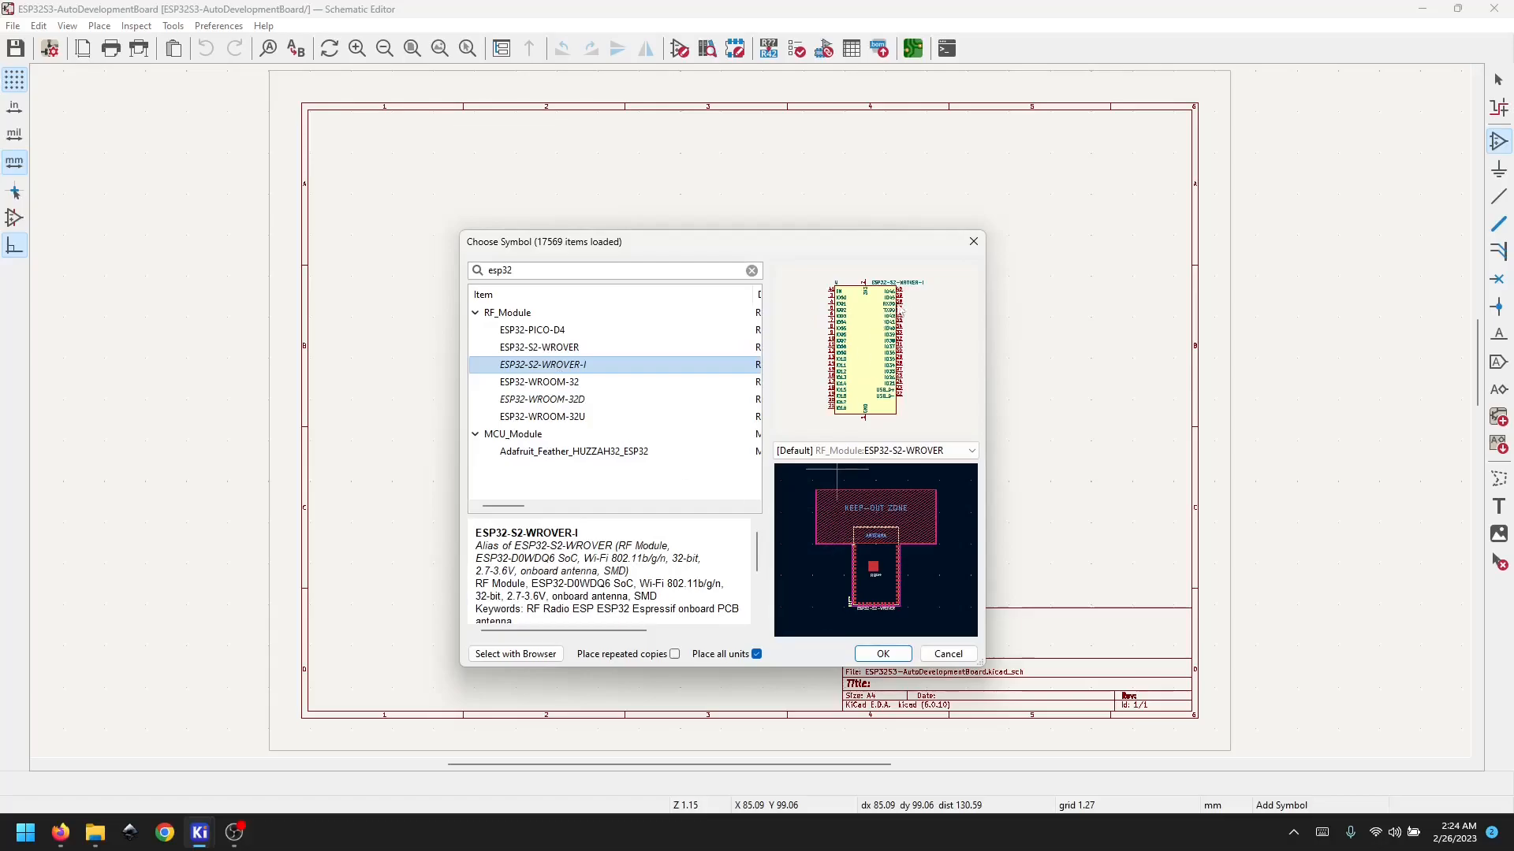
left_click(974, 242)
Step: Switch to Firefox and examine the SnapEDA search results for esp32s3, comparing the available ESP32-S3 module variants
left_click(142, 789)
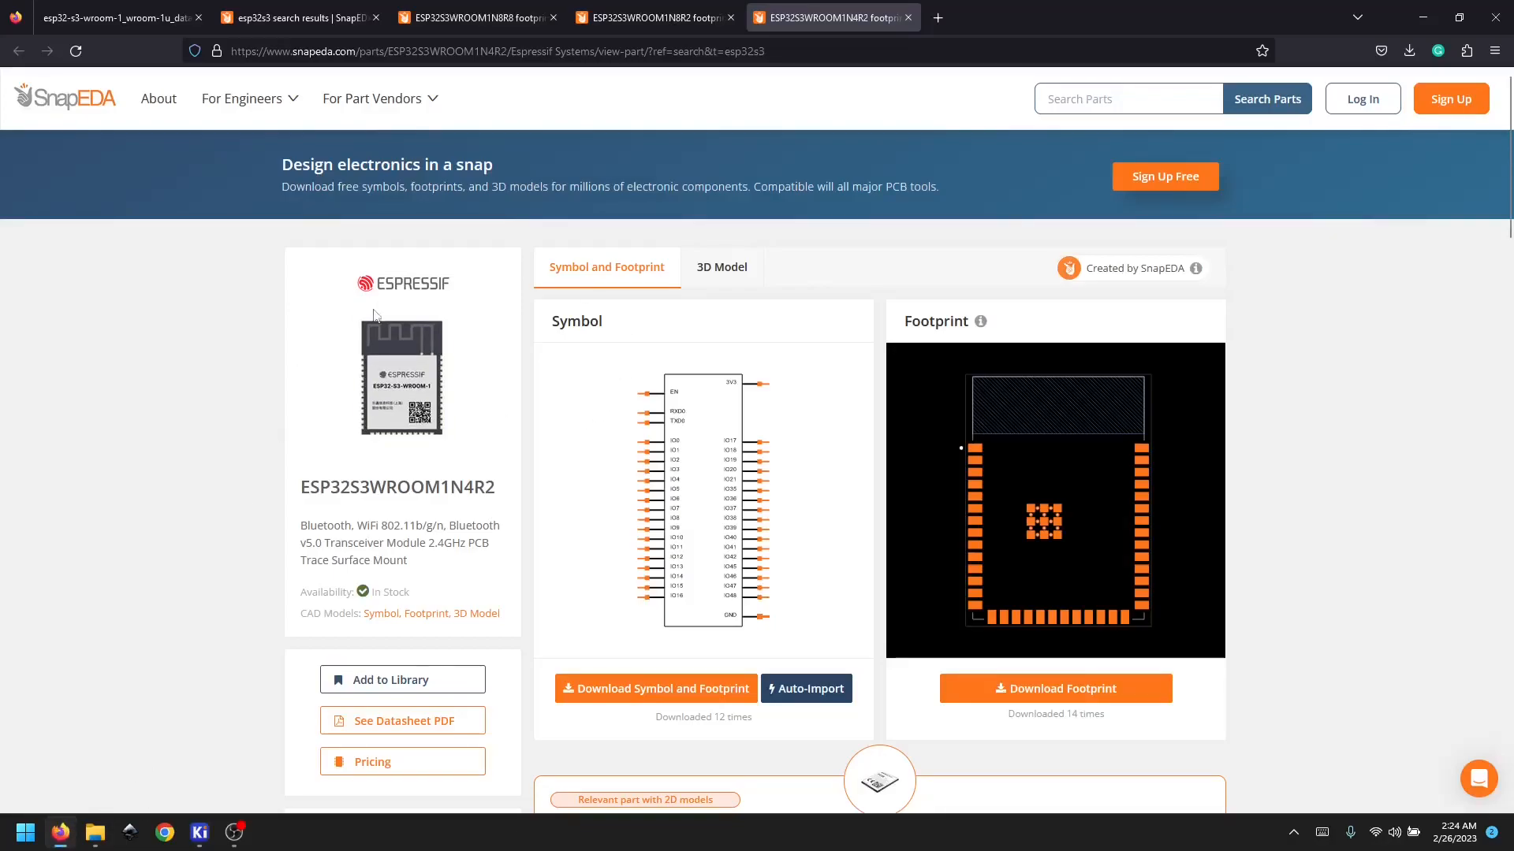
left_click(369, 20)
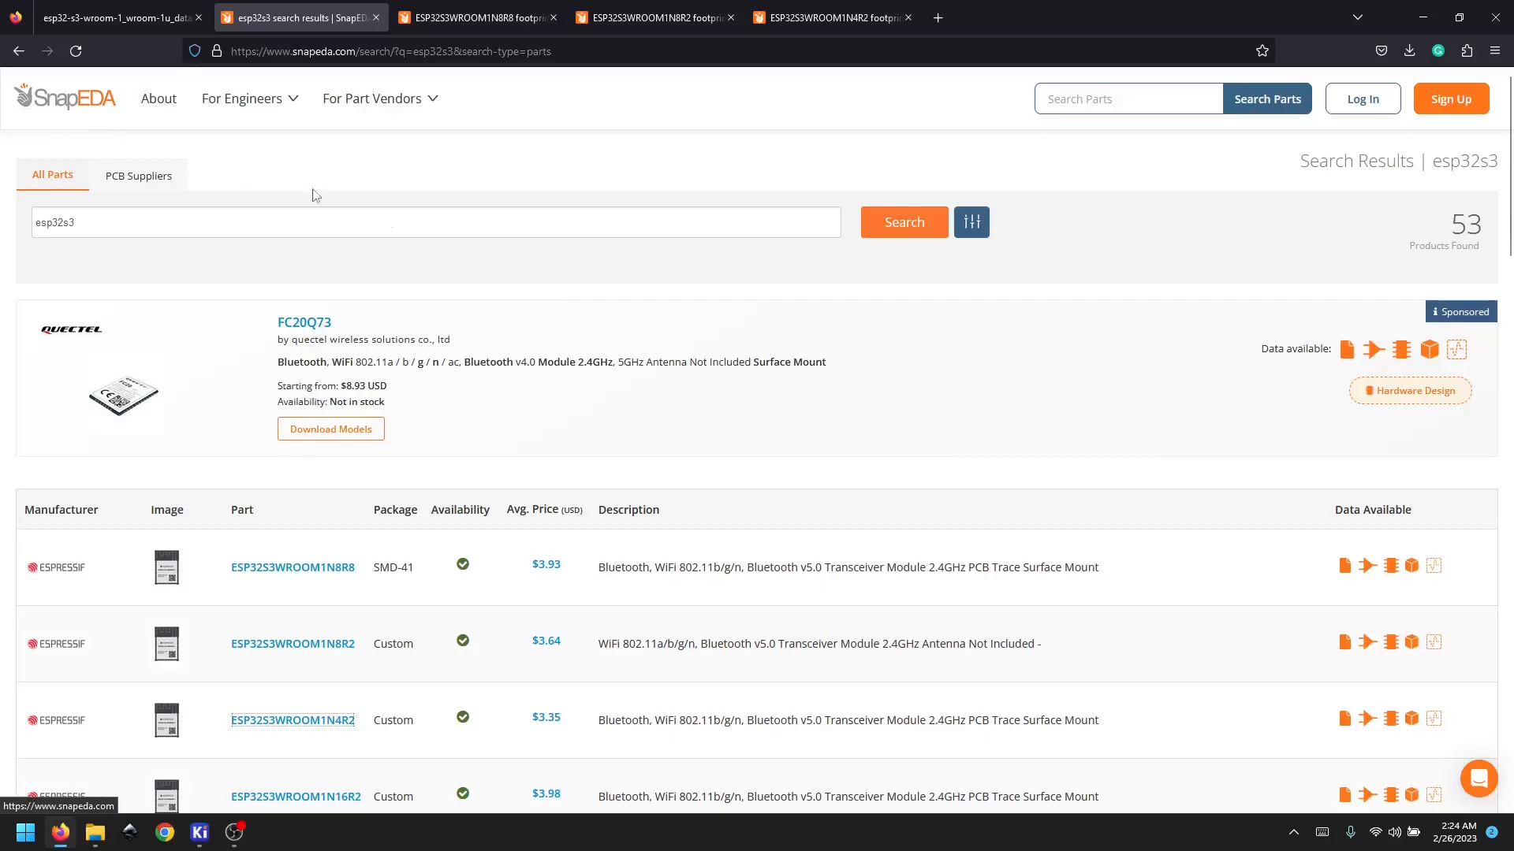
scroll(313, 483, "down", 5)
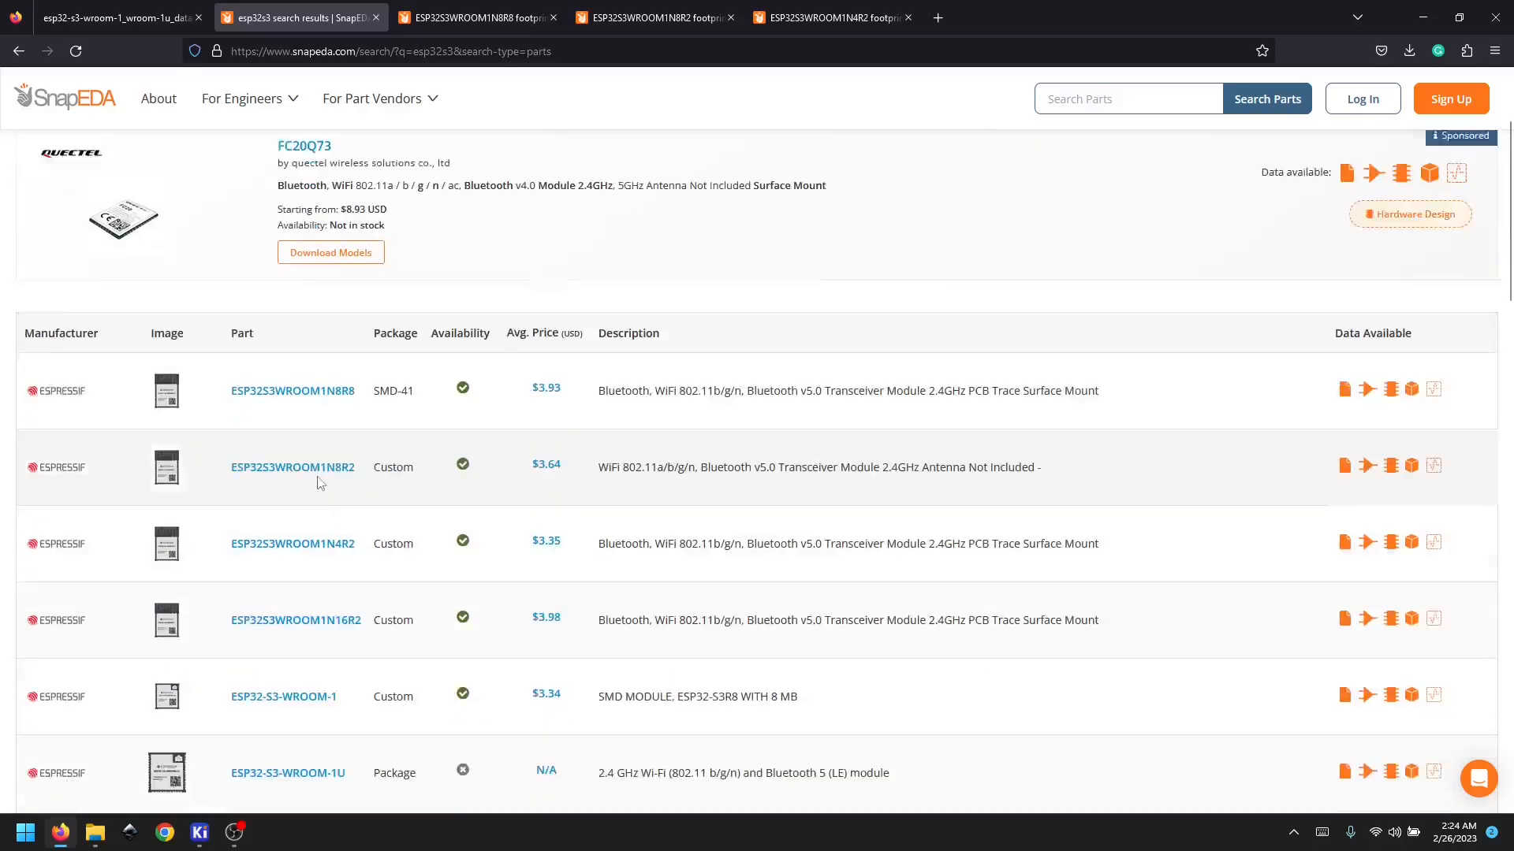
scroll(320, 483, "down", 5)
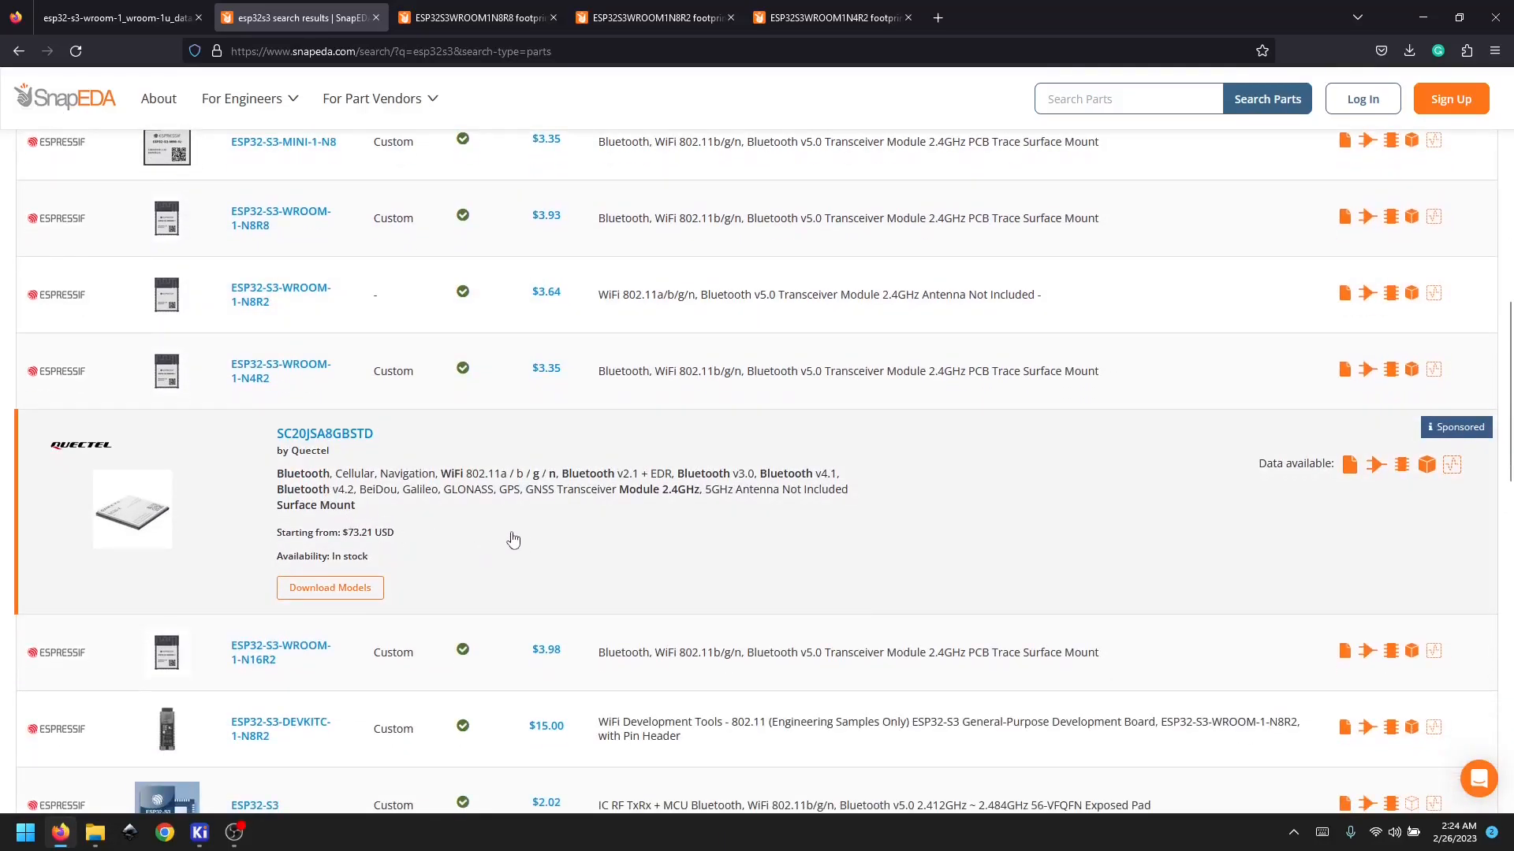
scroll(303, 425, "up", 6)
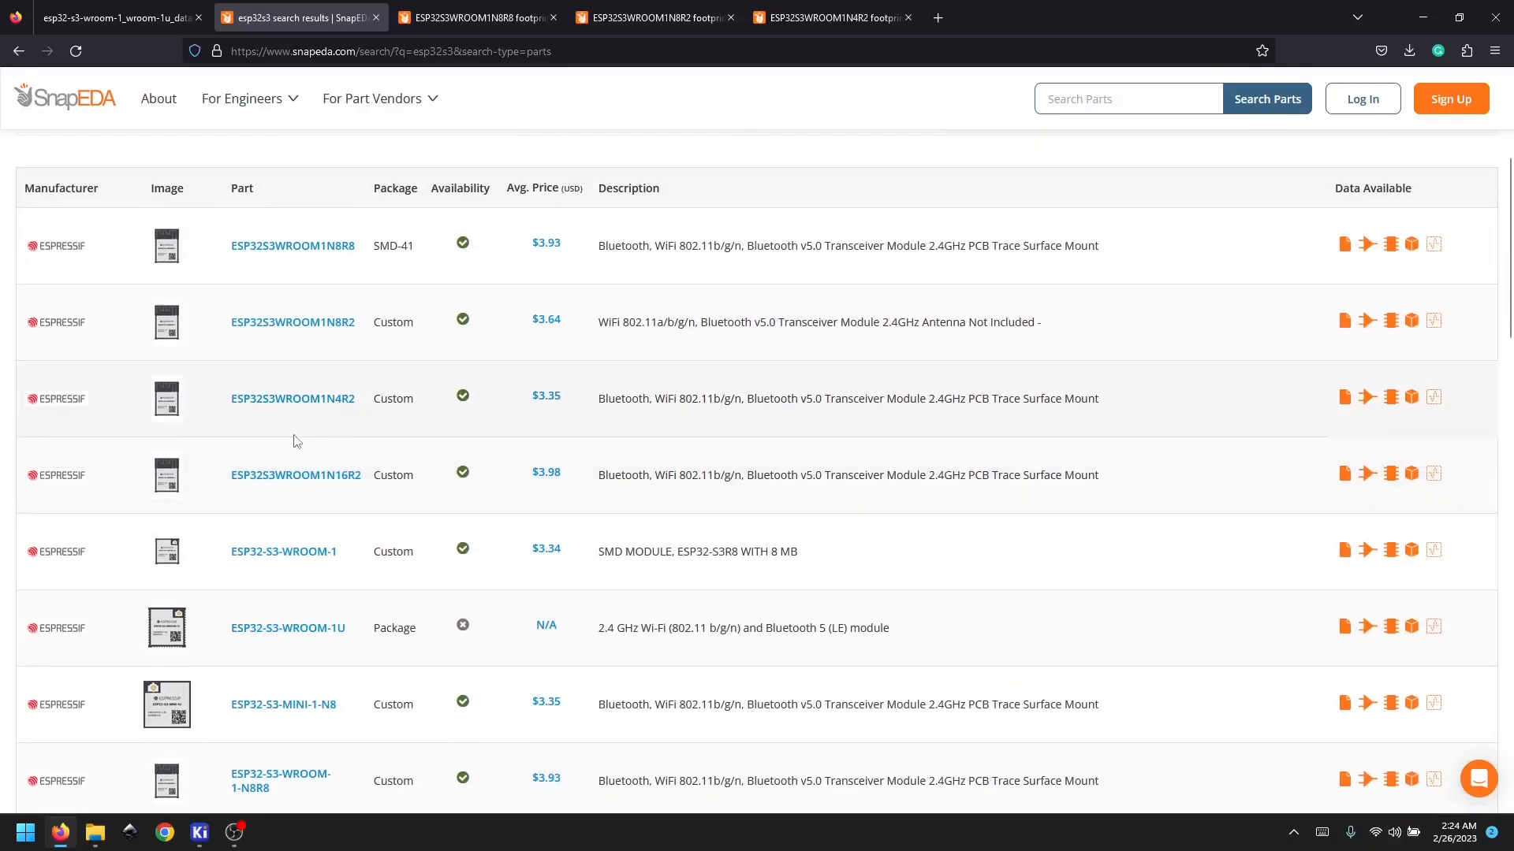
Step: Examine the first page of the ESP32-S3-WROOM-1 datasheet, comparing the WROOM-1 and WROOM-1U module variants
left_click(115, 18)
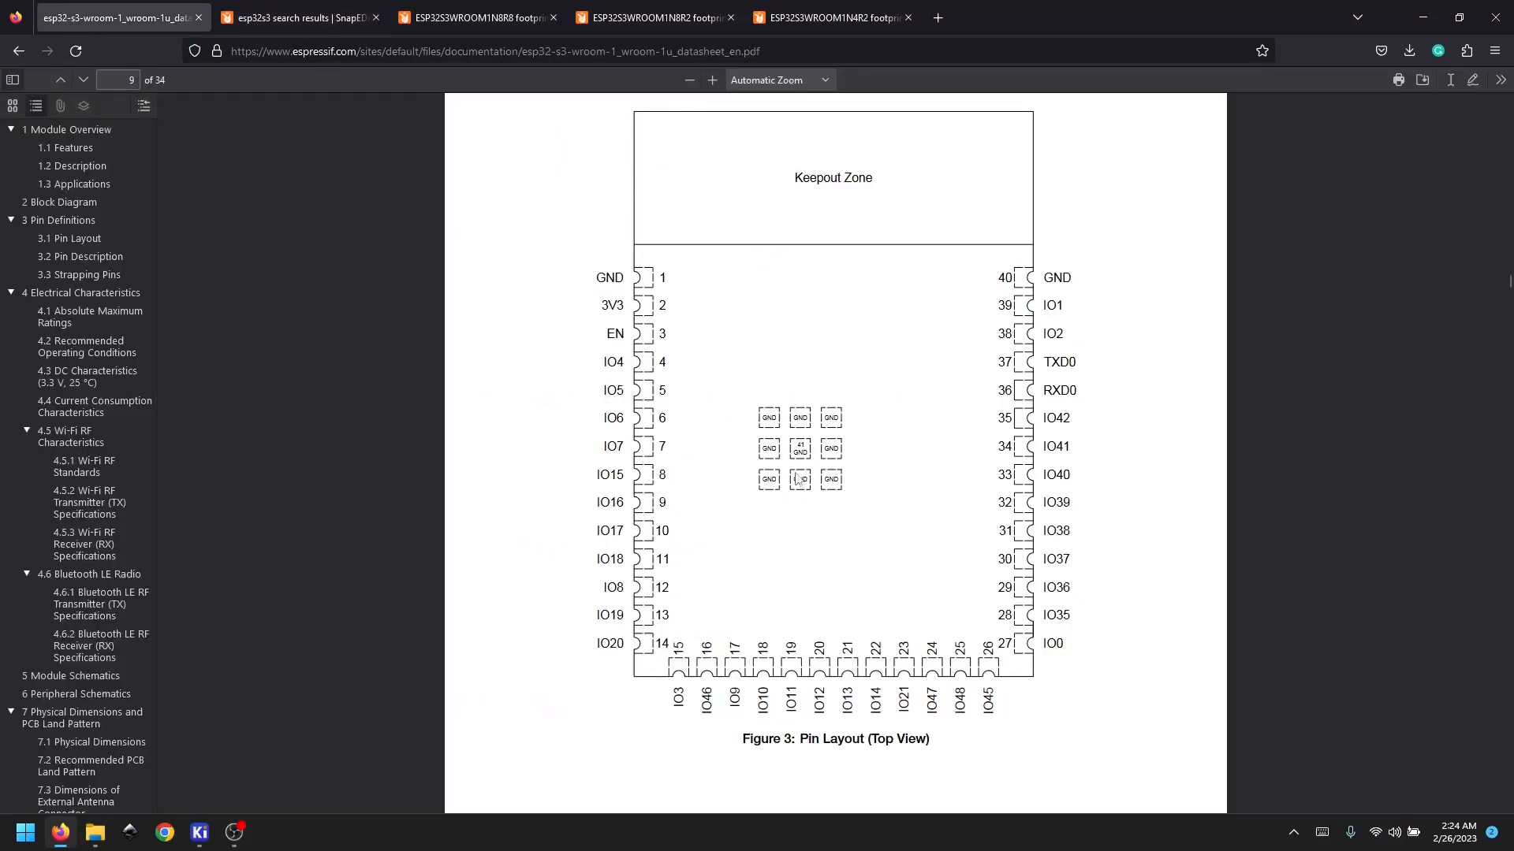
left_click_drag(1508, 281, 1507, 104)
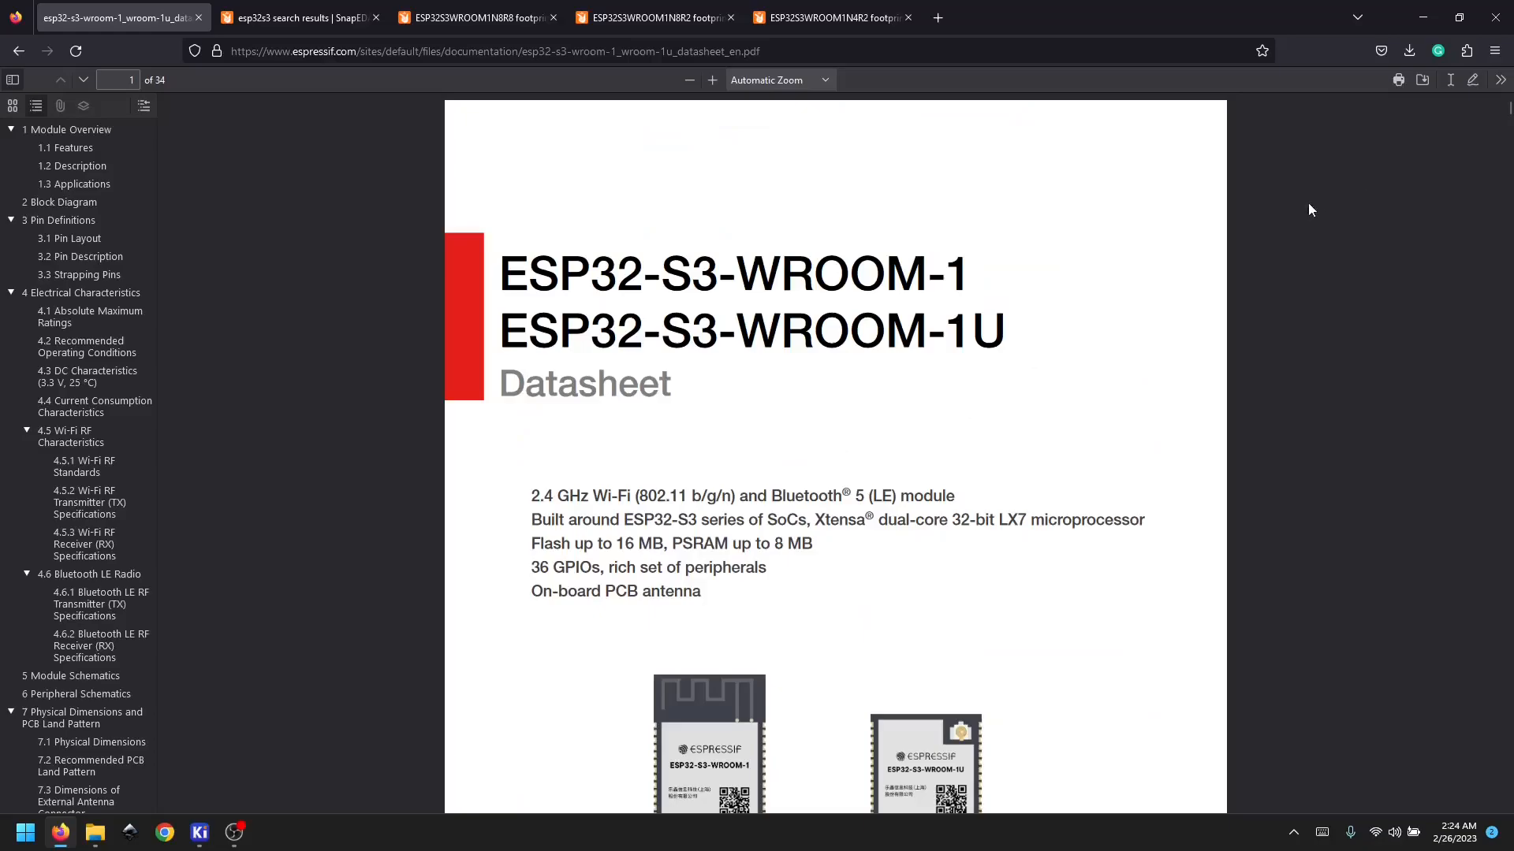
scroll(993, 284, "down", 4)
left_click(776, 538)
mouse_move(776, 538)
left_mouse_down()
mouse_move(692, 533)
mouse_move(797, 547)
left_mouse_up()
left_click(663, 531)
left_click(785, 541)
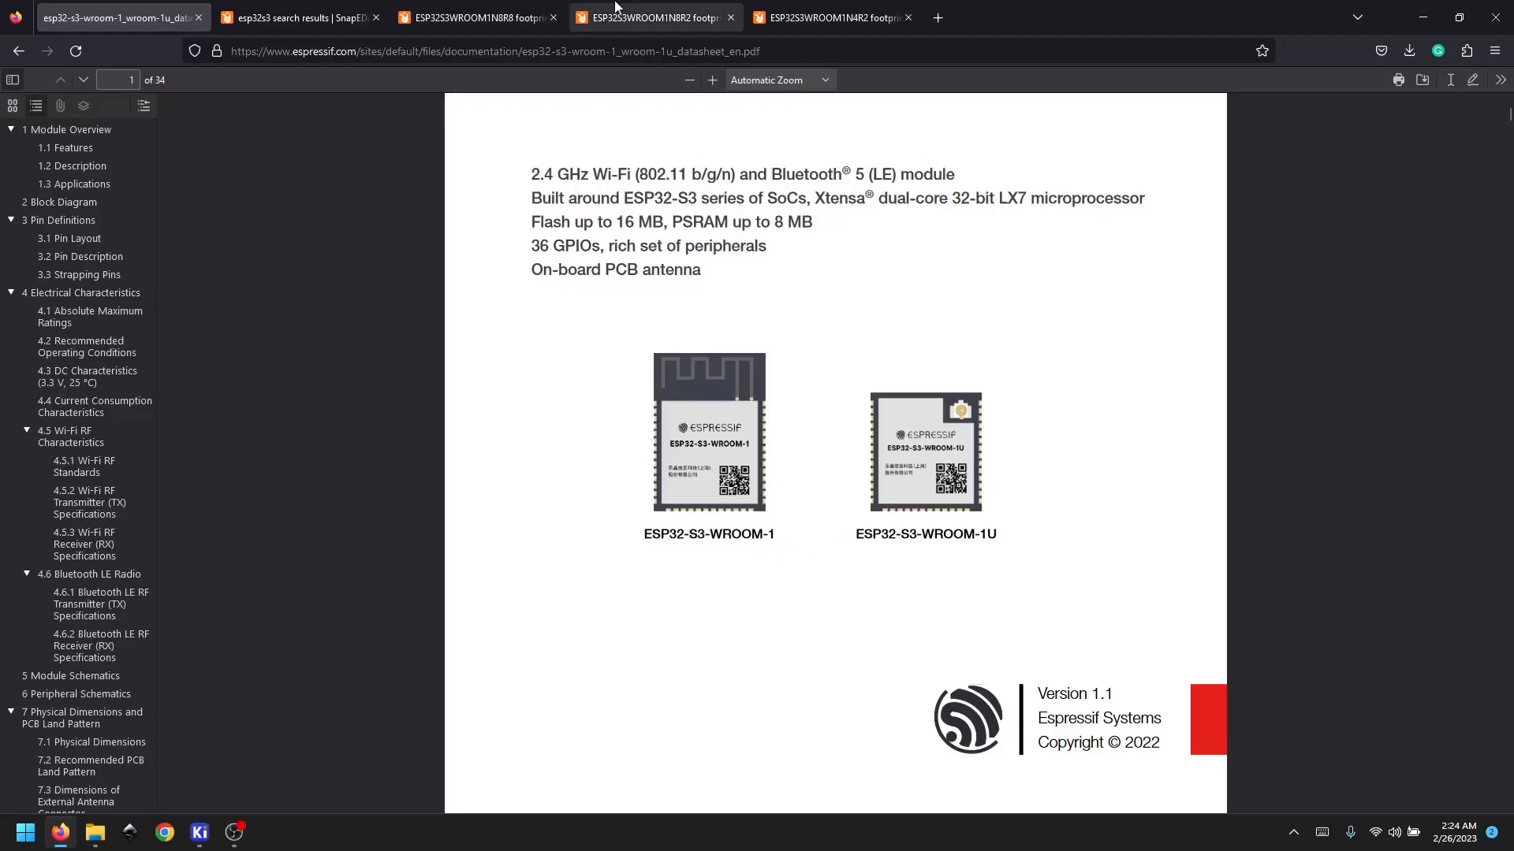
Step: Open the SnapEDA page of the ESP32S3WROOM1N8R2 and inspect its symbol, footprint and 3D model
left_click(657, 17)
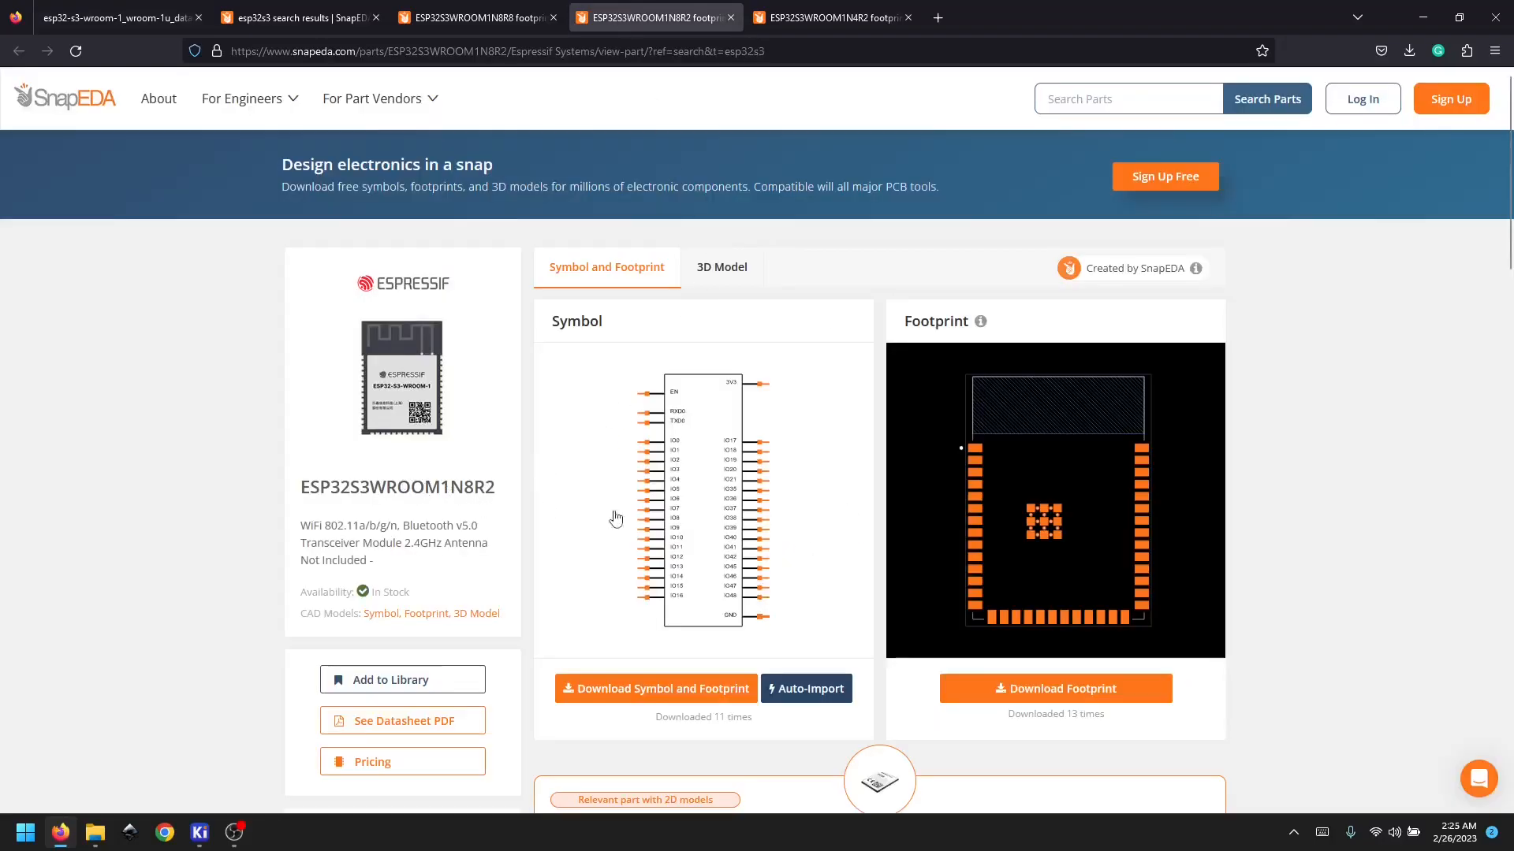
left_click(700, 275)
left_click(656, 270)
left_click(709, 276)
left_click(604, 268)
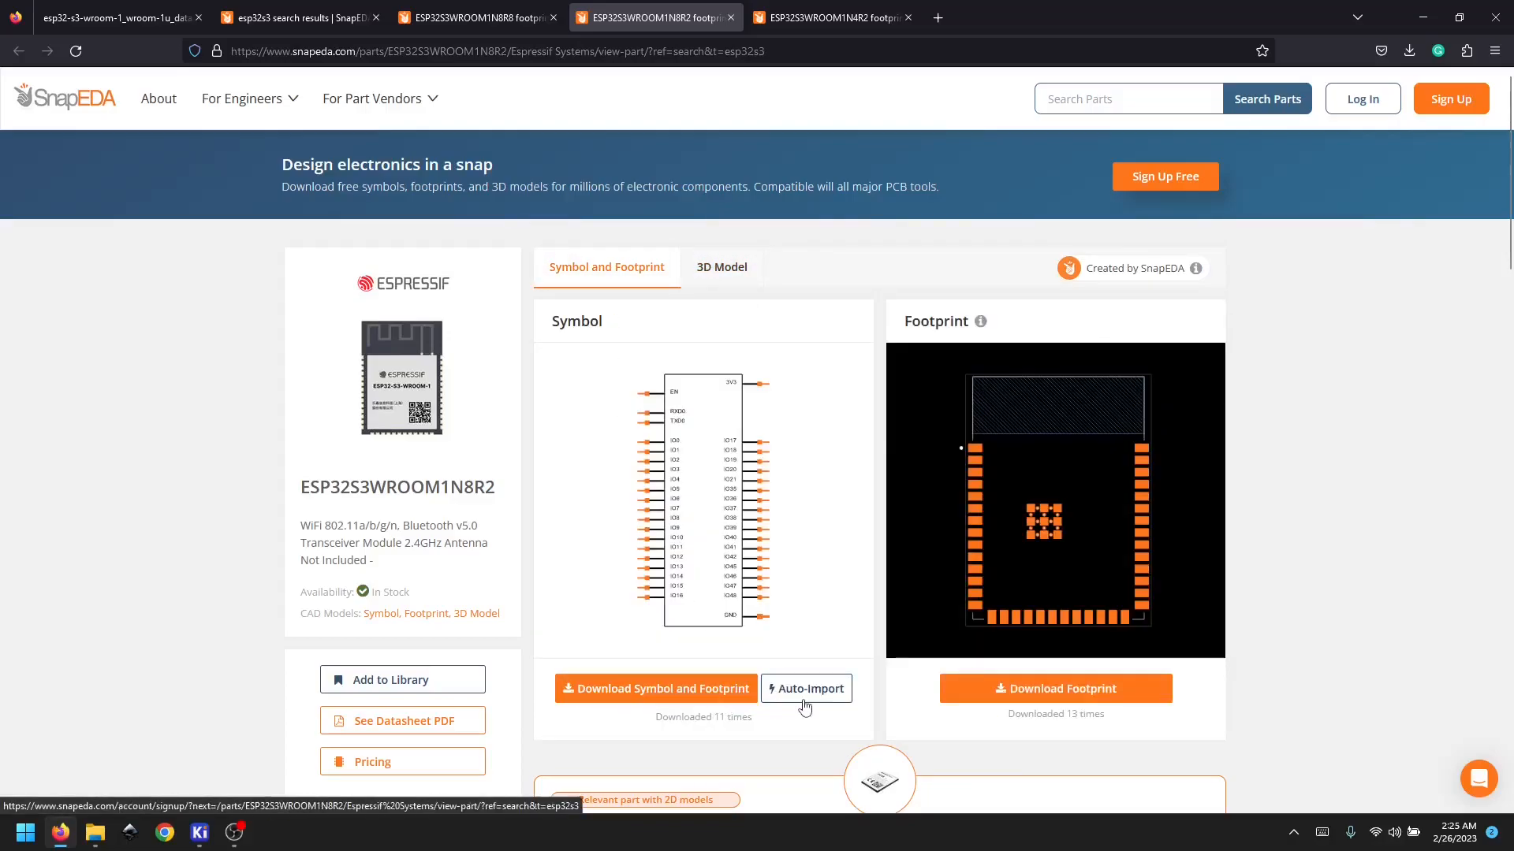
Step: Request the symbol and footprint download of the ESP32S3WROOM1N8R2 in KiCad format
left_click(659, 697)
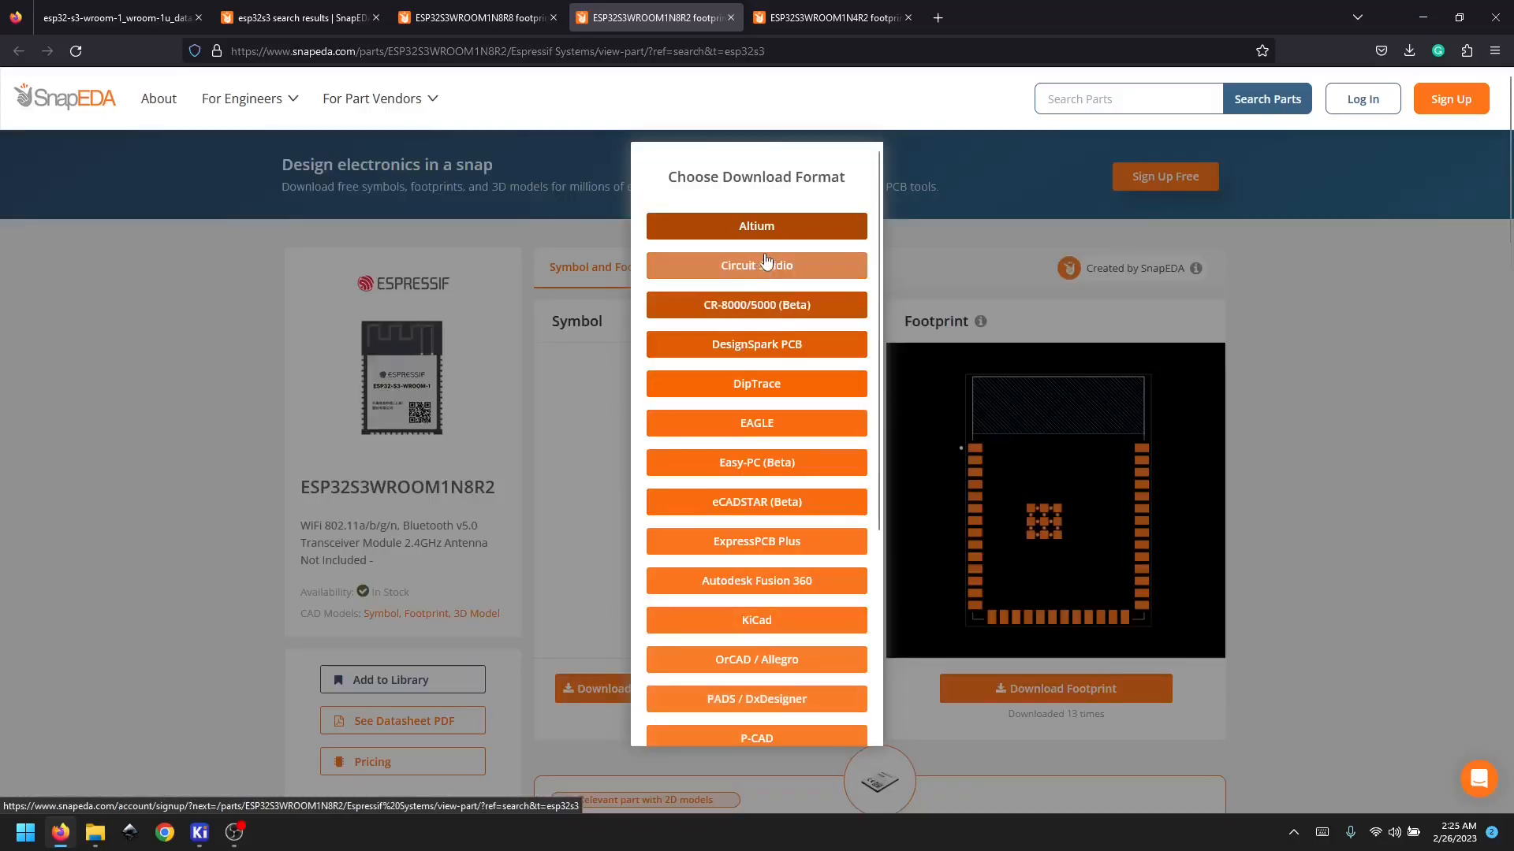
scroll(779, 264, "down", 5)
left_click(735, 315)
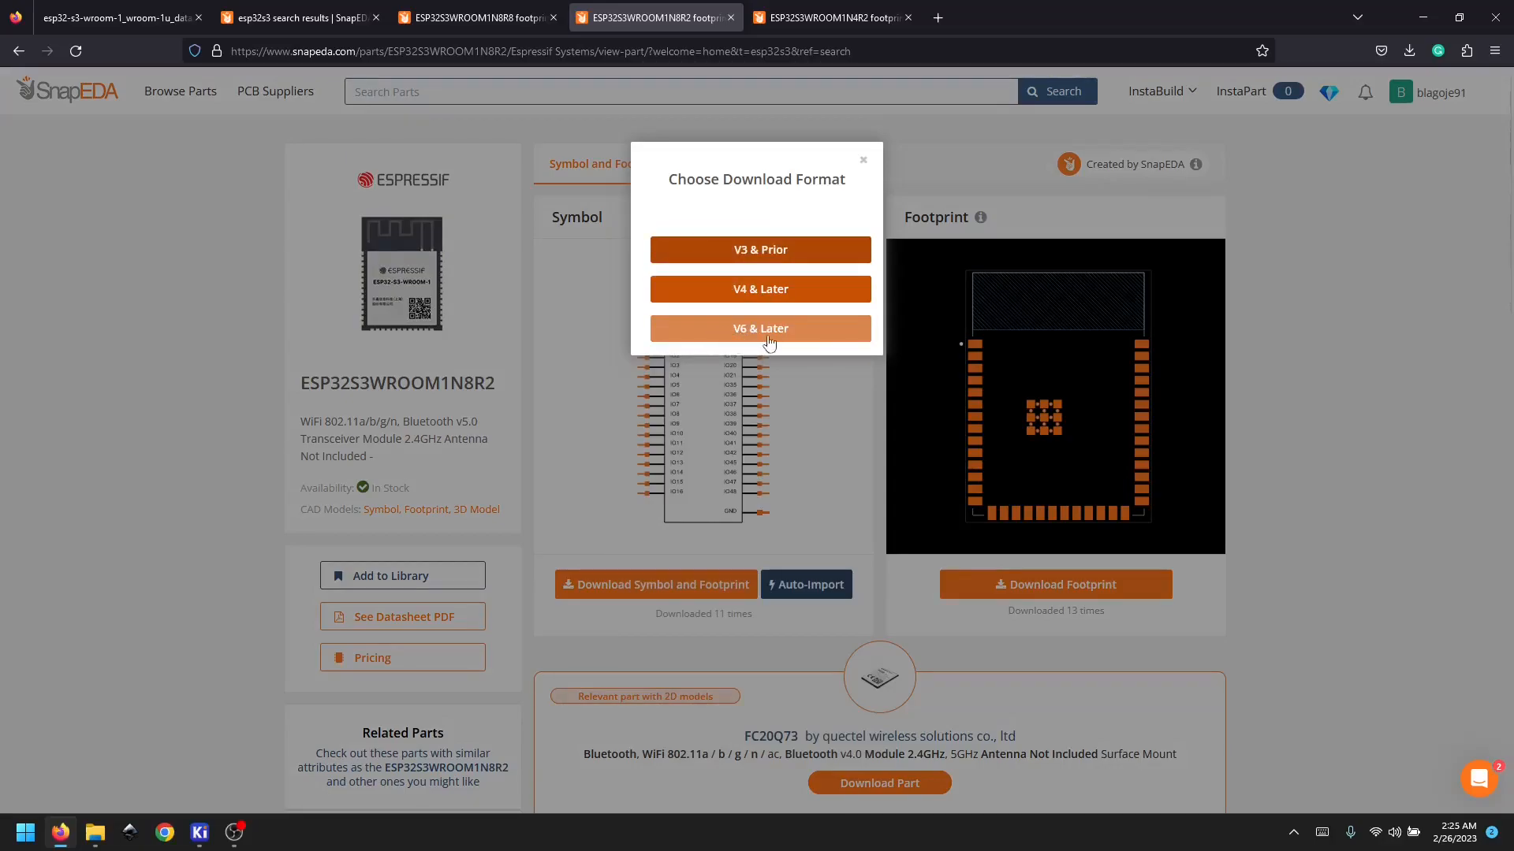
Step: Switch to the KiCad project window, check the installed version in the About information, and return to the browser
mouse_move(203, 832)
left_click(118, 733)
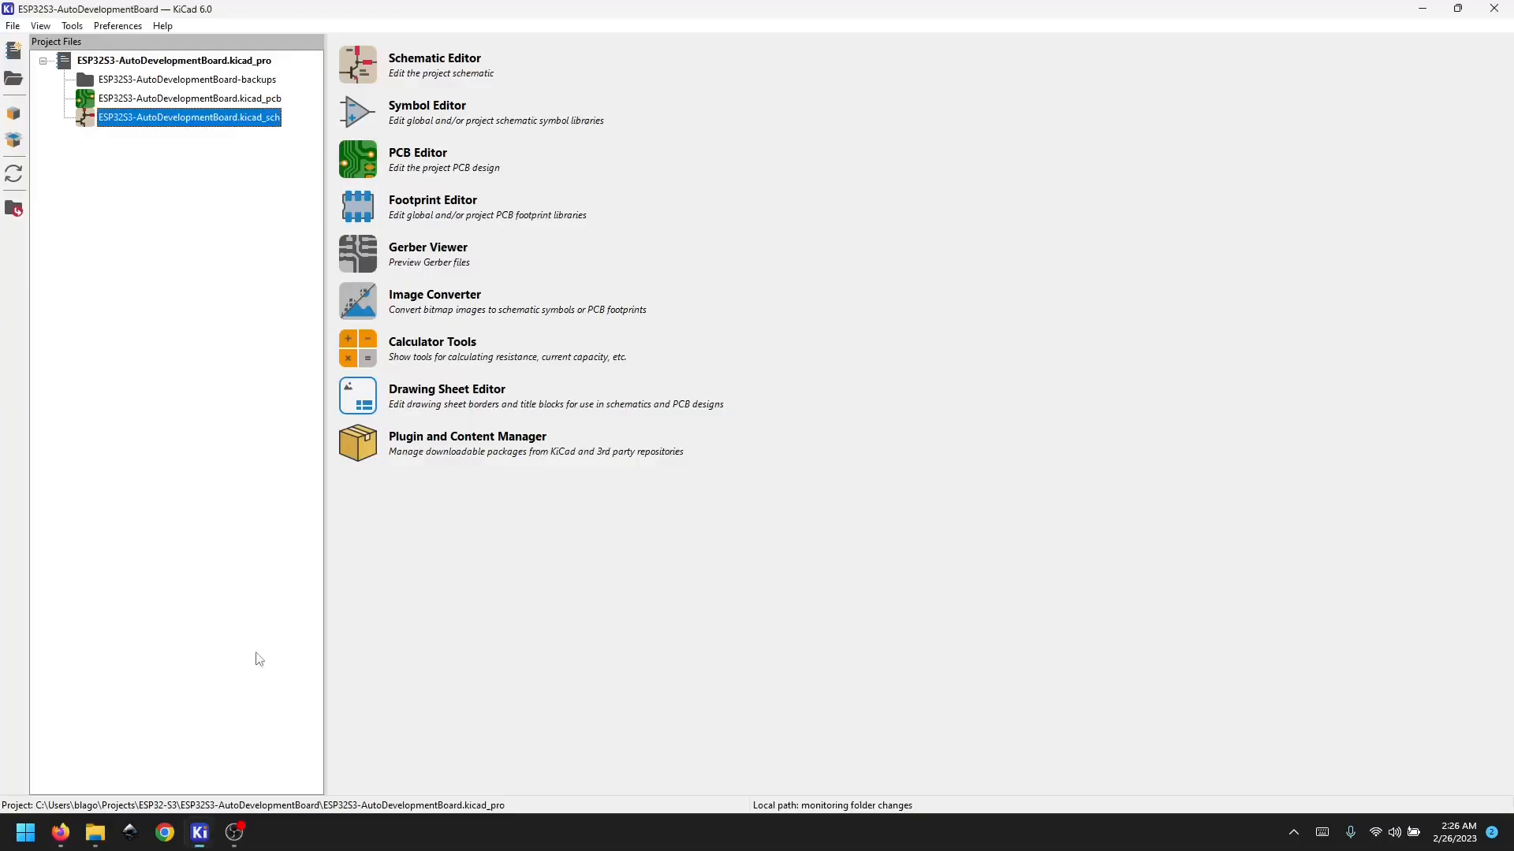
left_click(164, 26)
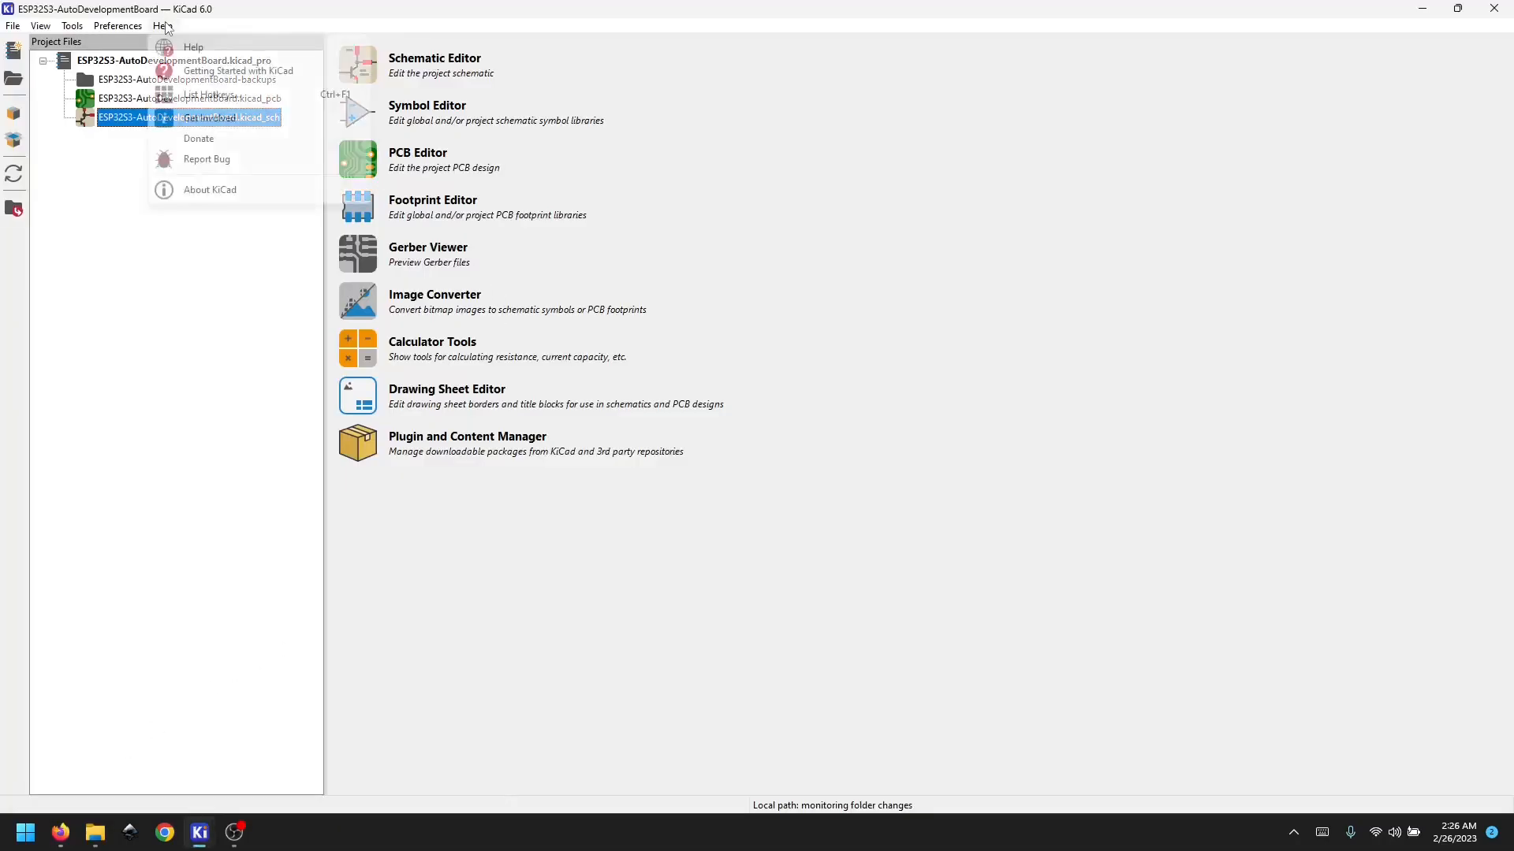
left_click(227, 192)
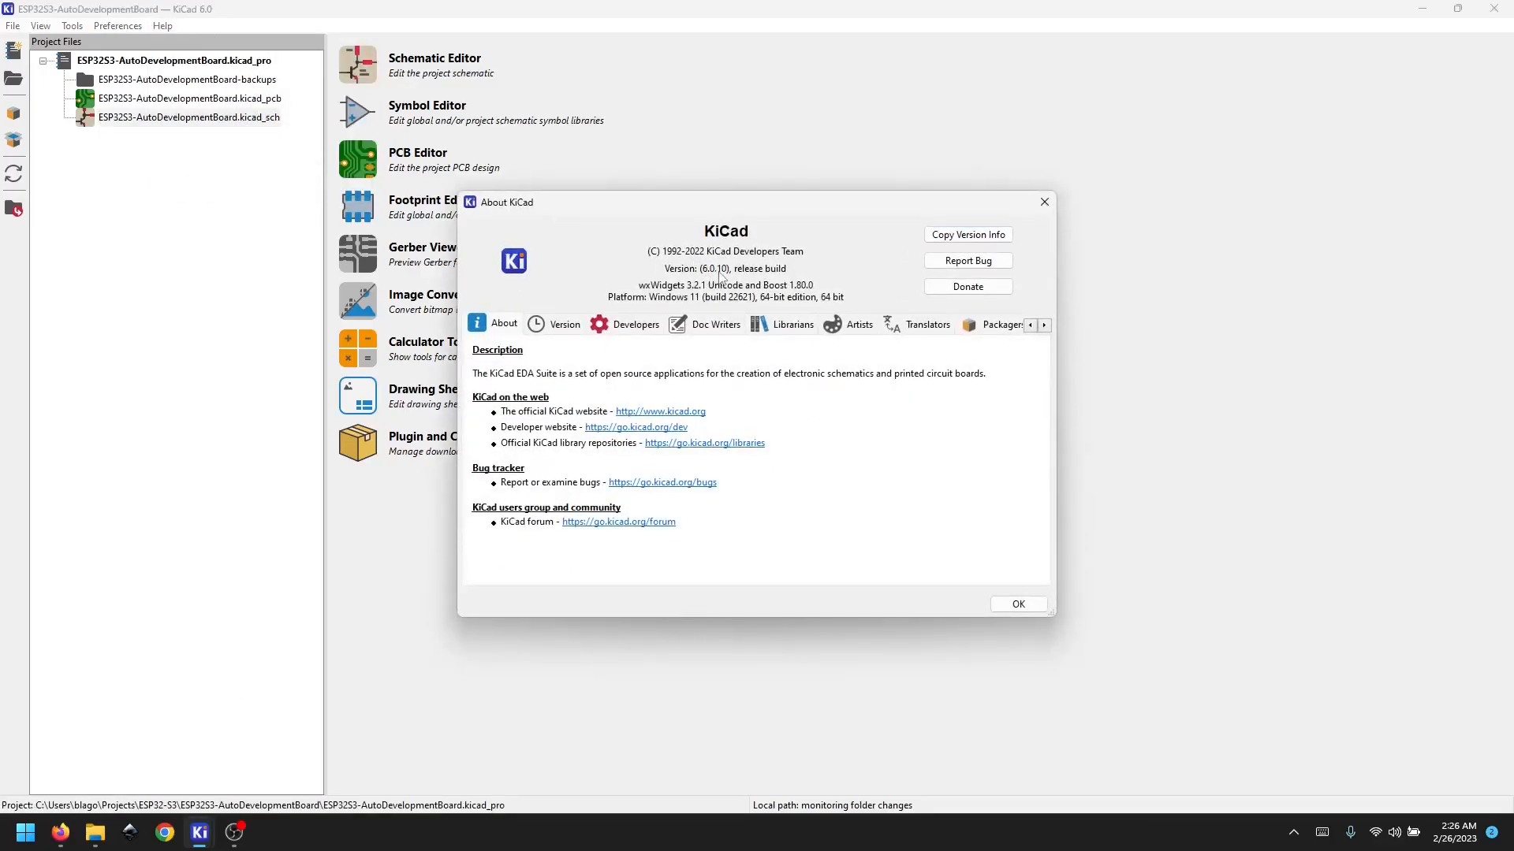
left_click(1044, 203)
left_click(1422, 9)
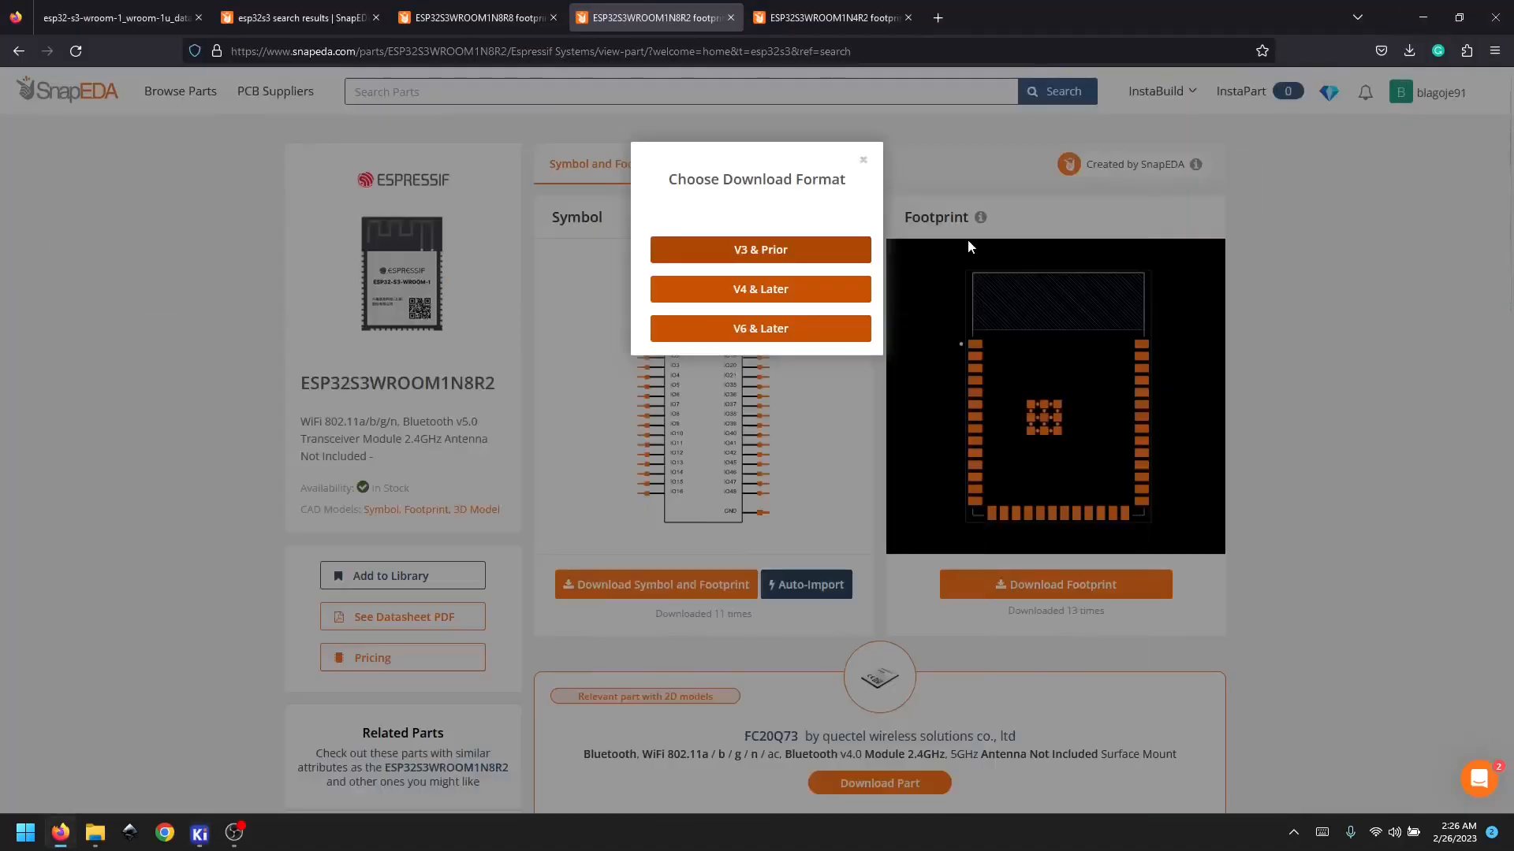
Step: Download the symbol and footprint in the V6 & Later format as well as the part's 3D model, dismissing the completion messages
left_click(769, 331)
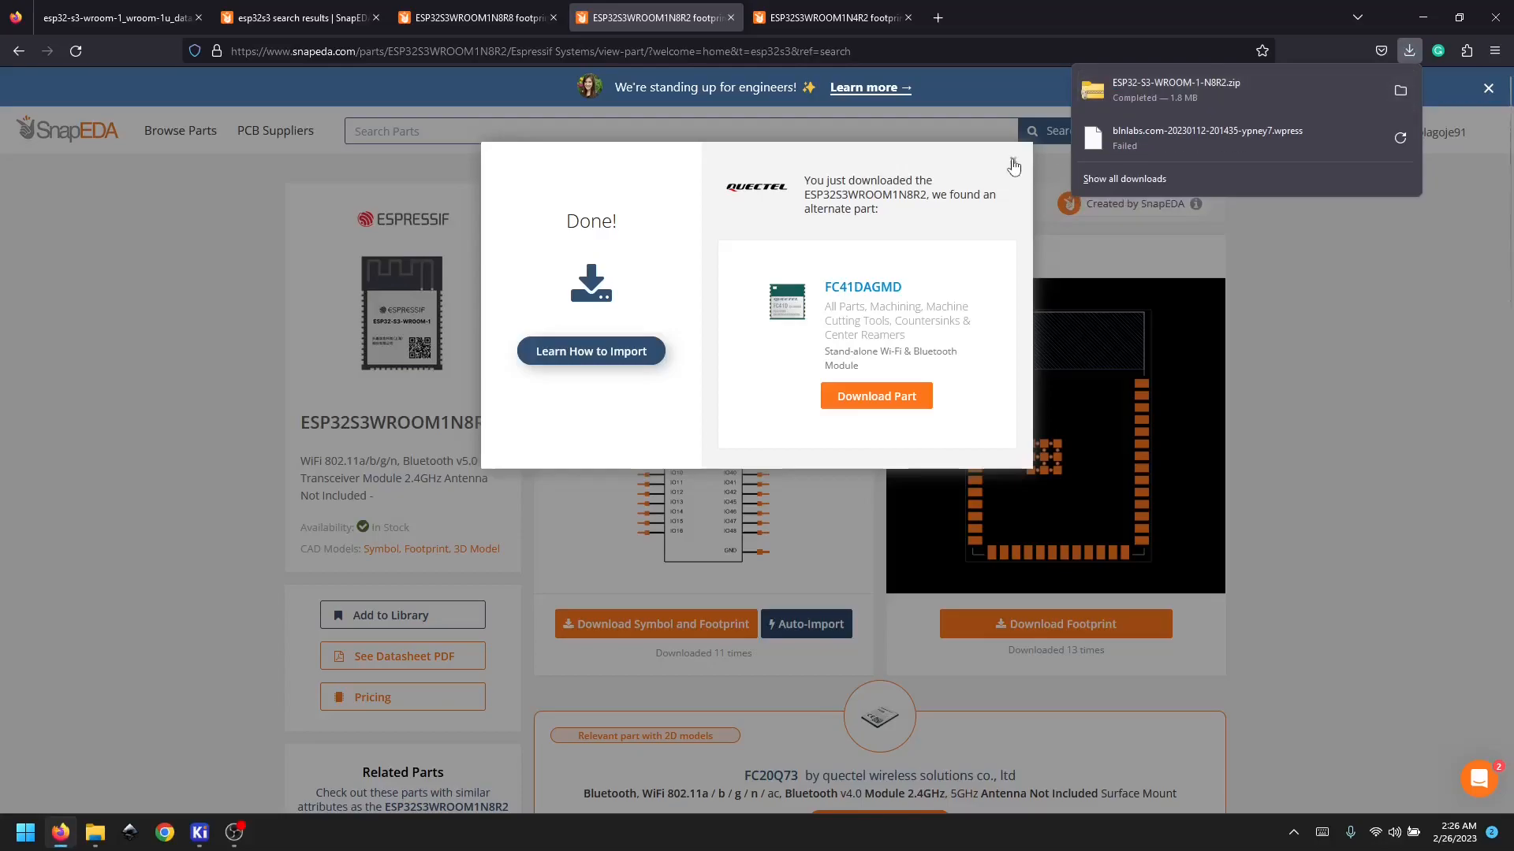
left_click(1013, 160)
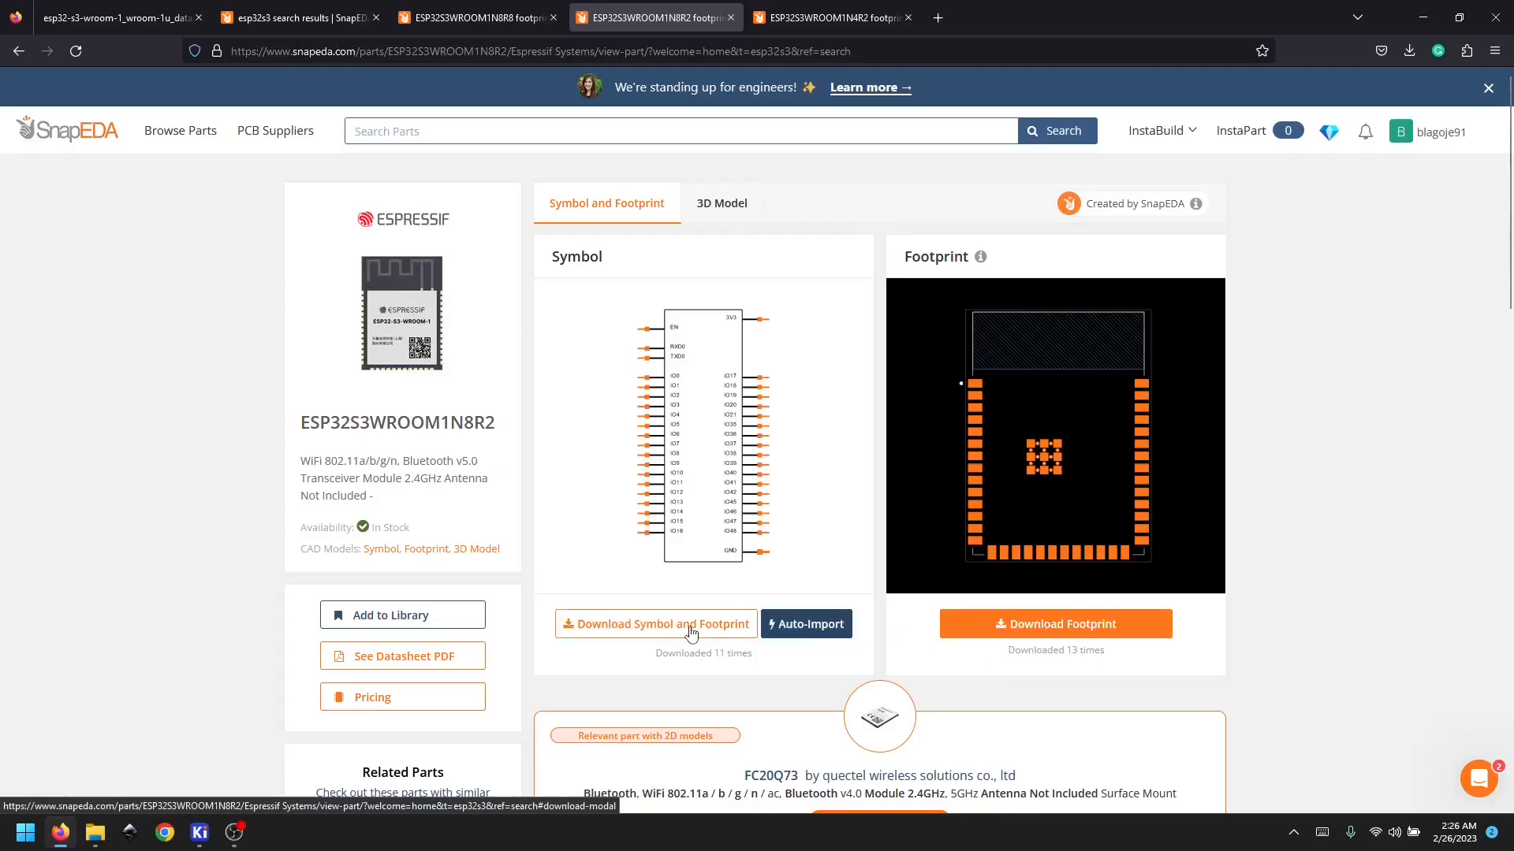
left_click(696, 207)
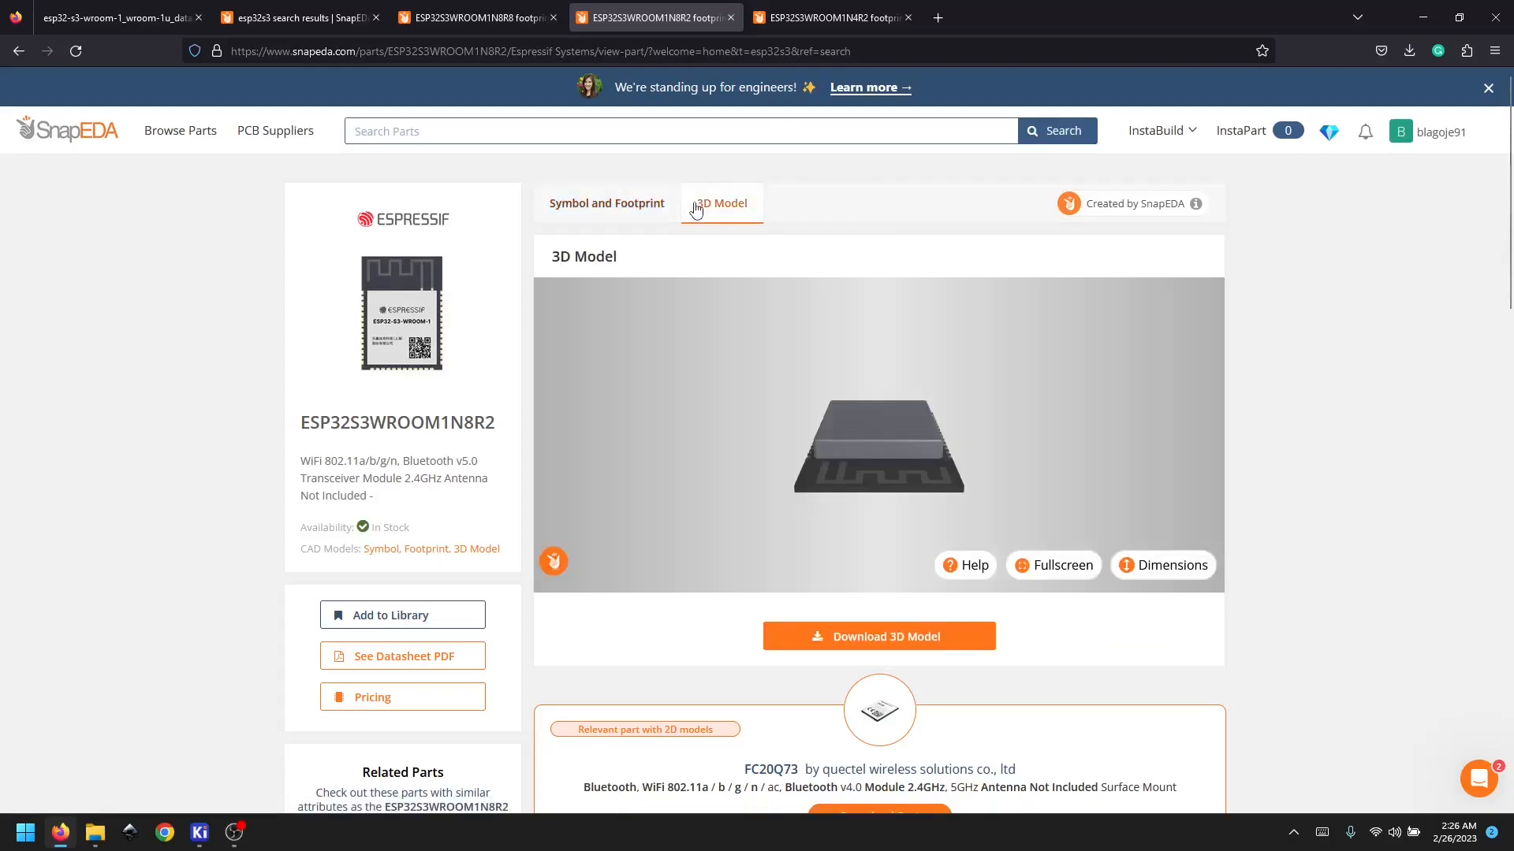
left_click(944, 641)
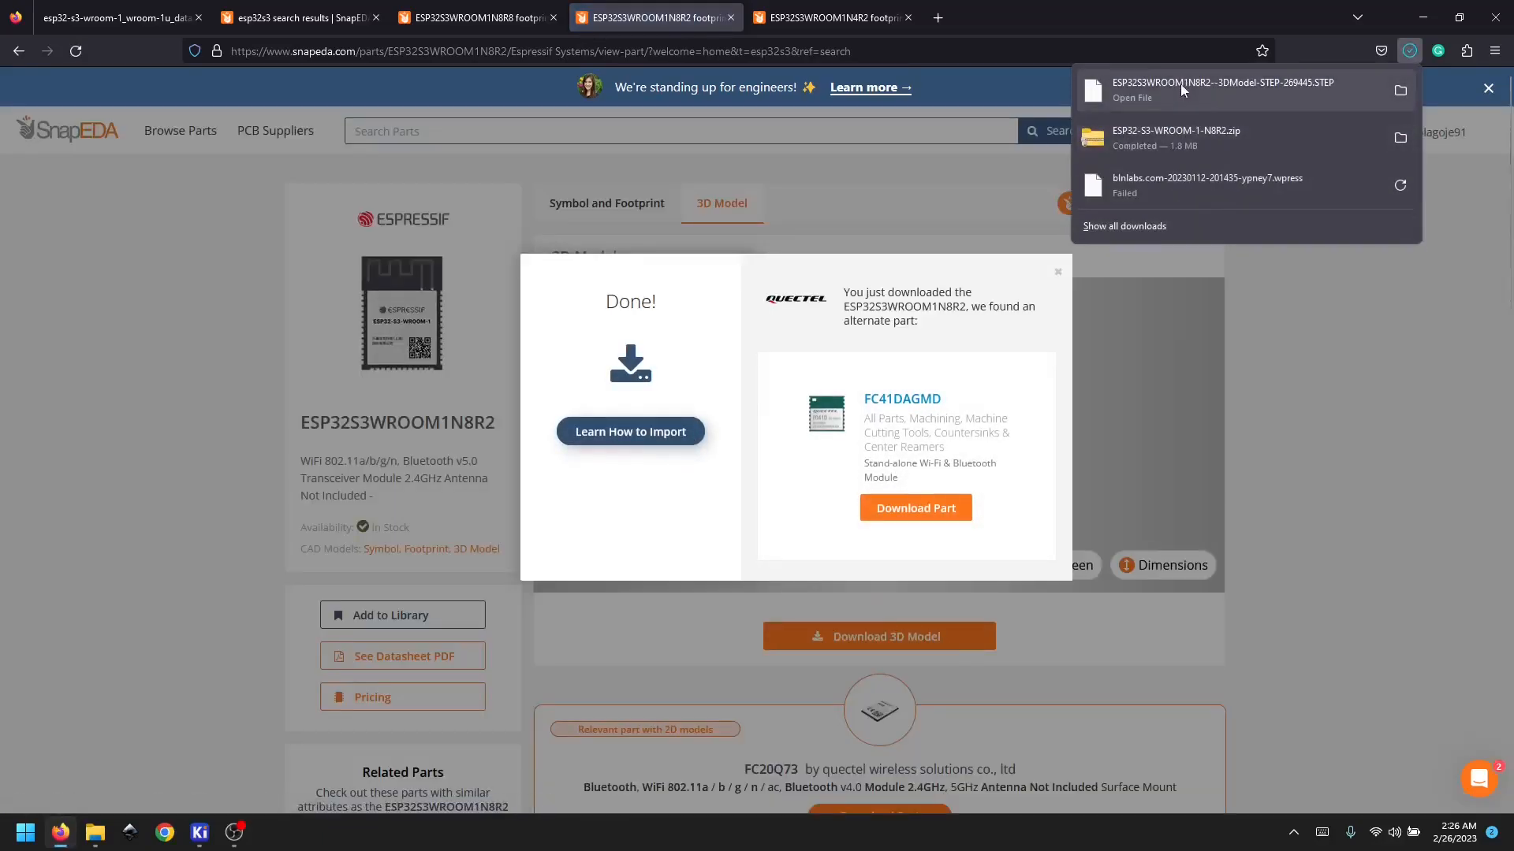
left_click(1059, 271)
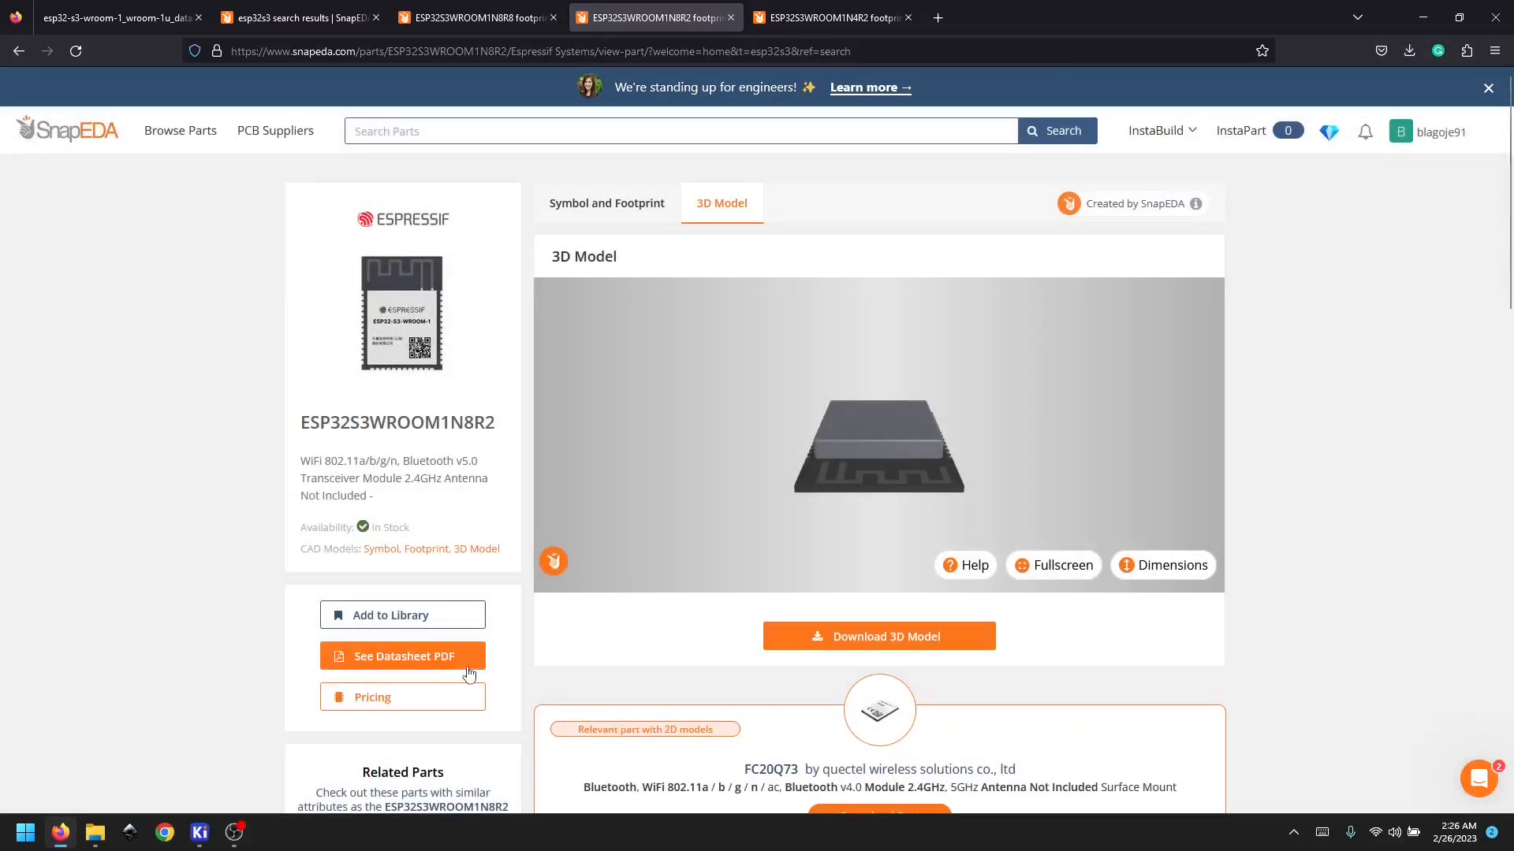
Step: Switch to File Explorer and cut the downloaded STEP file and ESP32-S3-WROOM-1-N8R2.zip from the Downloads folder
left_click(96, 832)
left_click(205, 181, "ctrl")
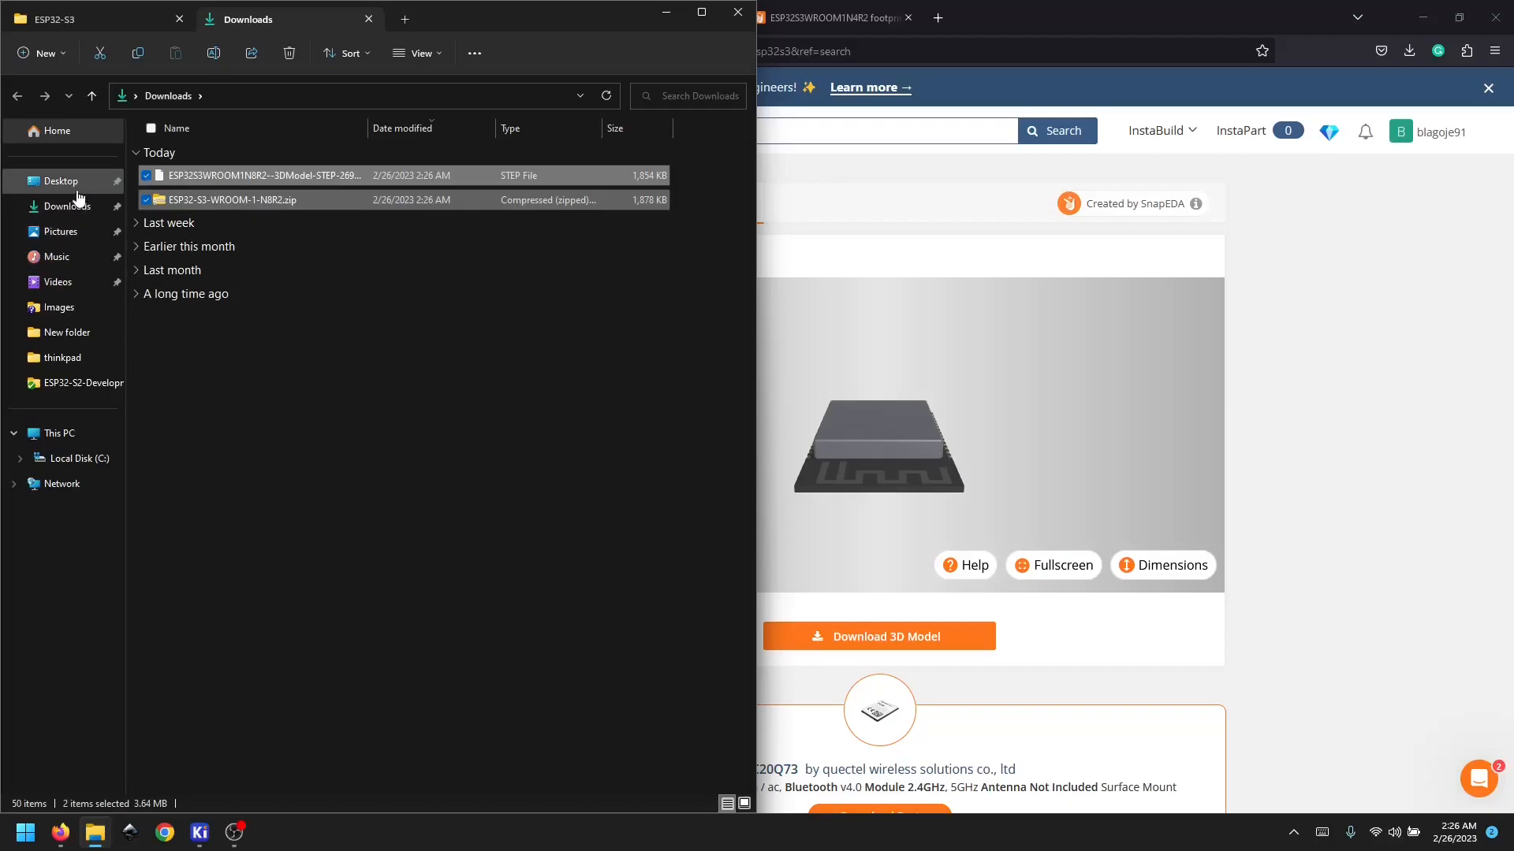
left_click(100, 53)
Step: Create a new folder named Libs inside the ESP32-S3 project folder
left_click(110, 19)
right_click(265, 274)
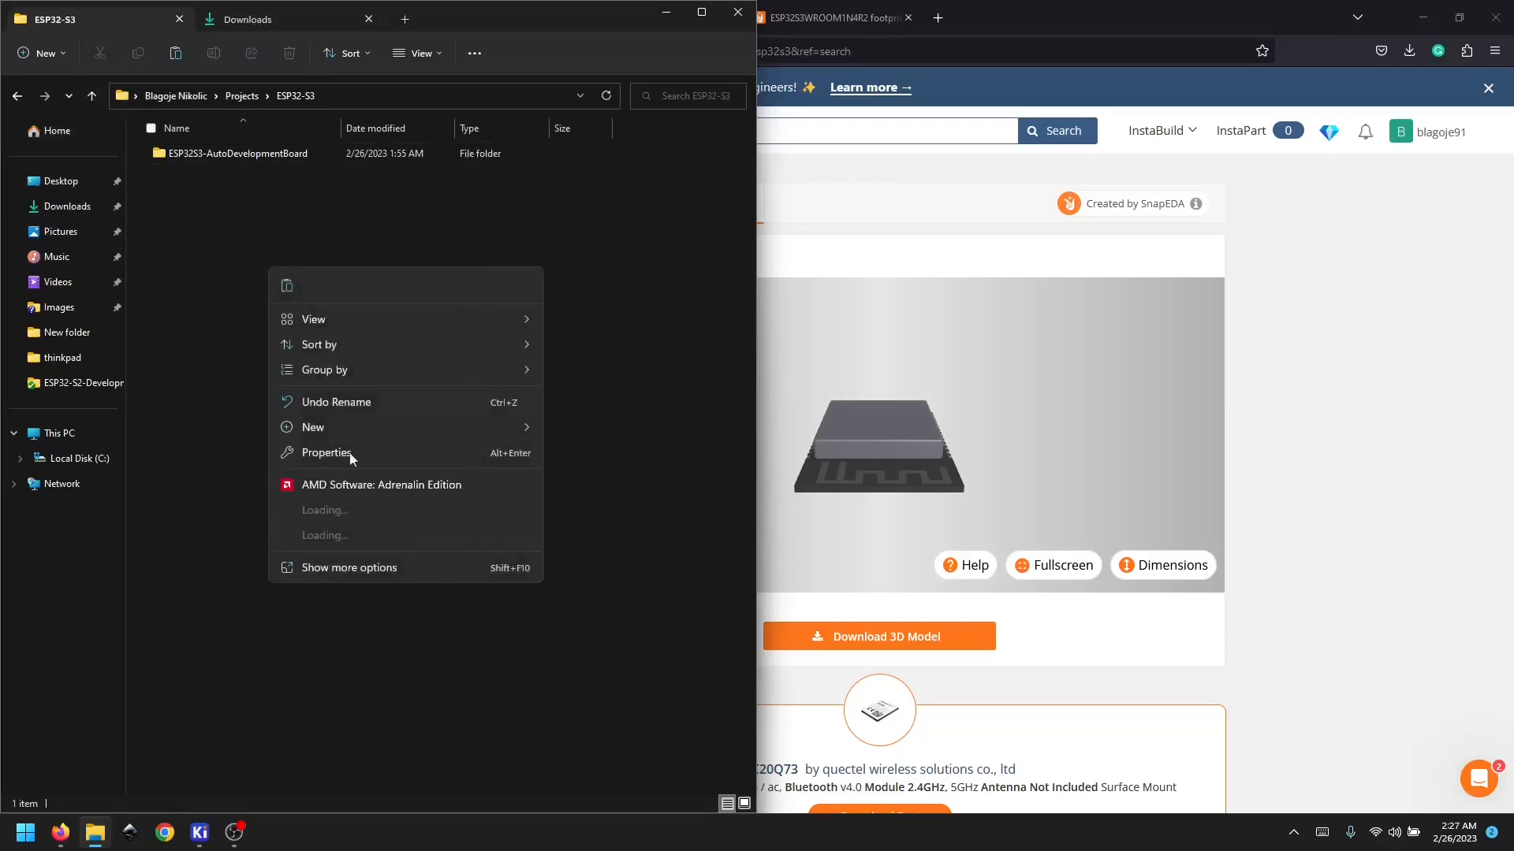
mouse_move(338, 435)
left_click(655, 432)
type("Libs")
key("Return")
Step: Move the cut ZIP and STEP files into the Libs folder and widen the Name column
double_click(181, 178)
key("ctrl+v")
left_click(259, 303)
left_click_drag(341, 131, 455, 153)
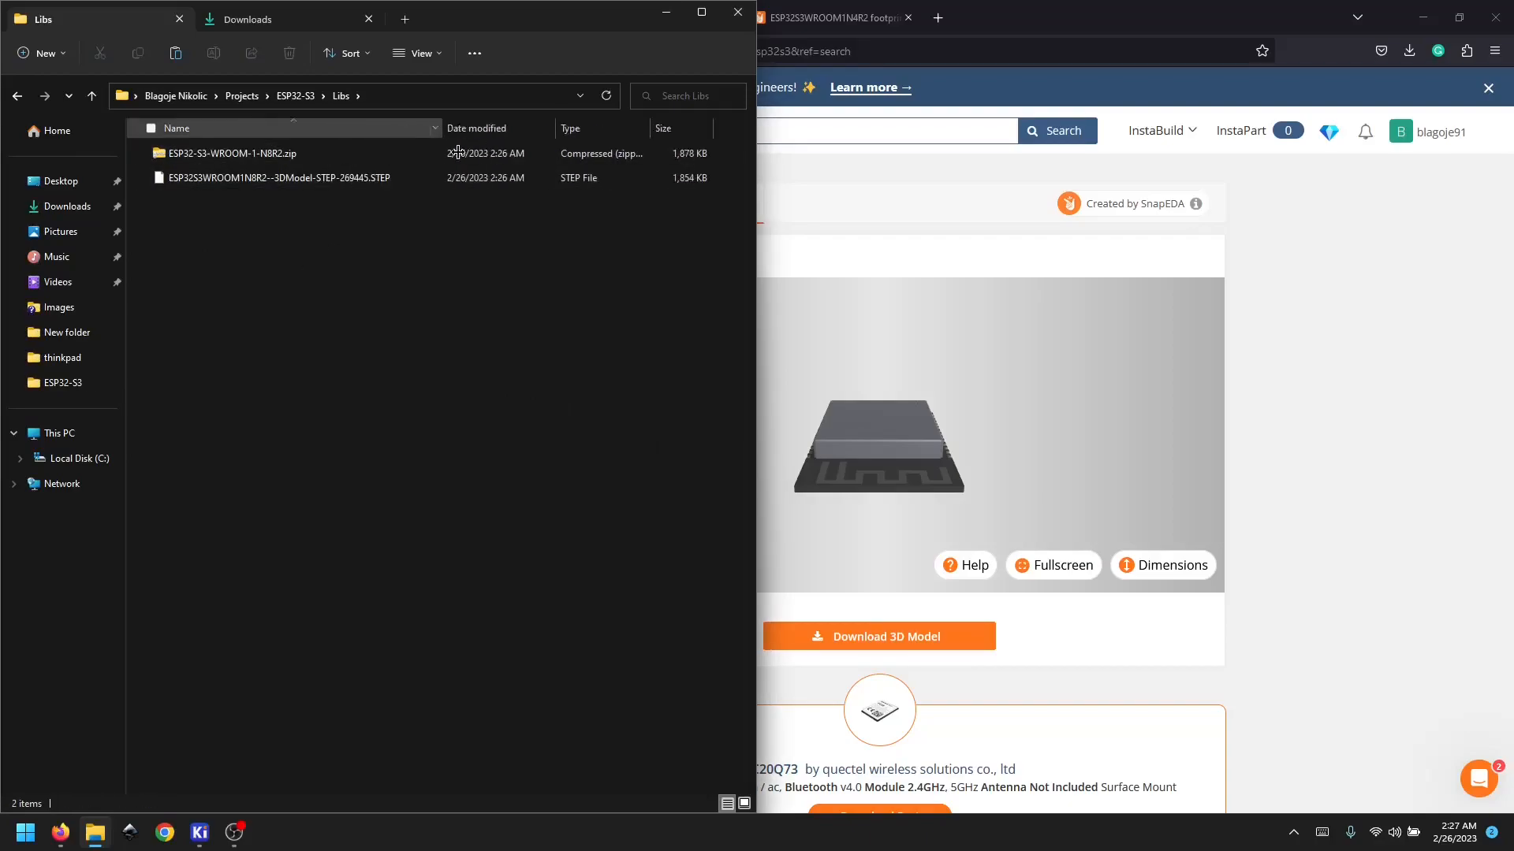
Step: Check the contents of ESP32-S3-WROOM-1-N8R2.zip and extract it to a folder of the same name inside Libs
double_click(299, 153)
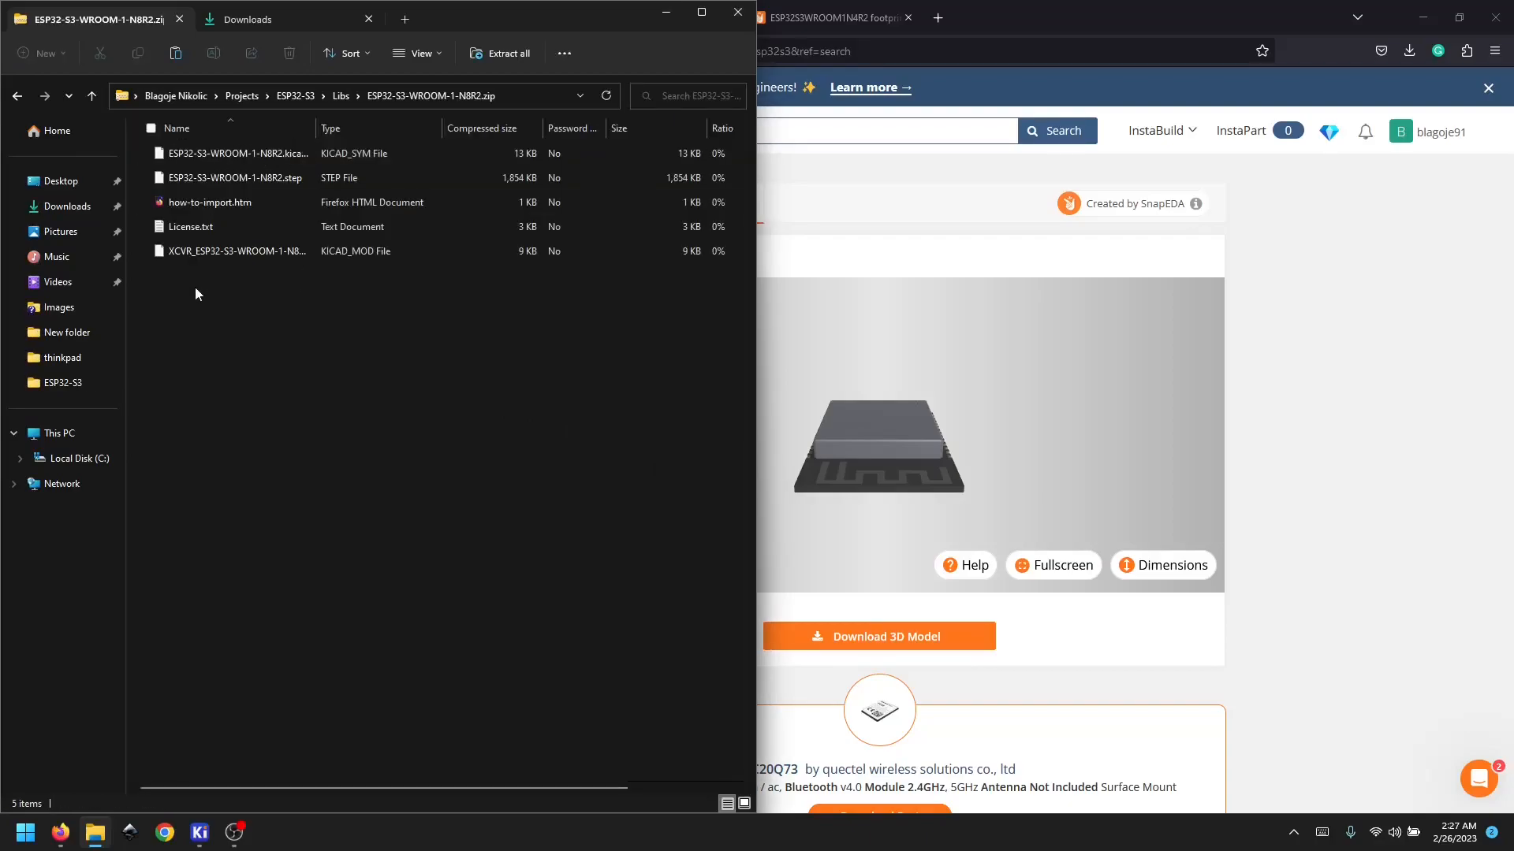
left_click(340, 96)
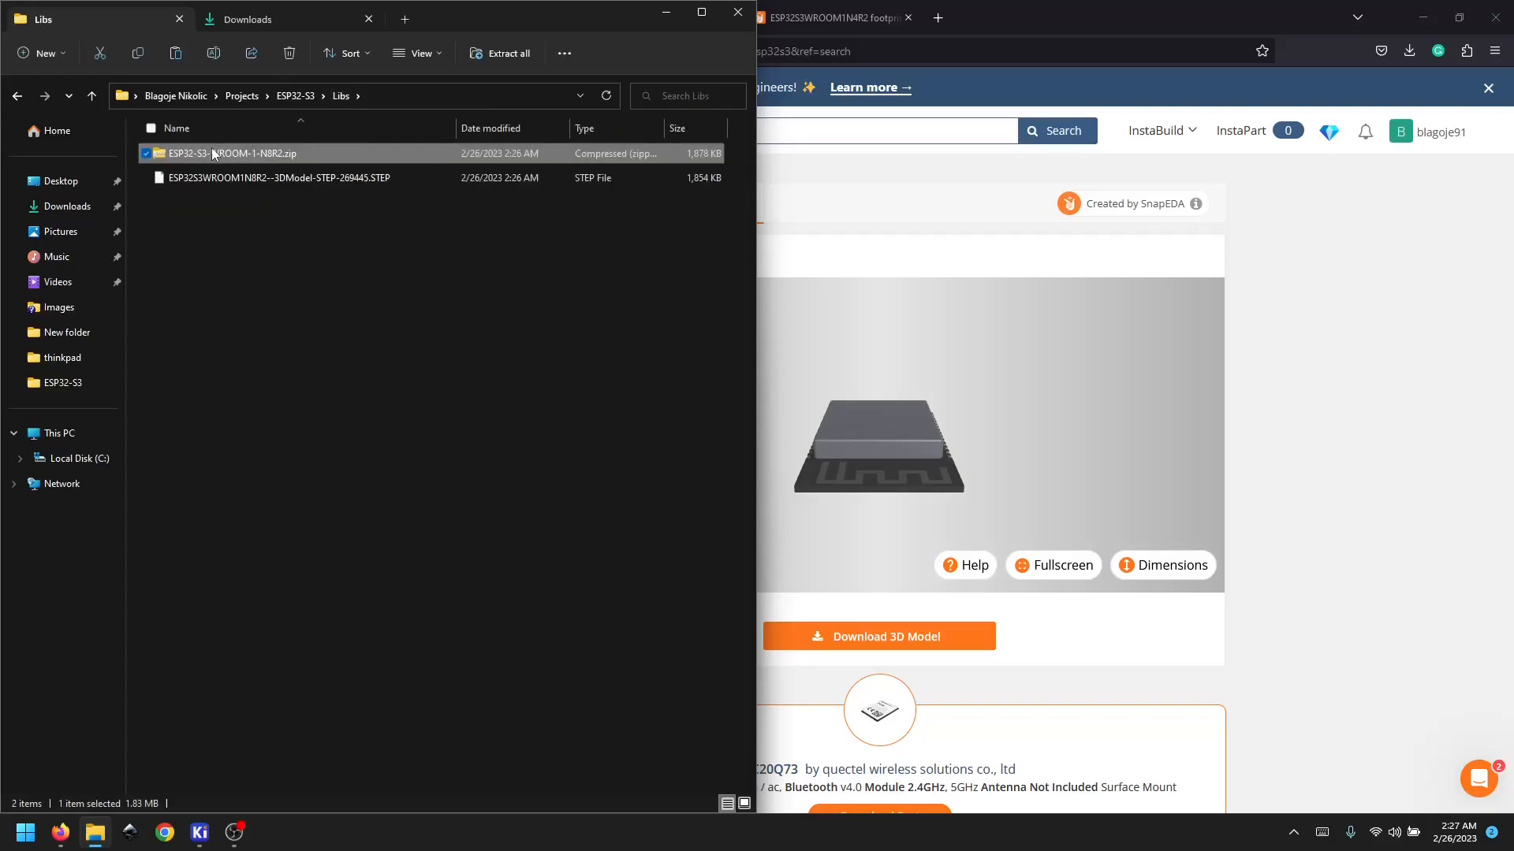
right_click(211, 151)
left_click(315, 302)
left_click(899, 566)
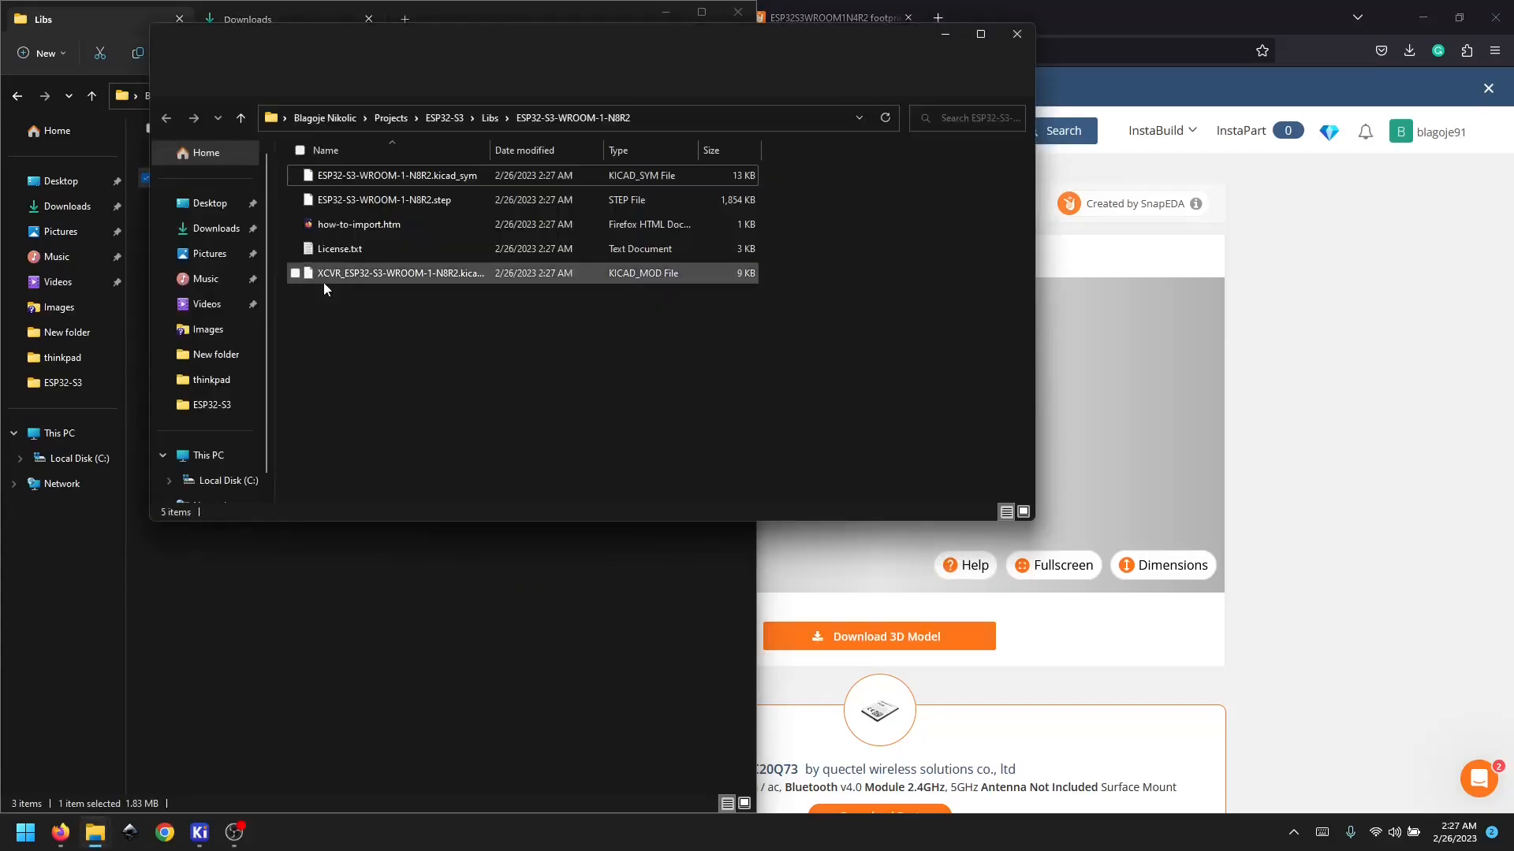
Step: Open how-to-import.htm in Firefox, read the KiCad (V6 and later) import steps, and place the guide beside the extracted files
double_click(359, 224)
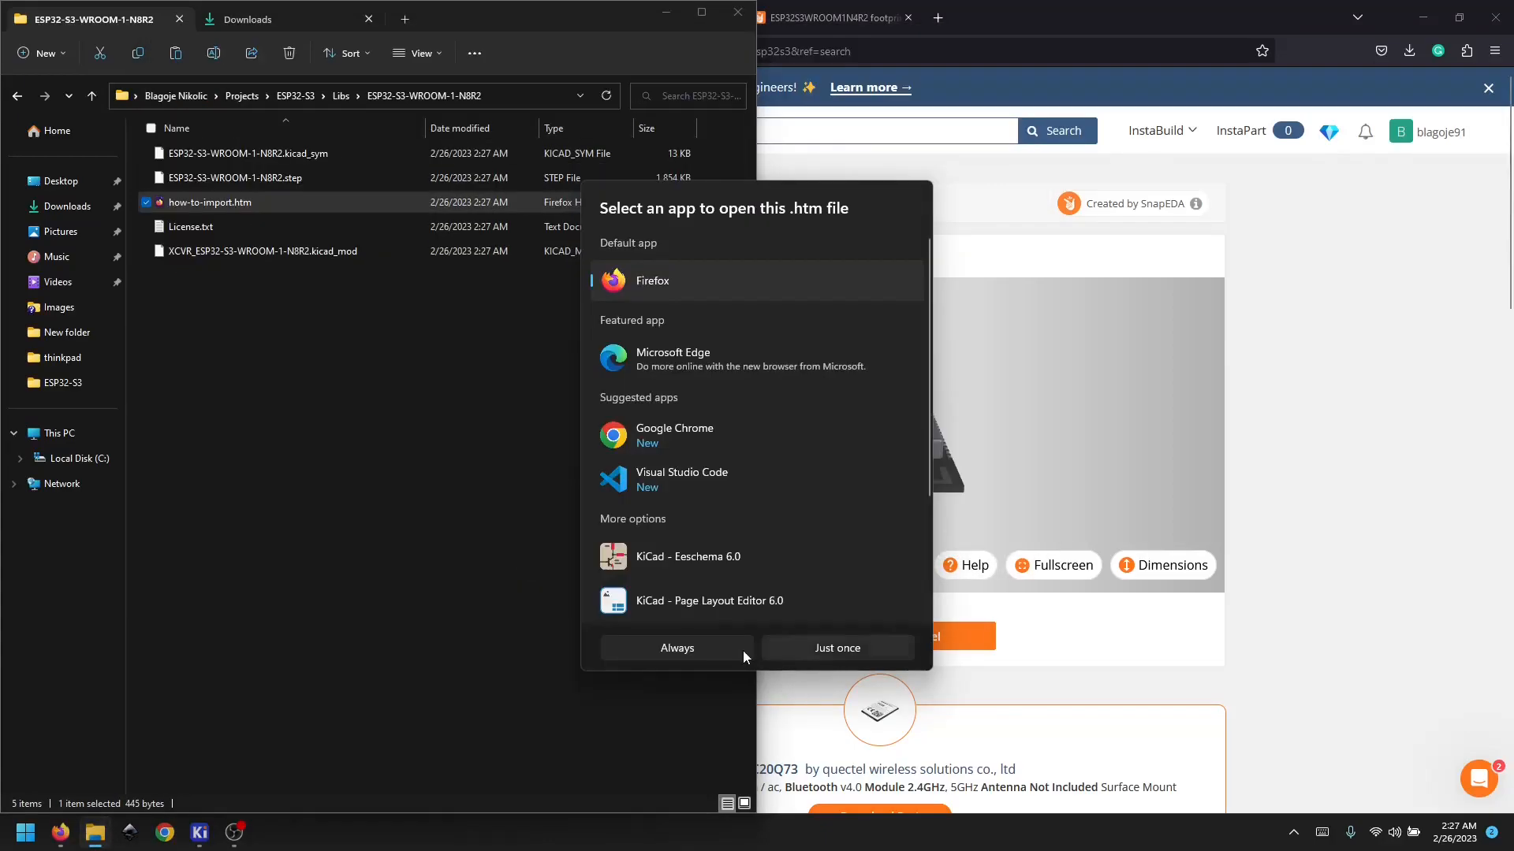
left_click(745, 648)
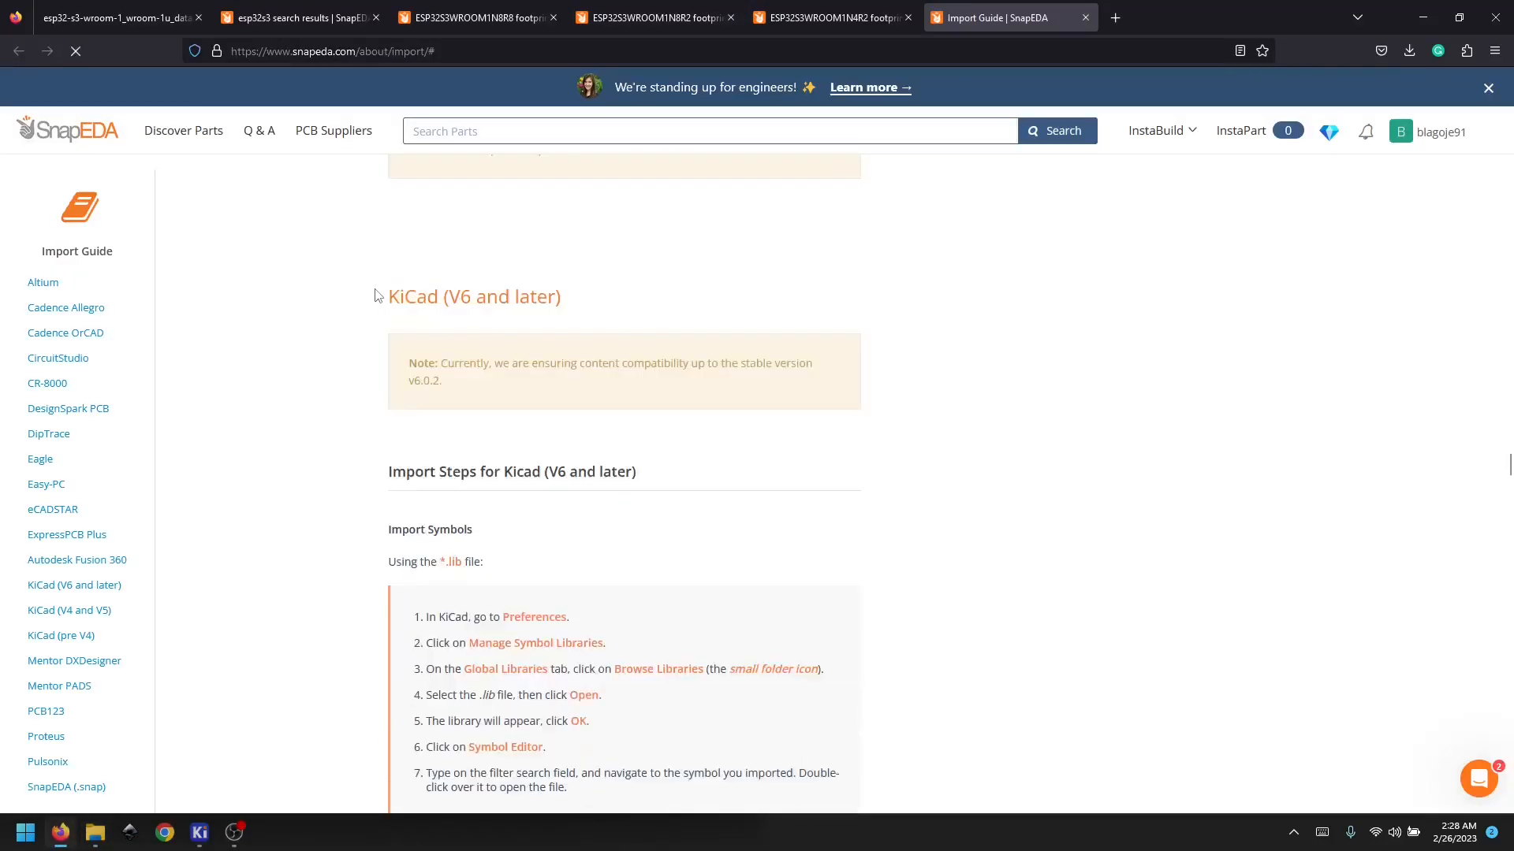
left_click_drag(494, 226, 623, 224)
left_click_drag(407, 310, 510, 318)
left_click(521, 326)
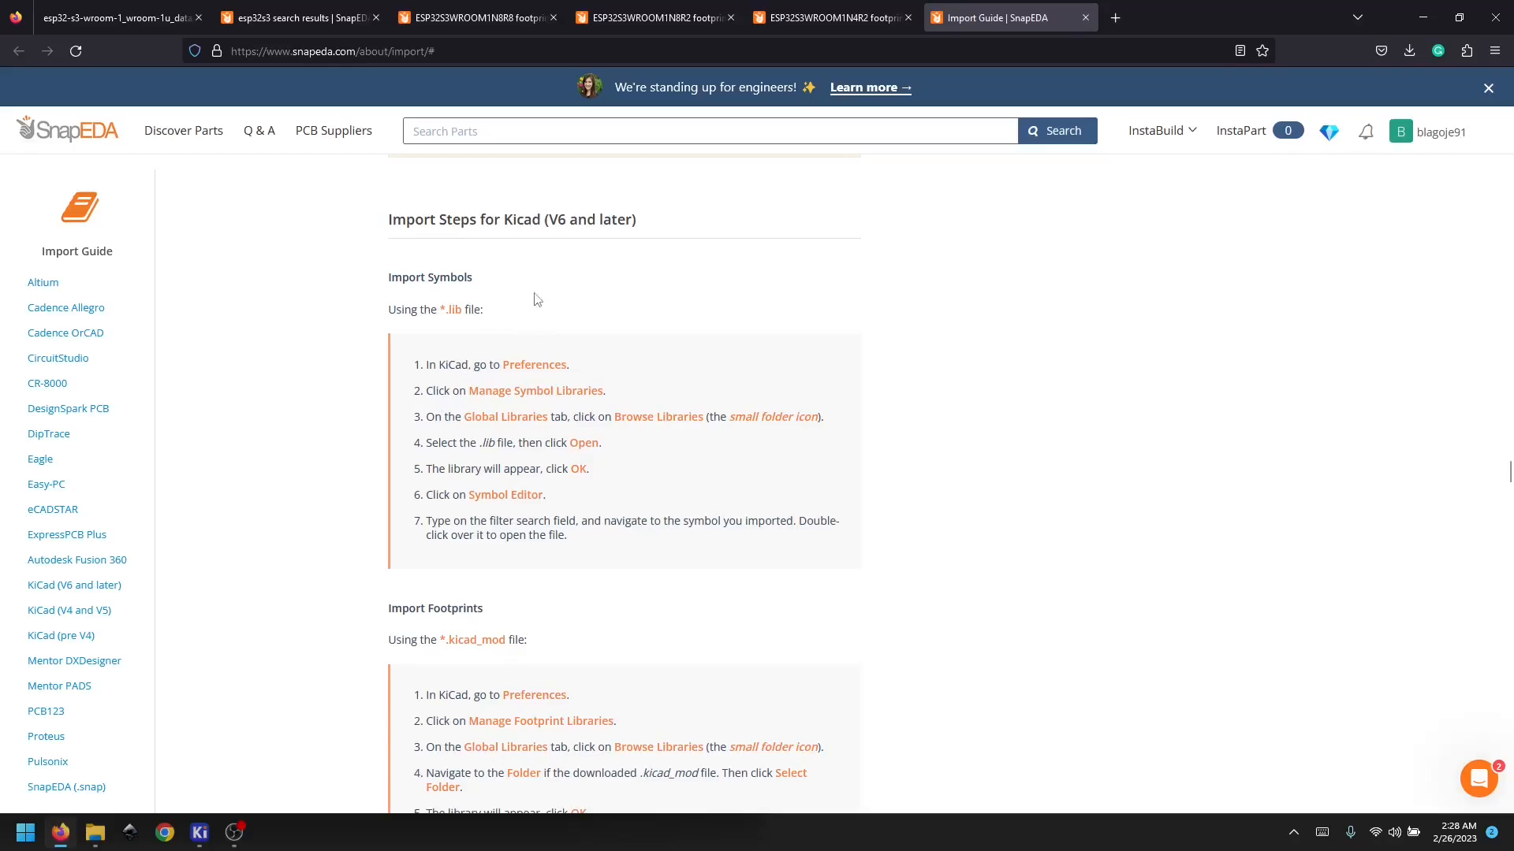
key("super+Right")
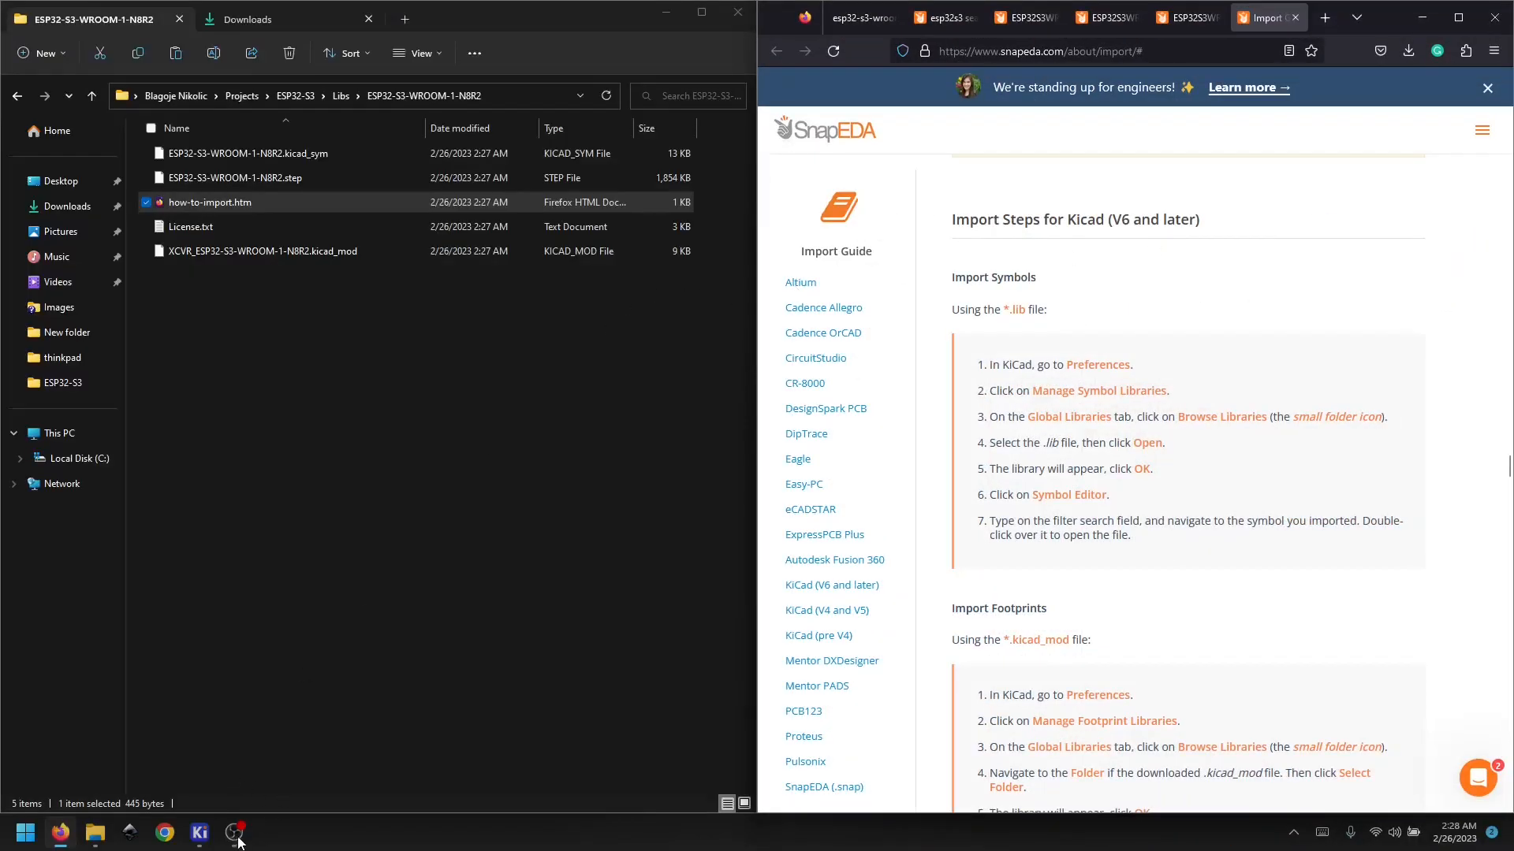
Step: Switch to KiCad and place the ESP32S3-AutoDevelopmentBoard project manager window beside the import guide
mouse_move(242, 840)
left_click(281, 737)
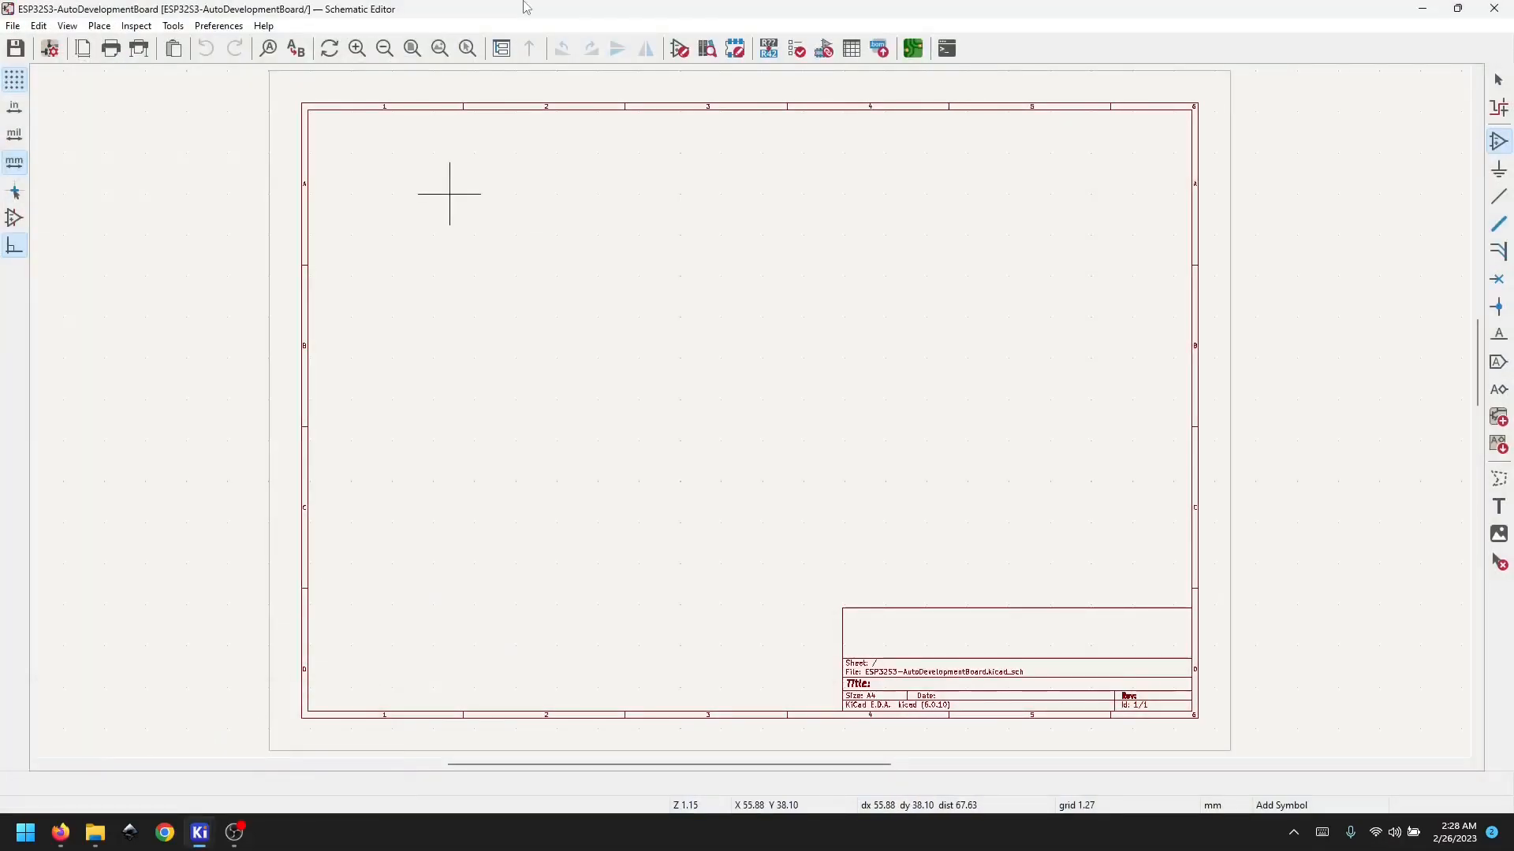
key("super+Left")
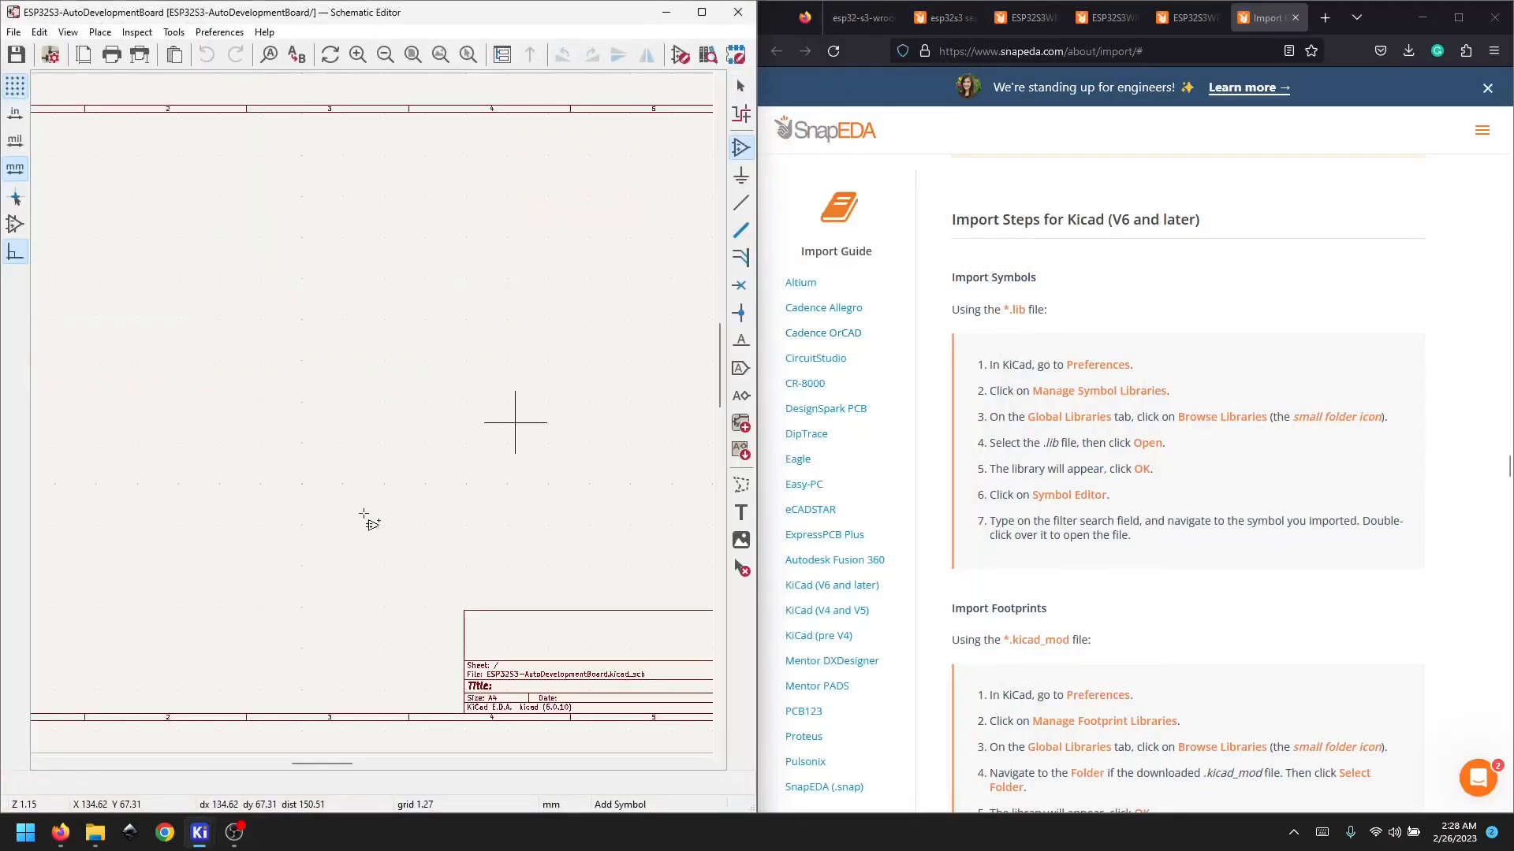
mouse_move(199, 834)
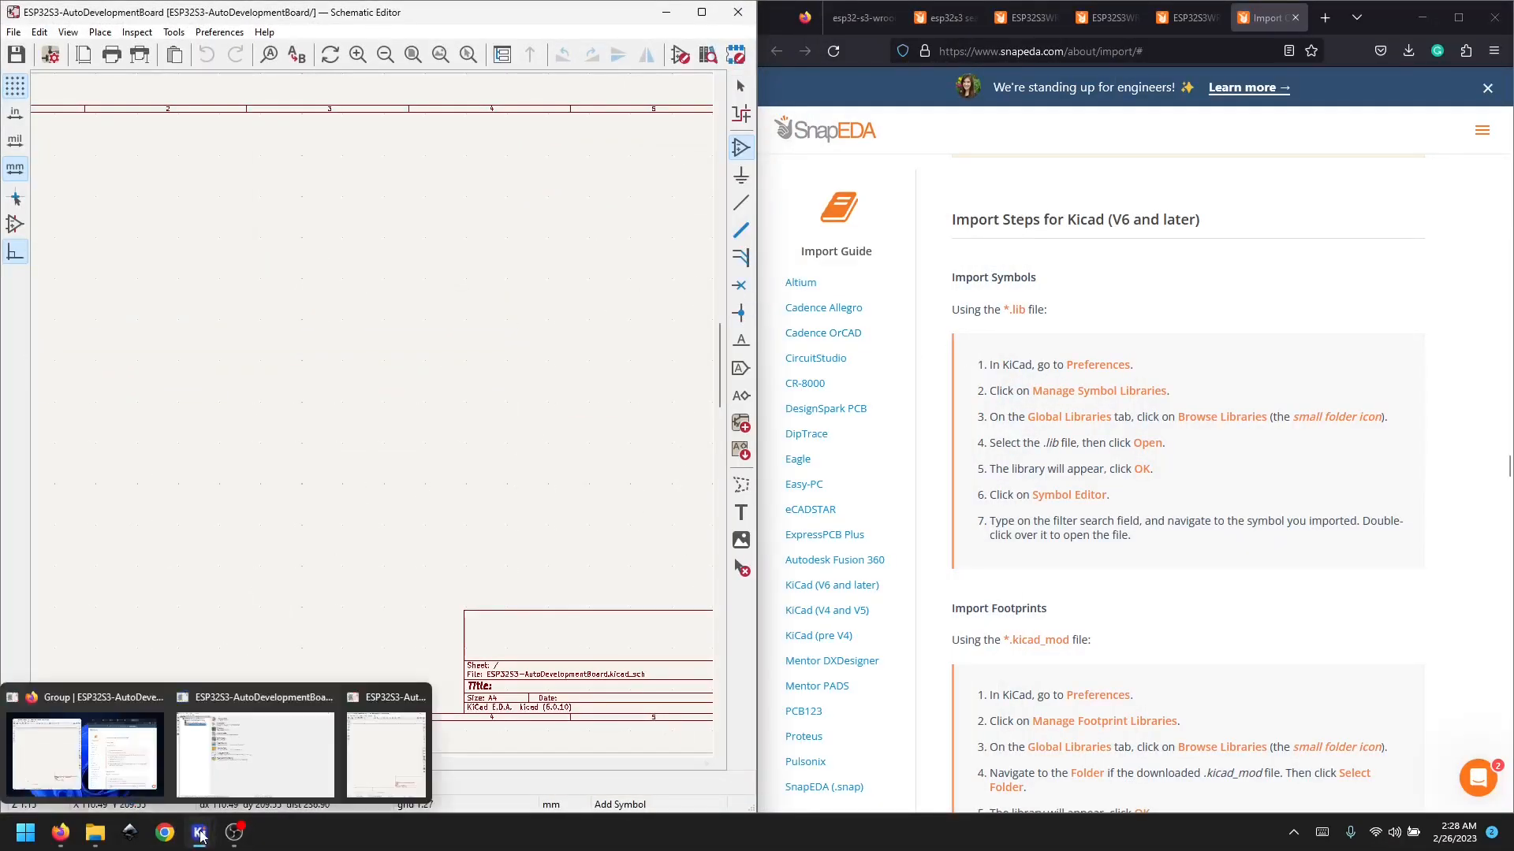
left_click(213, 767)
left_click_drag(158, 10, 2, 257)
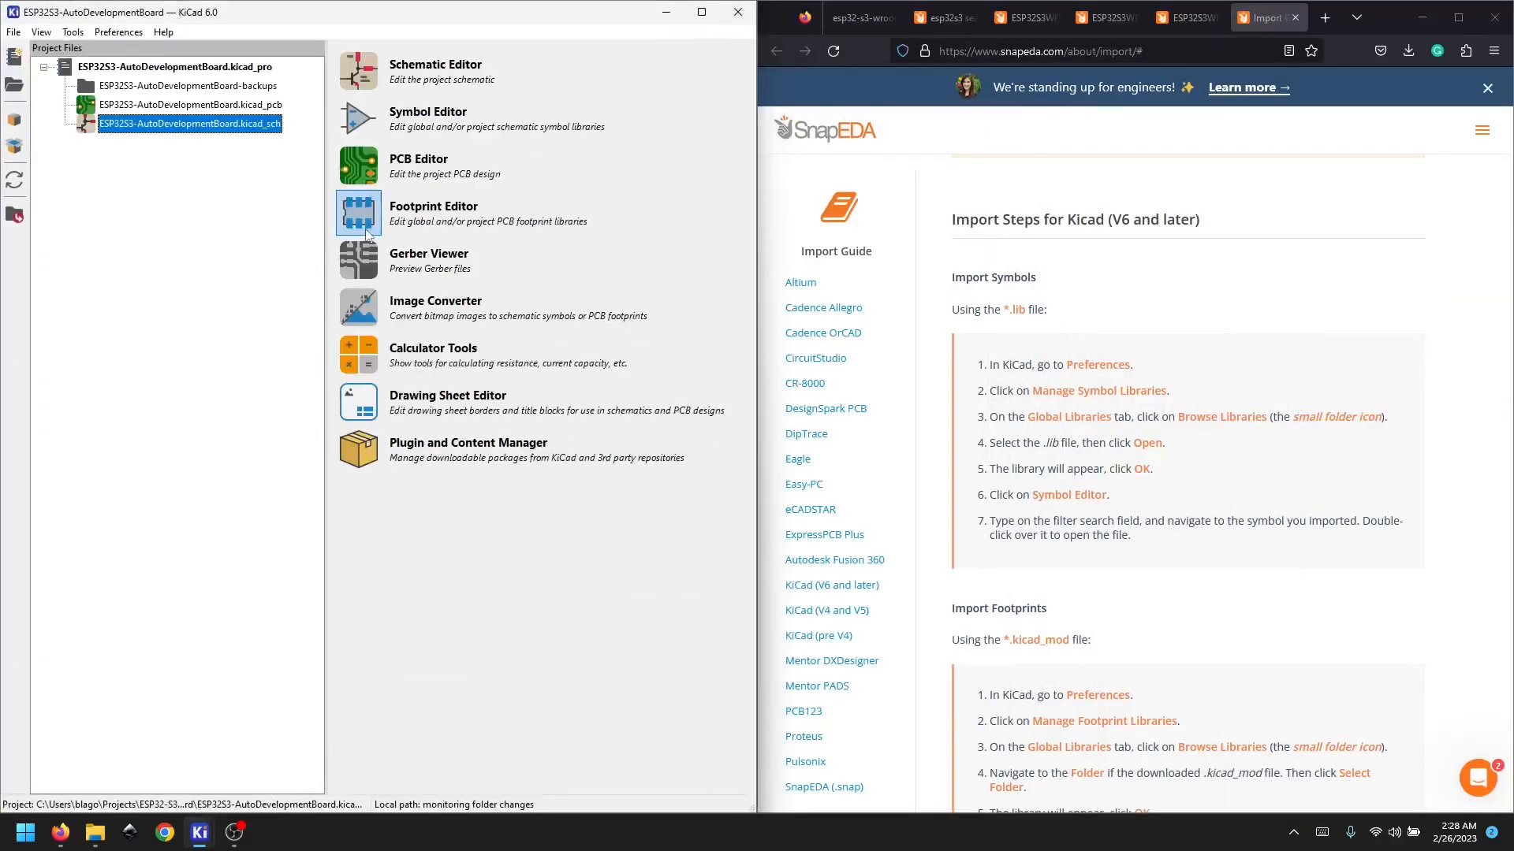
Step: Open the symbol library manager, look through the global libraries, and add a new row to the project-specific libraries
left_click(104, 34)
left_click(217, 77)
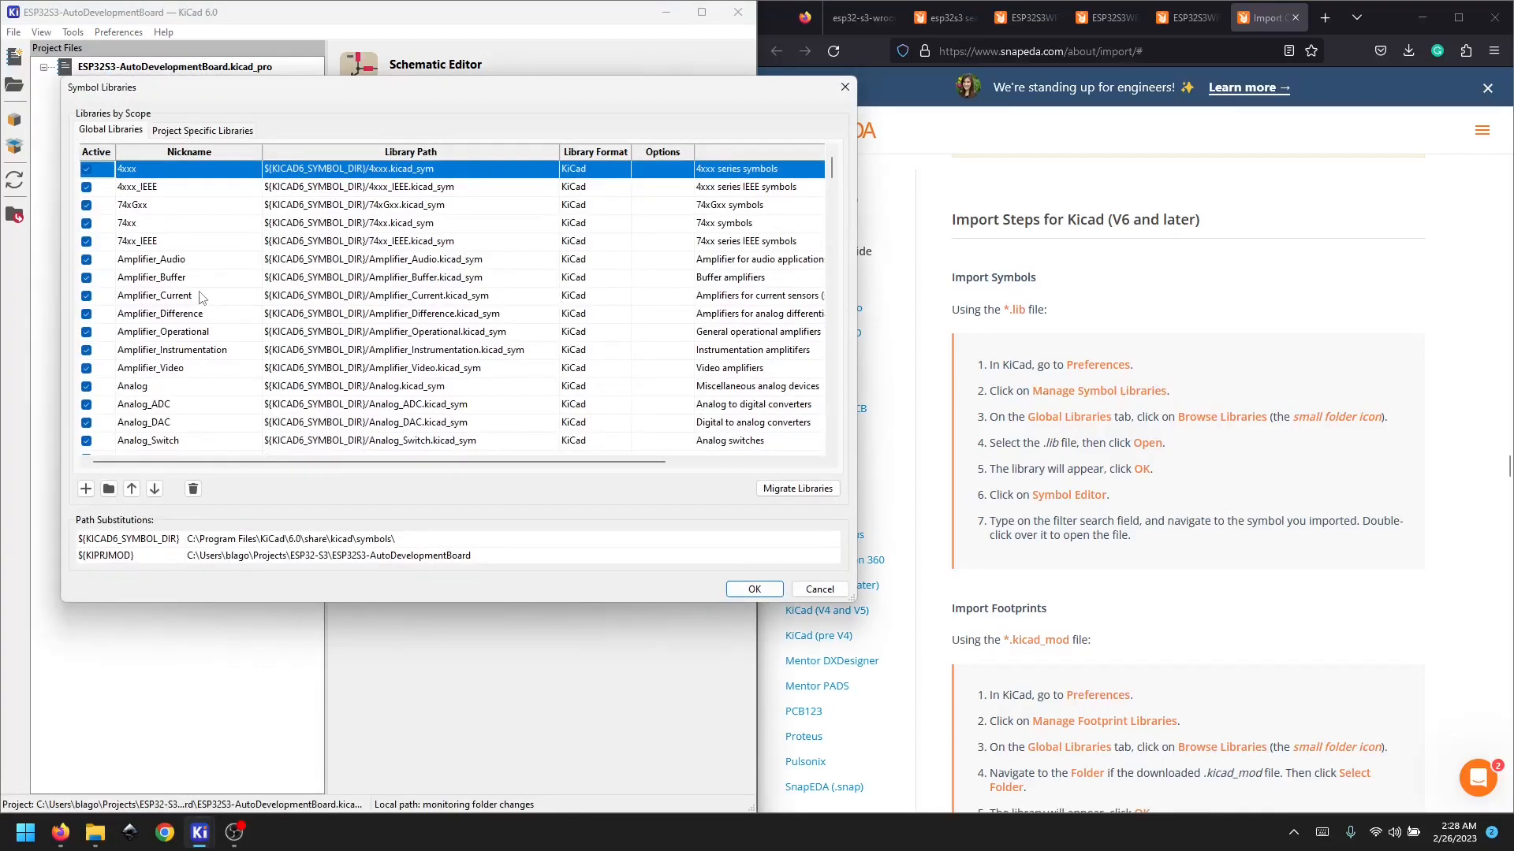
scroll(199, 298, "down", 20)
scroll(193, 305, "down", 15)
left_click(197, 131)
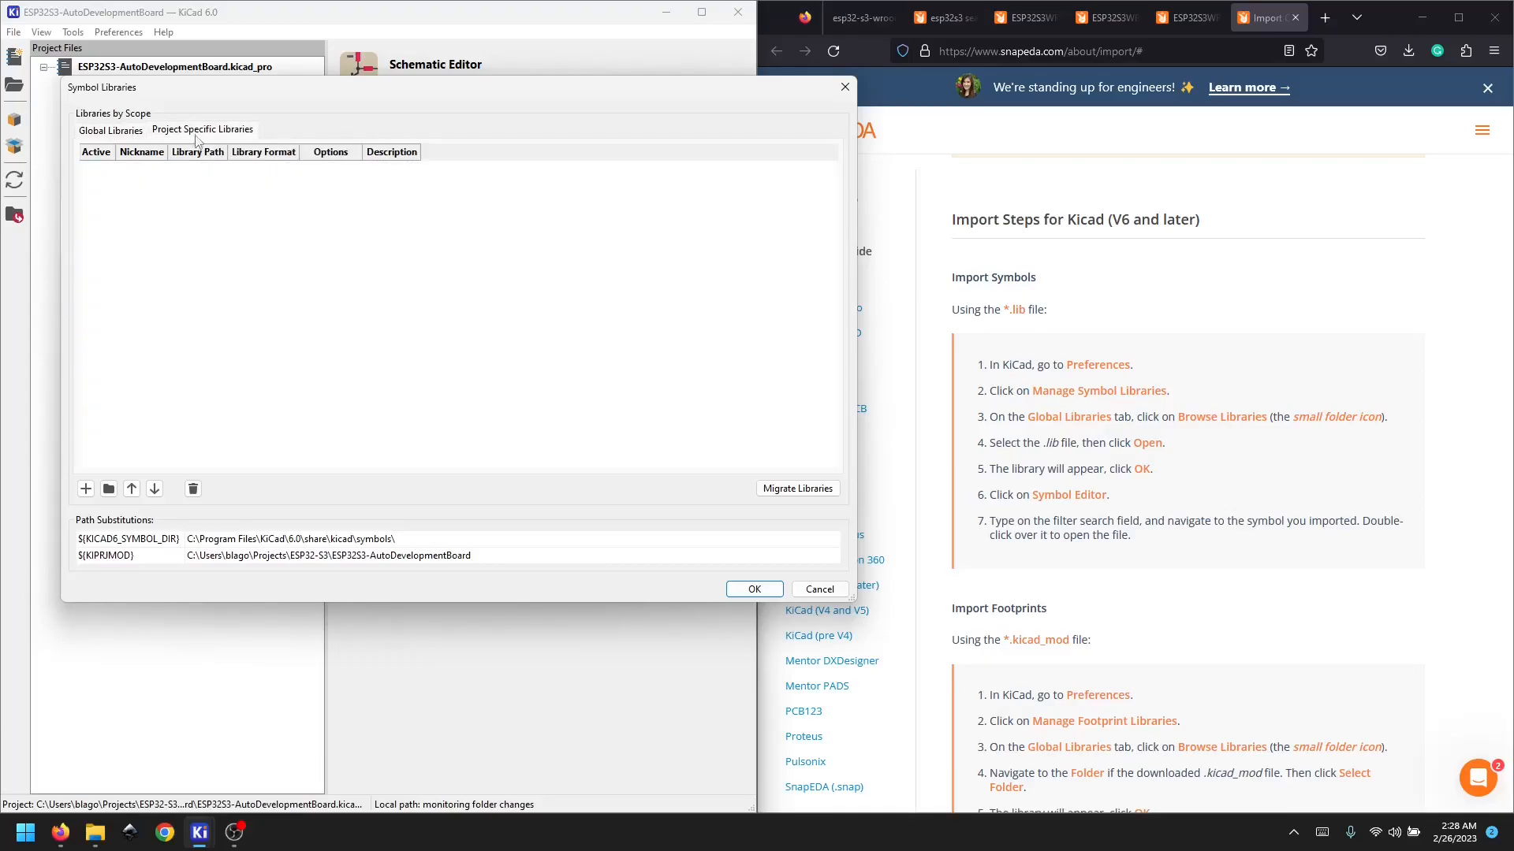
left_click(86, 489)
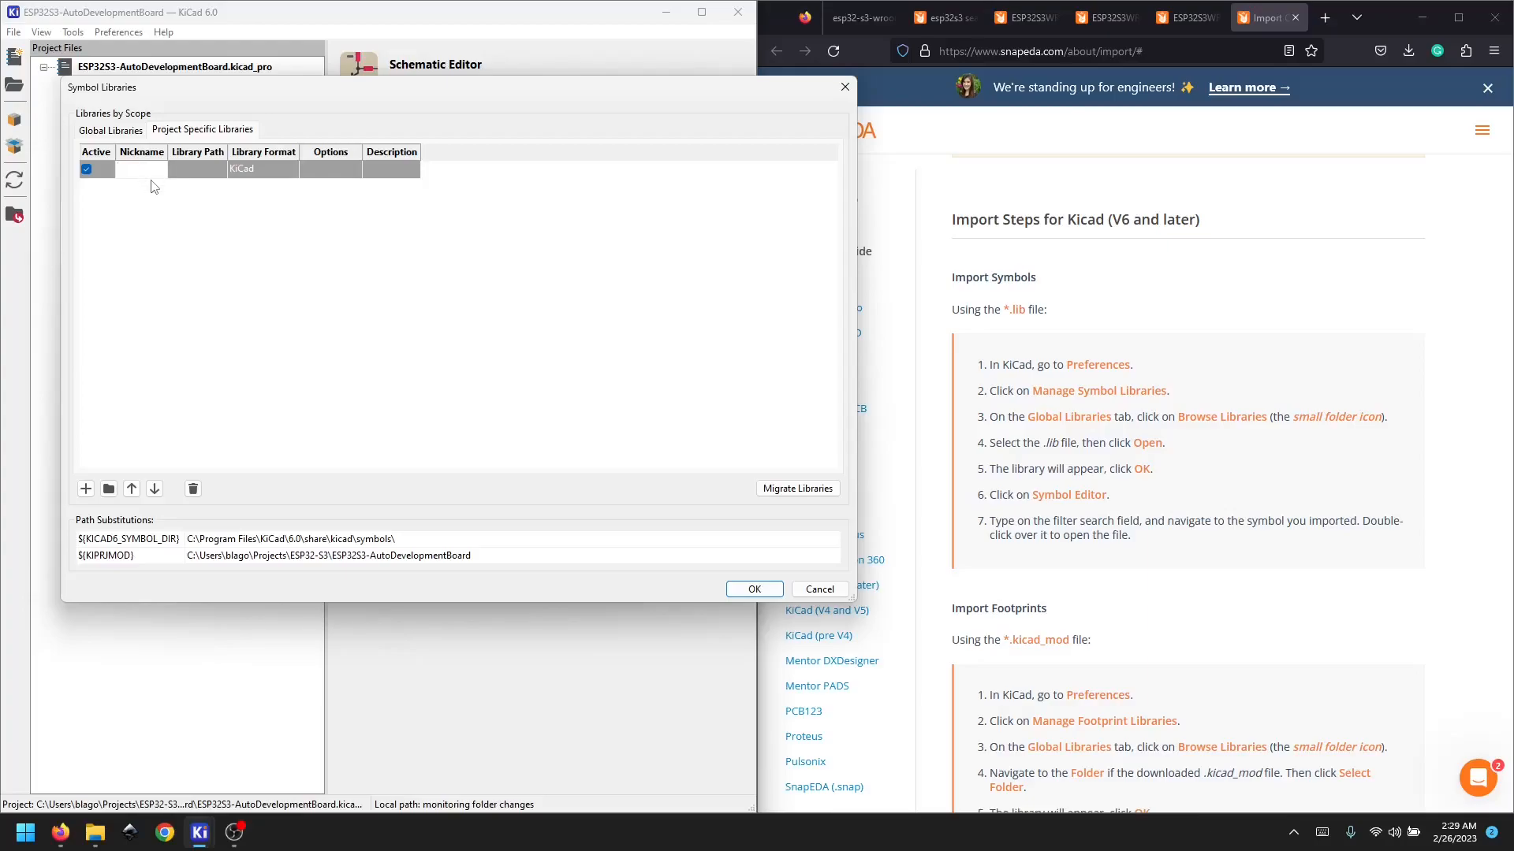
Step: Set the new library's path to the ESP32-S3-WROOM-1-N8R2.kicad_sym file in the Libs\ESP32-S3-WROOM-1-N8R2 folder
left_click(171, 237)
left_click(186, 168)
left_click(220, 173)
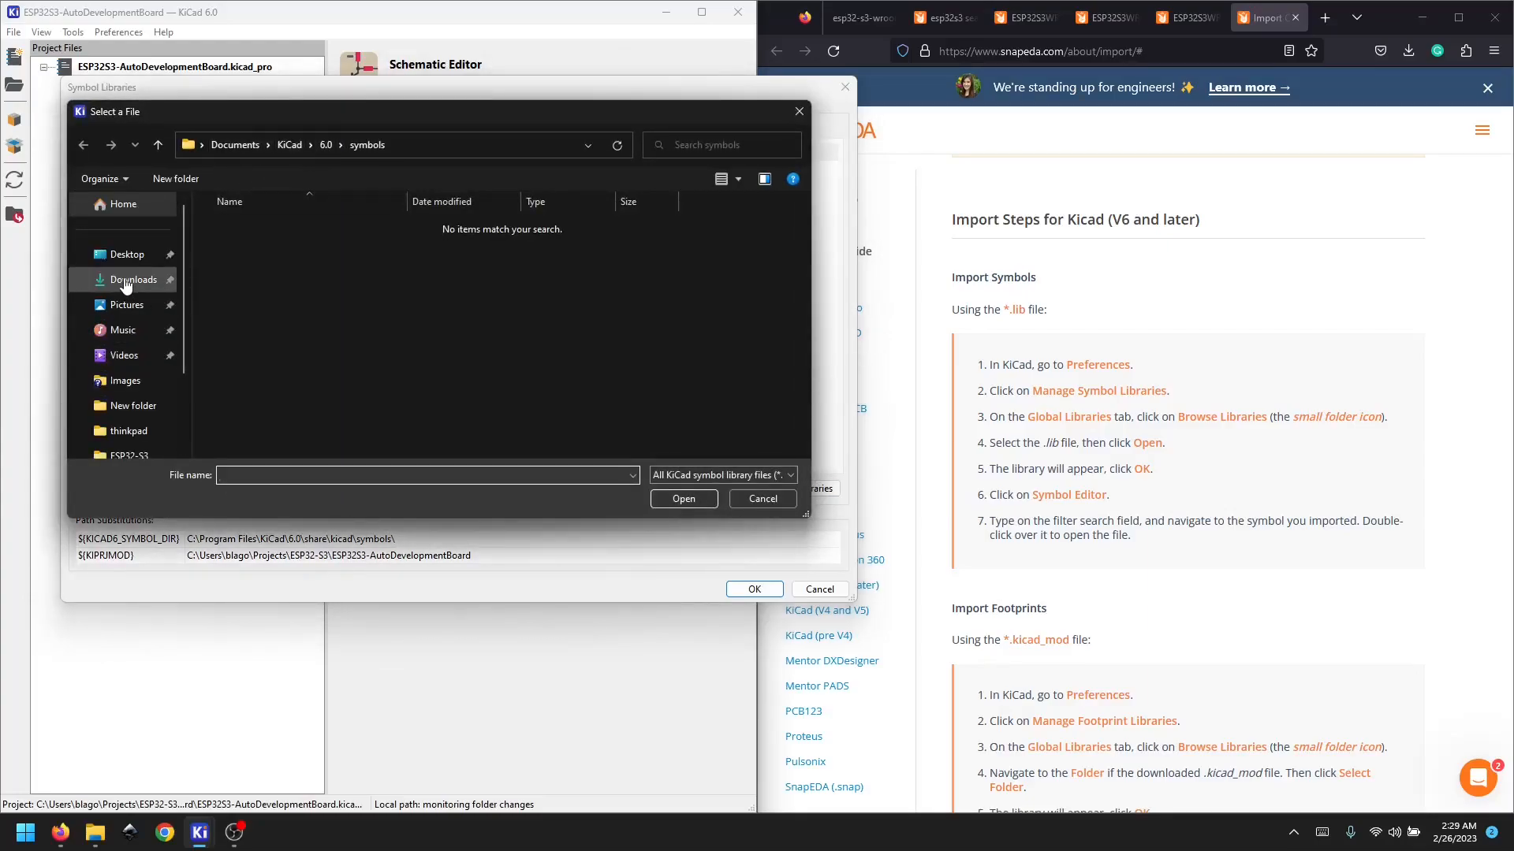
left_click(128, 455)
left_click(308, 145)
double_click(249, 277)
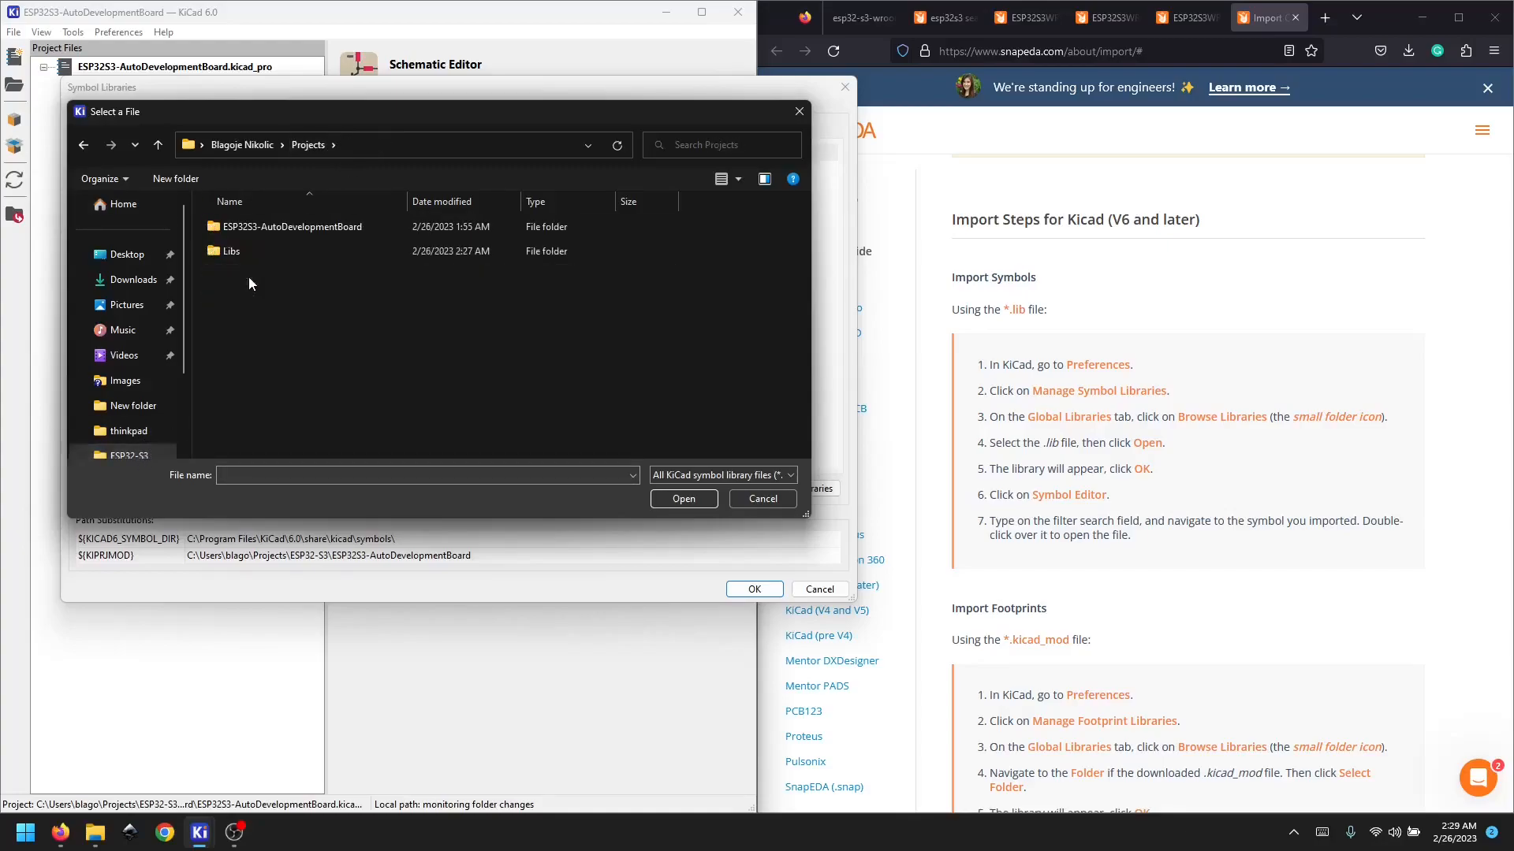
left_click(231, 250)
left_click(690, 508)
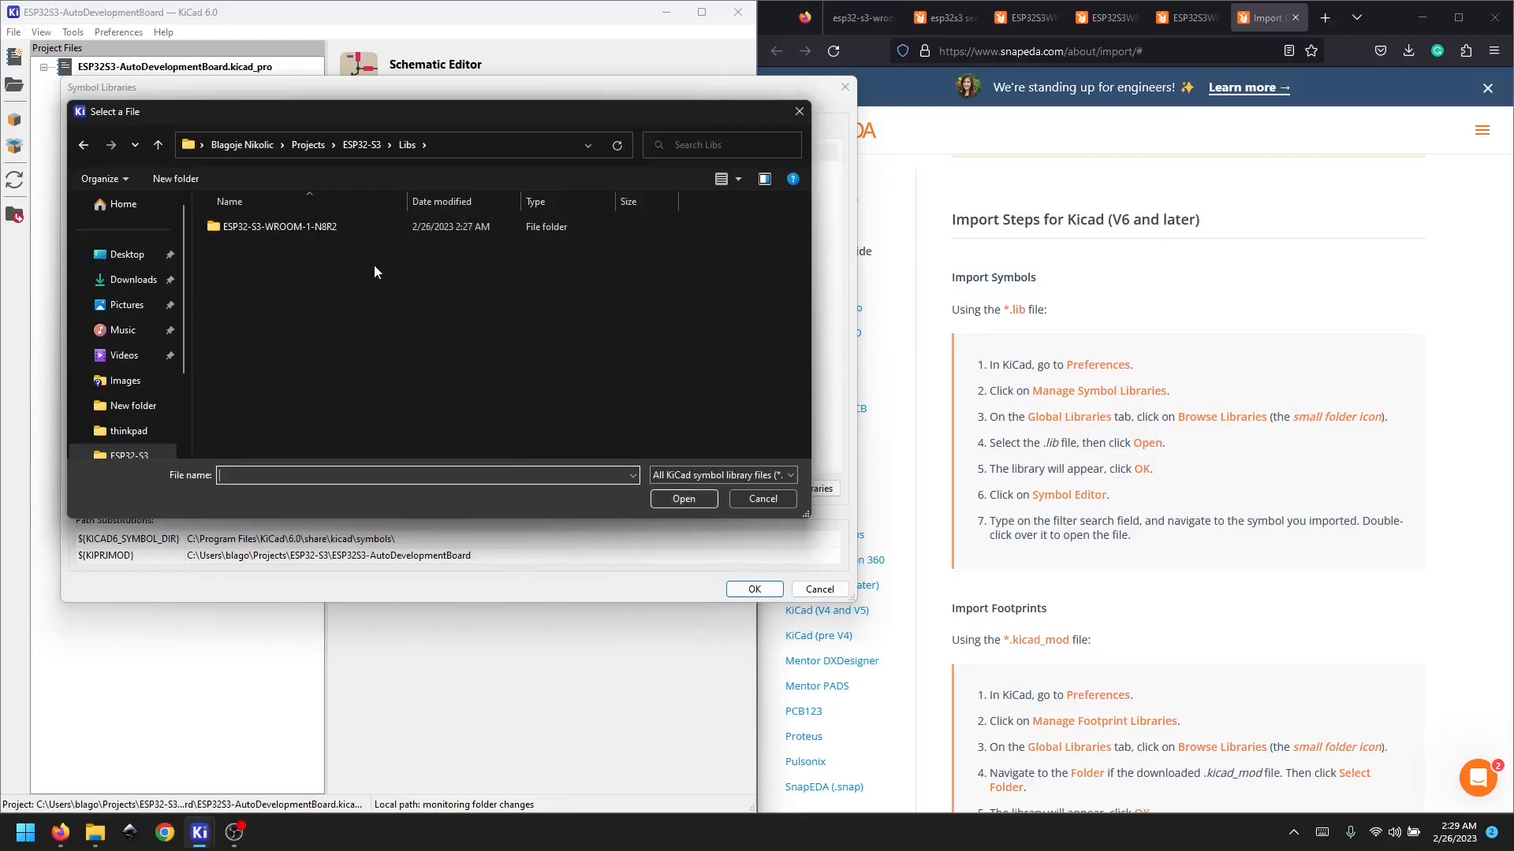
left_click(261, 223)
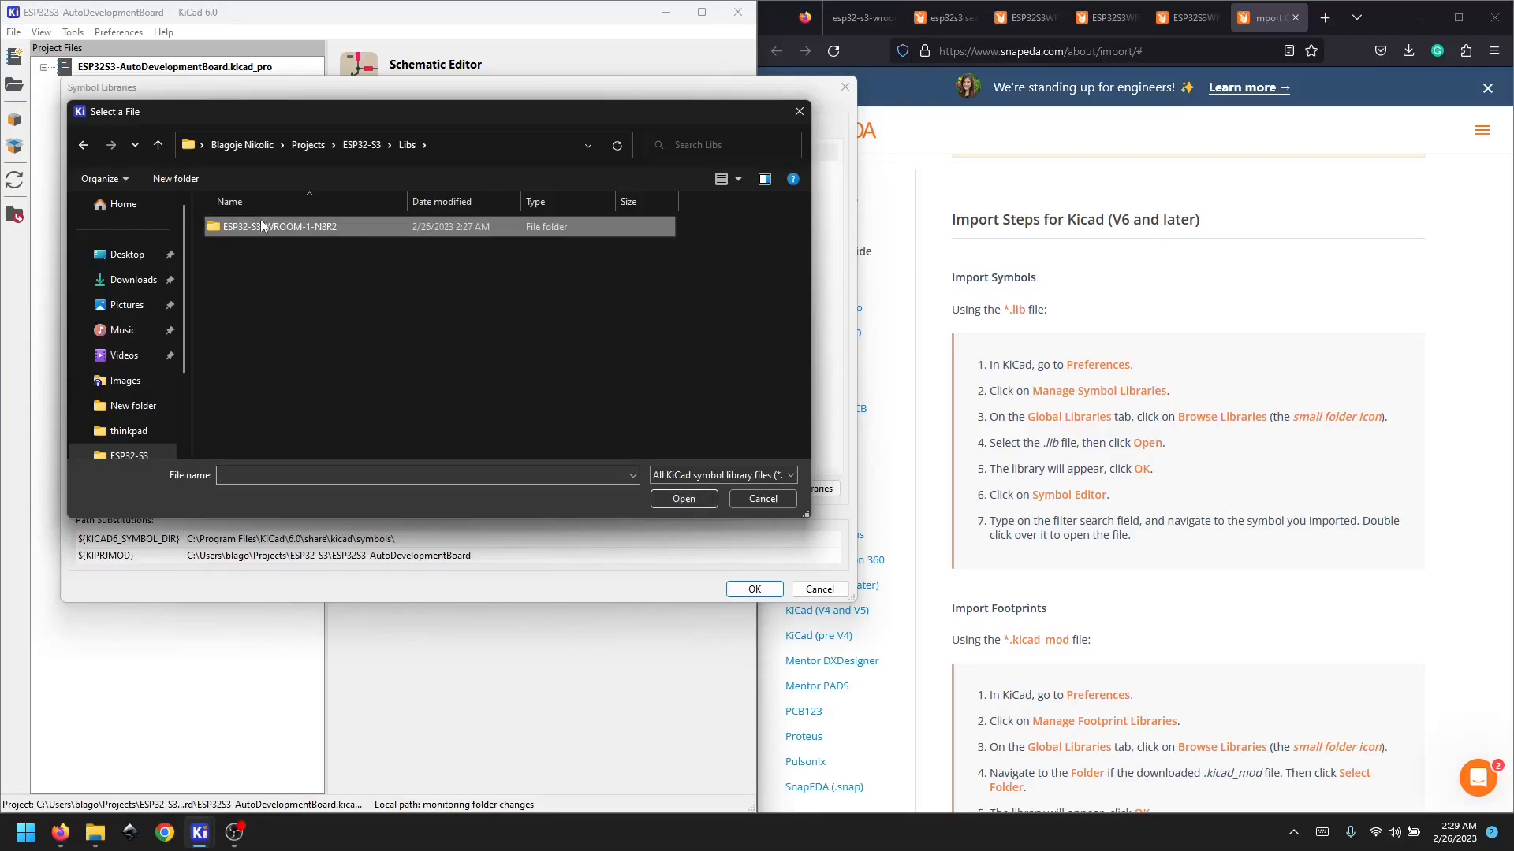
double_click(266, 228)
left_click(264, 225)
left_click(686, 502)
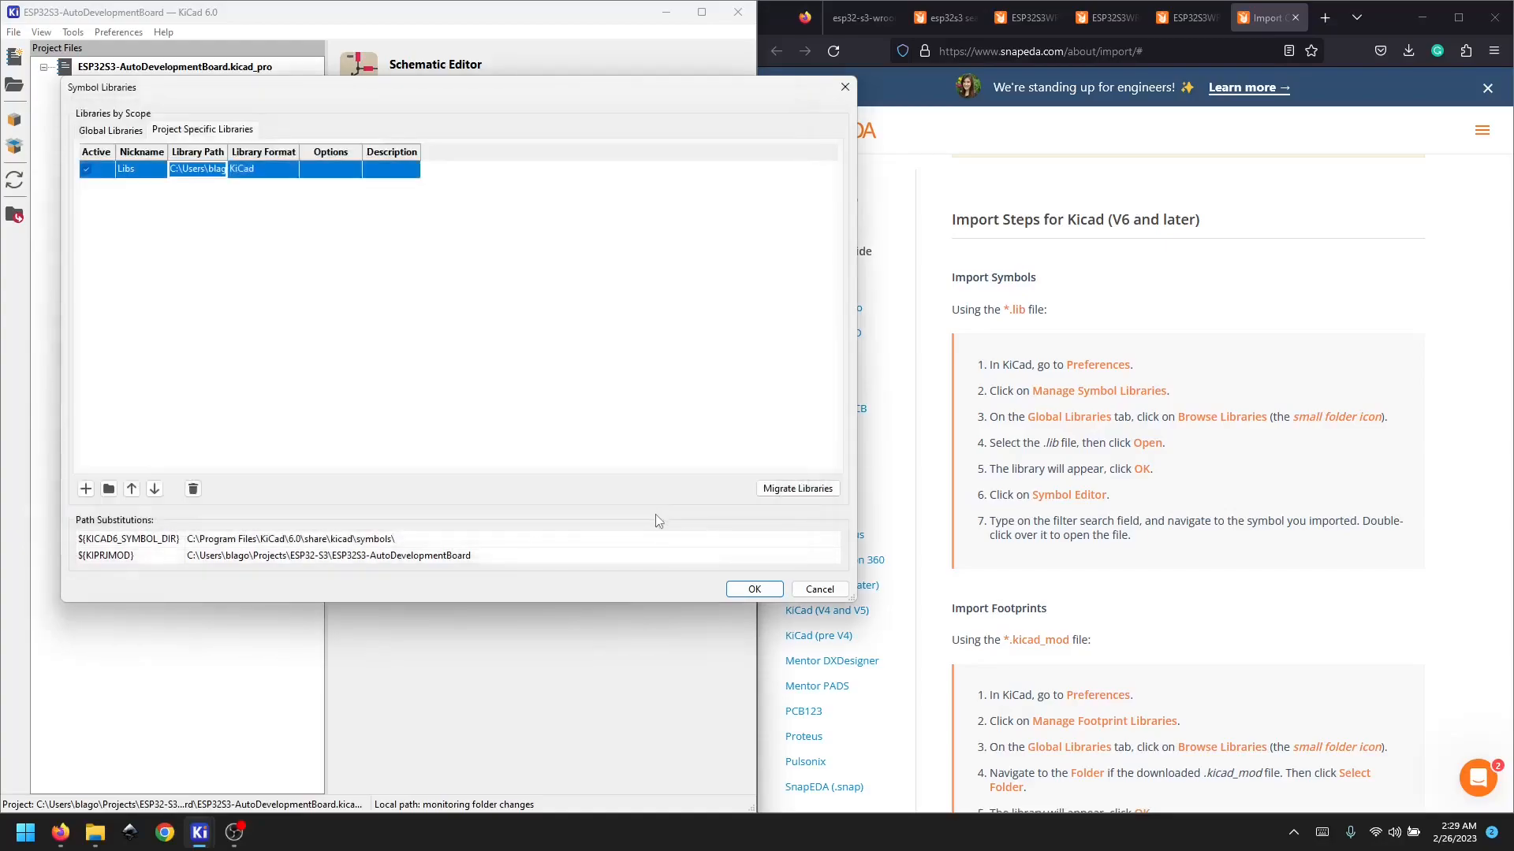
Step: Change the new symbol library's nickname to esp32s3 and accept the library table
double_click(146, 175)
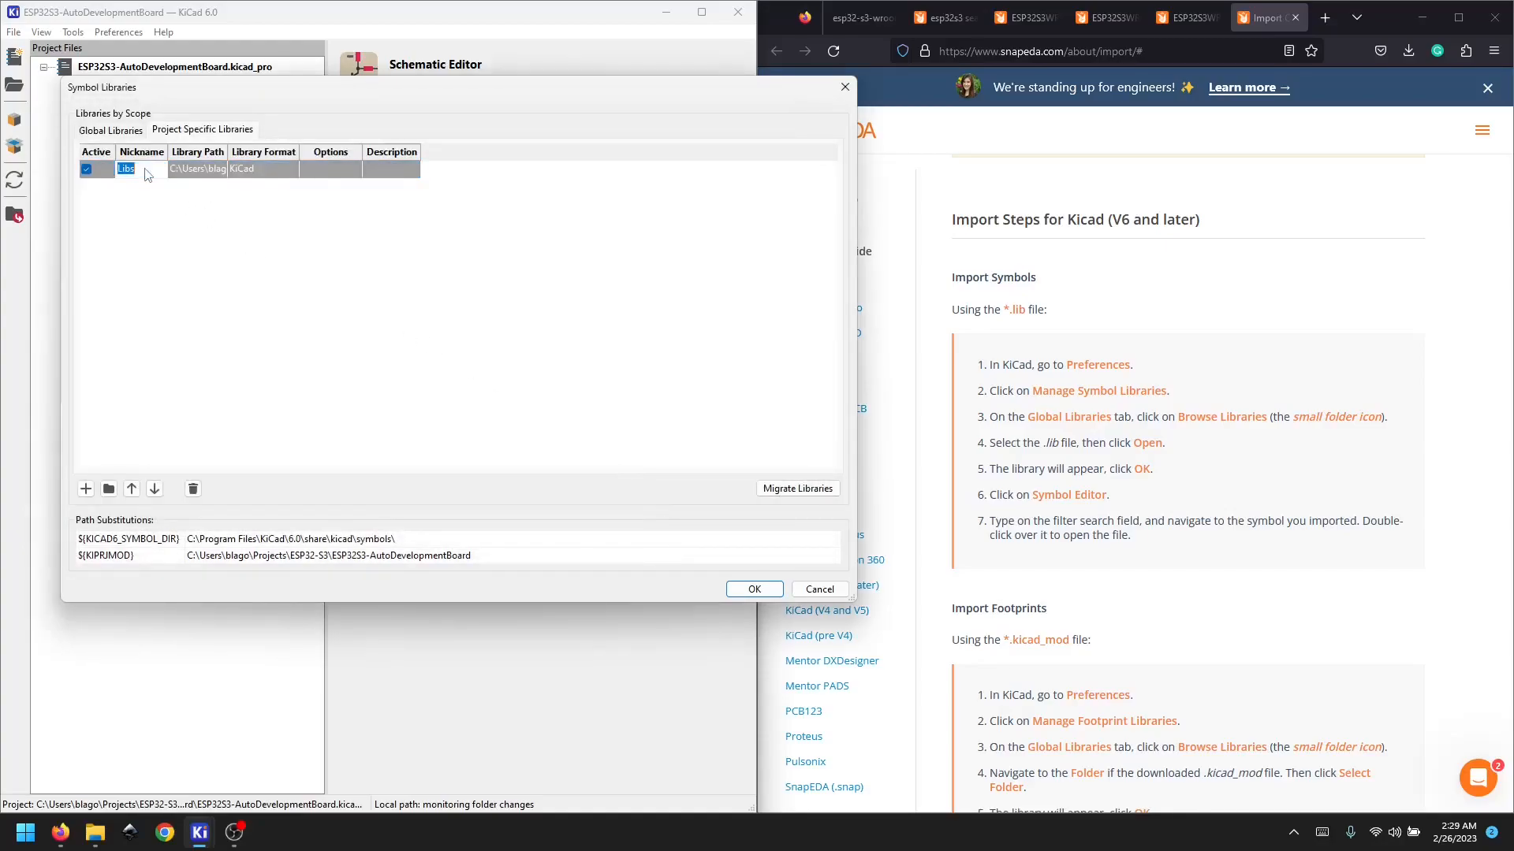
key("BackSpace")
left_click(332, 307)
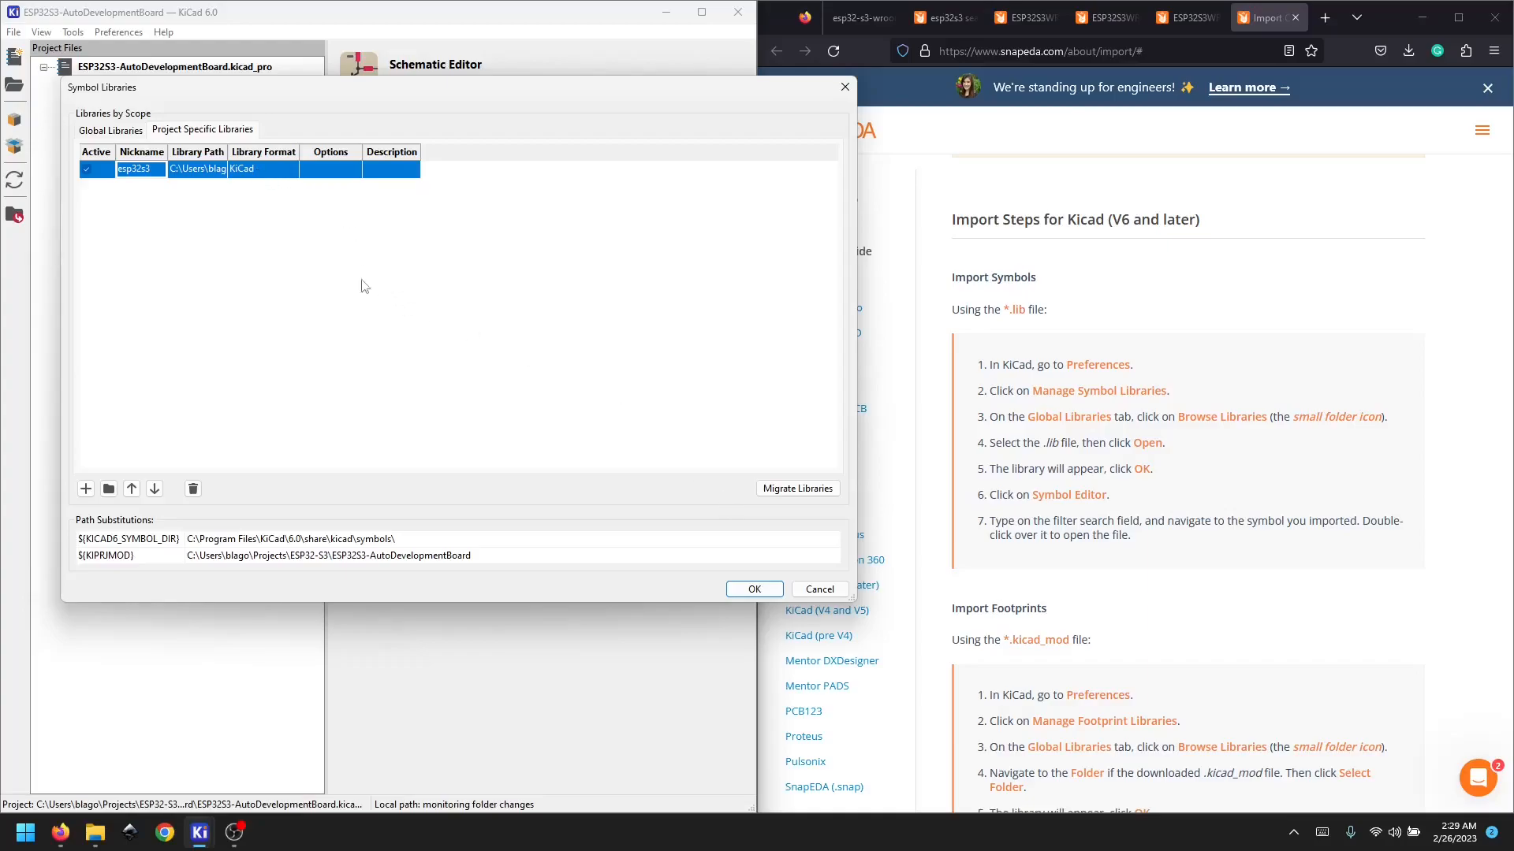
left_click(755, 589)
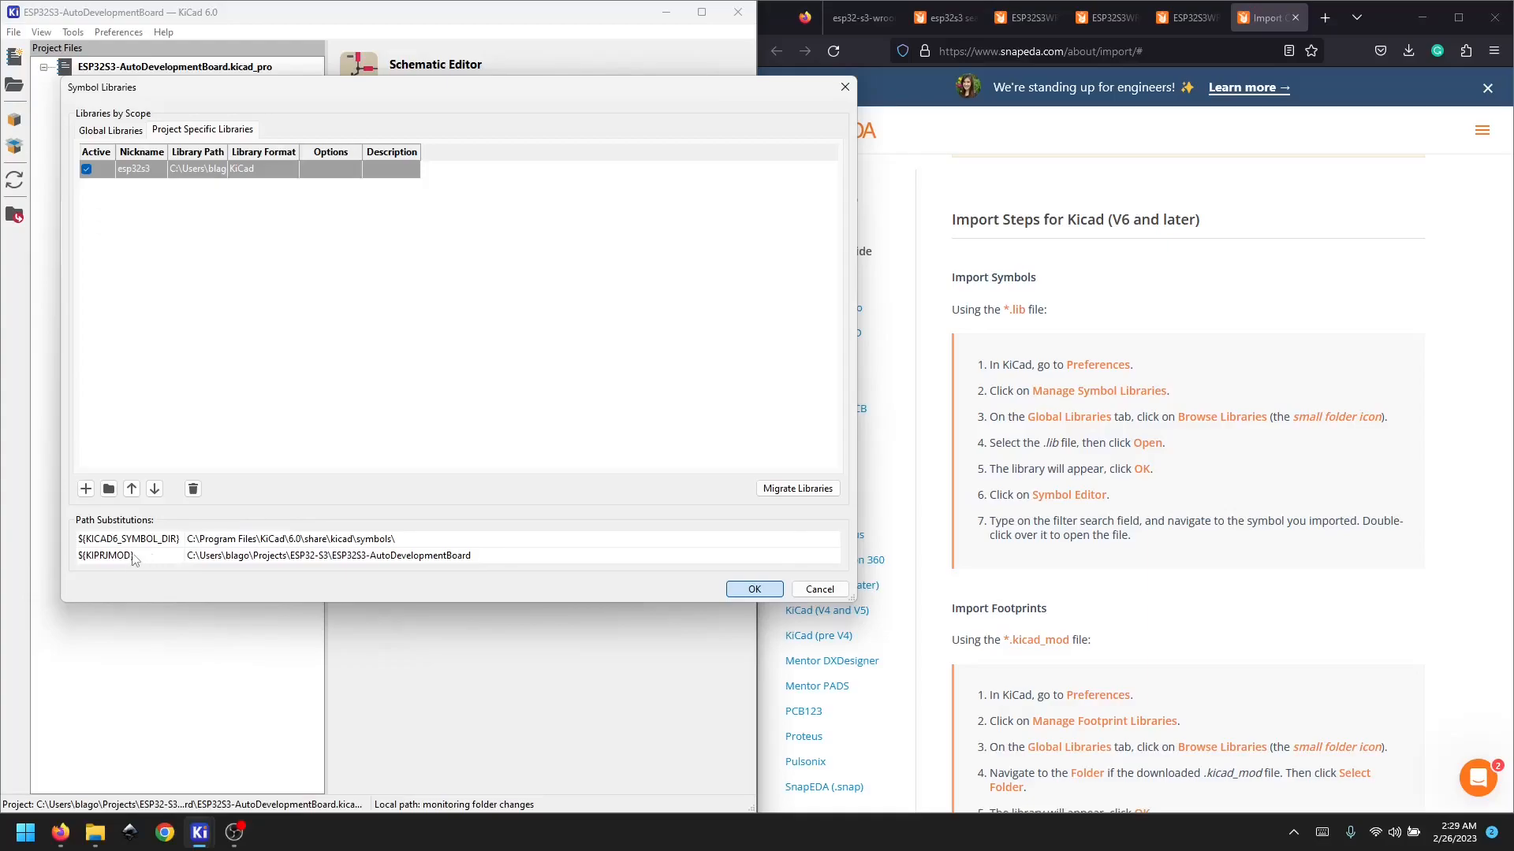
Step: Reopen the project-specific symbol libraries and compare the esp32s3 library path with the KIPRJMOD path substitution
left_click(113, 33)
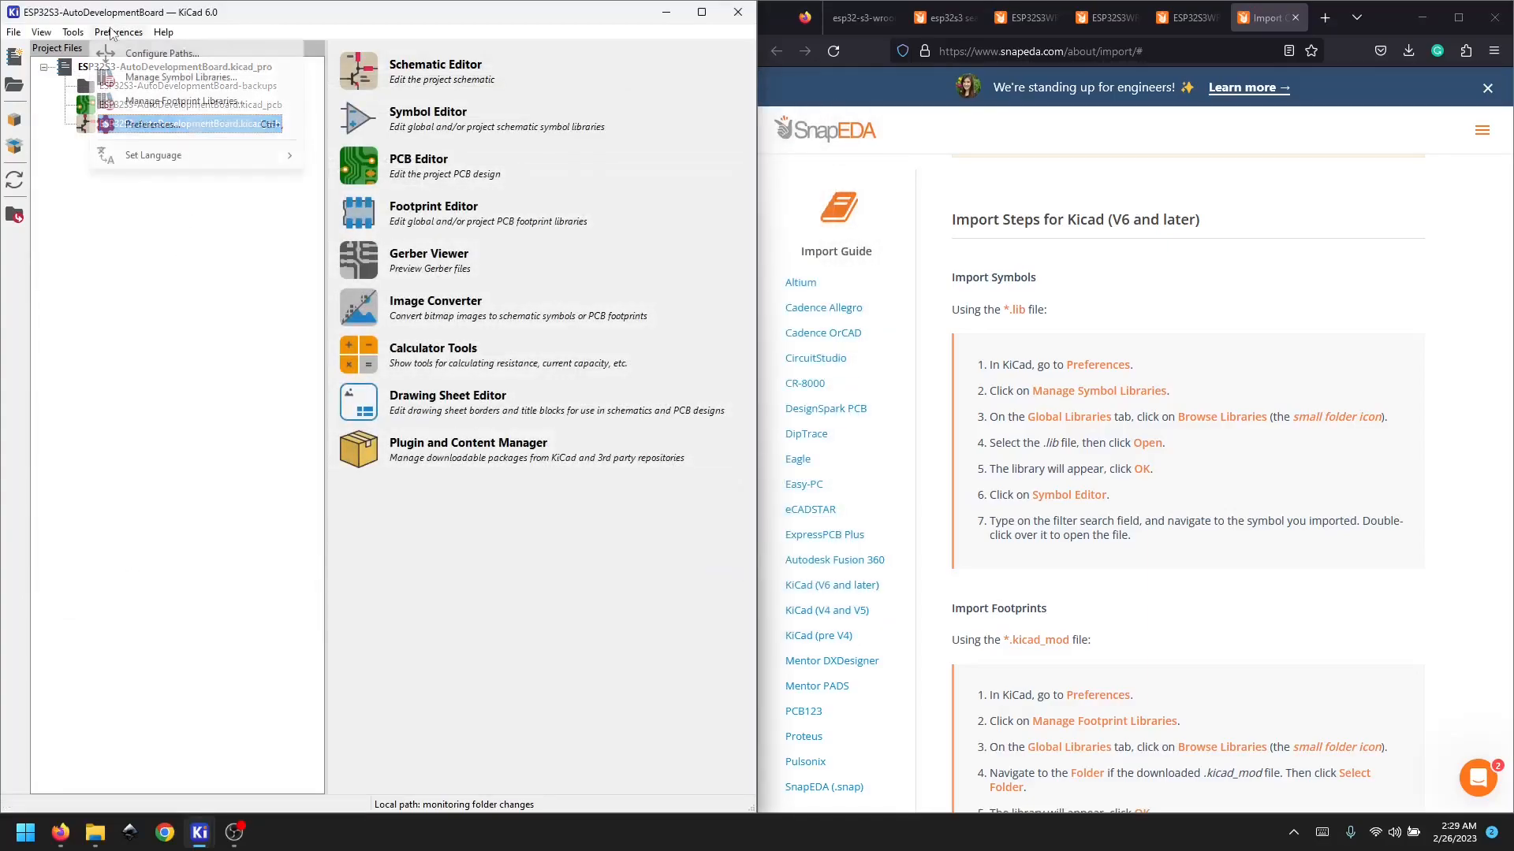
left_click(166, 77)
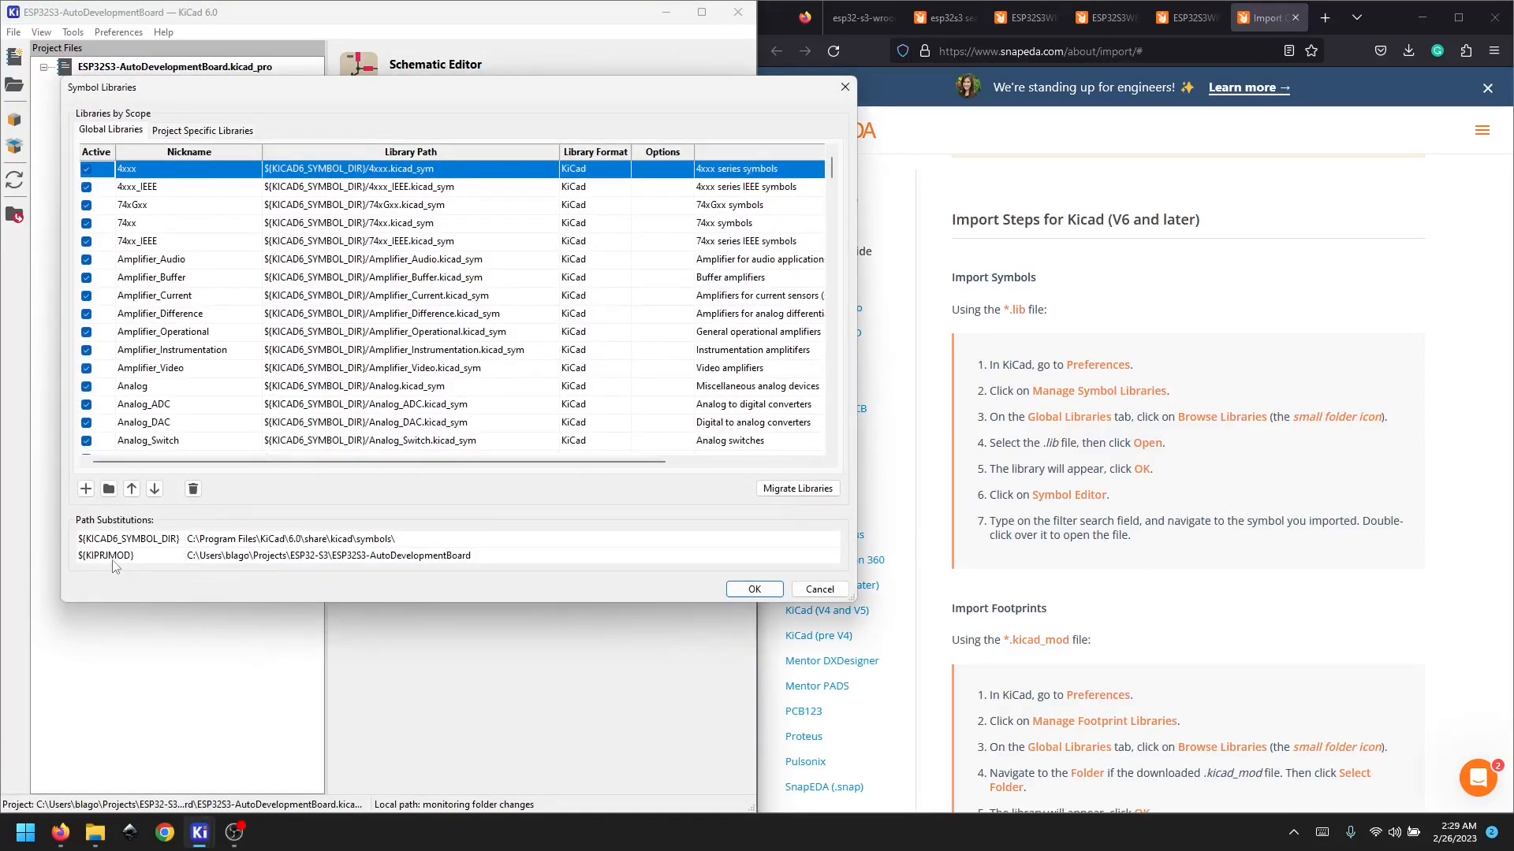
left_click(113, 560)
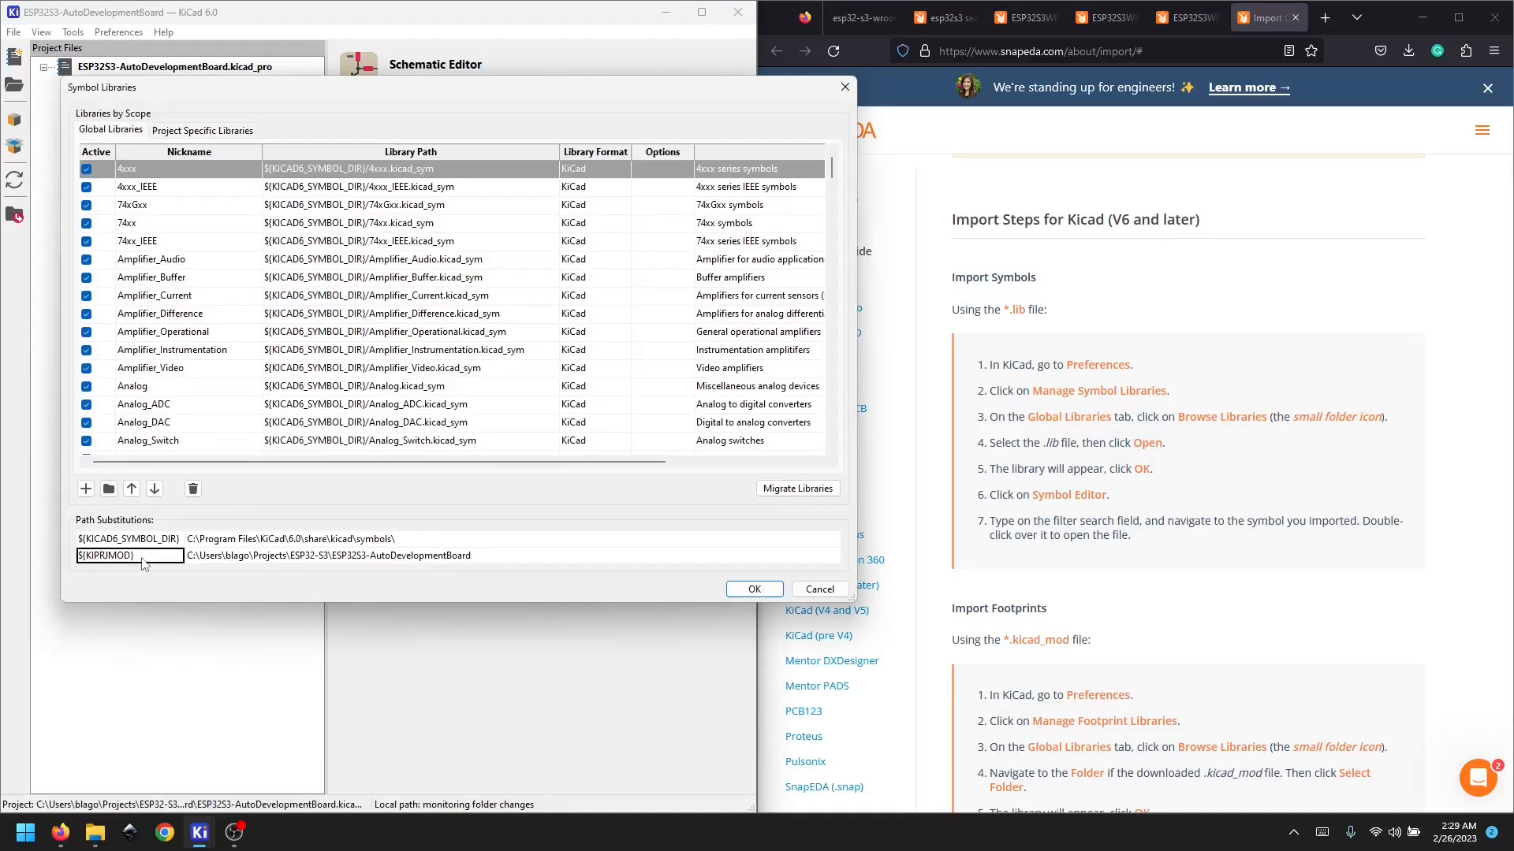
left_click(185, 131)
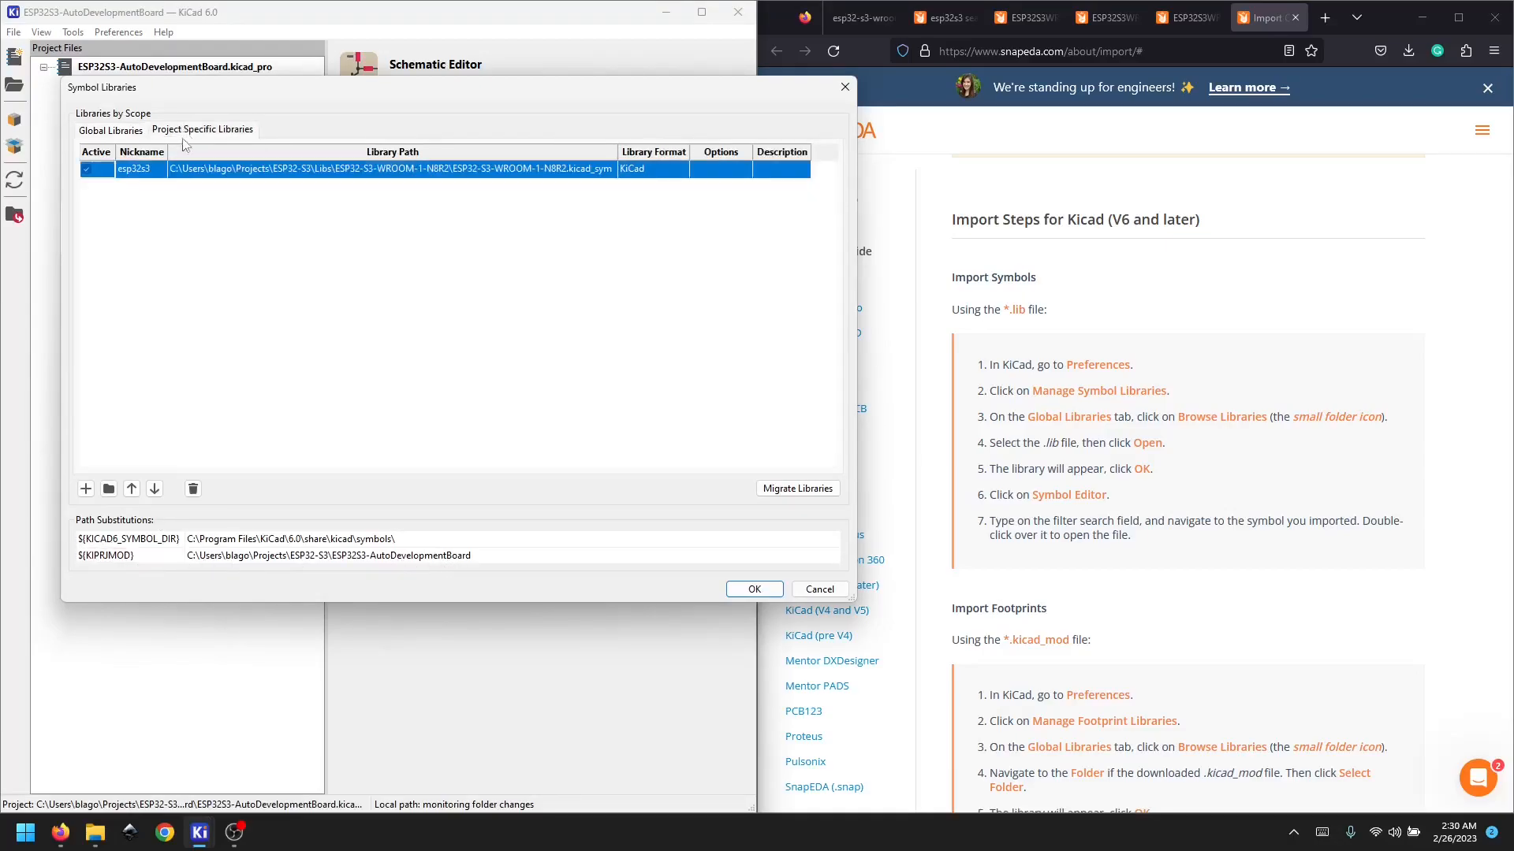
left_click(210, 179)
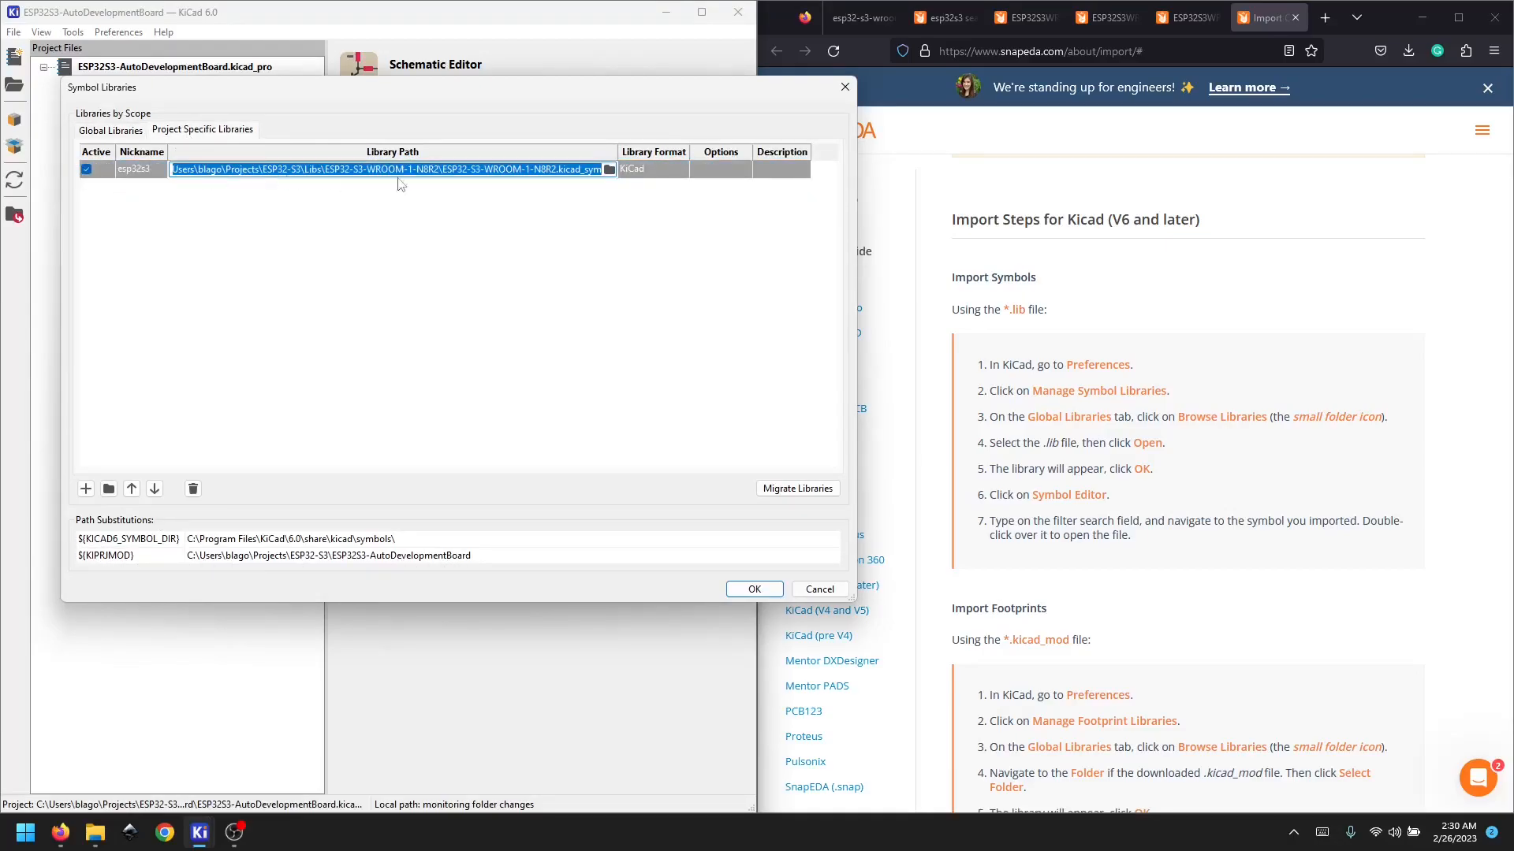
left_click(472, 554)
left_click_drag(479, 555, 388, 553)
left_click(112, 555)
left_click(453, 174)
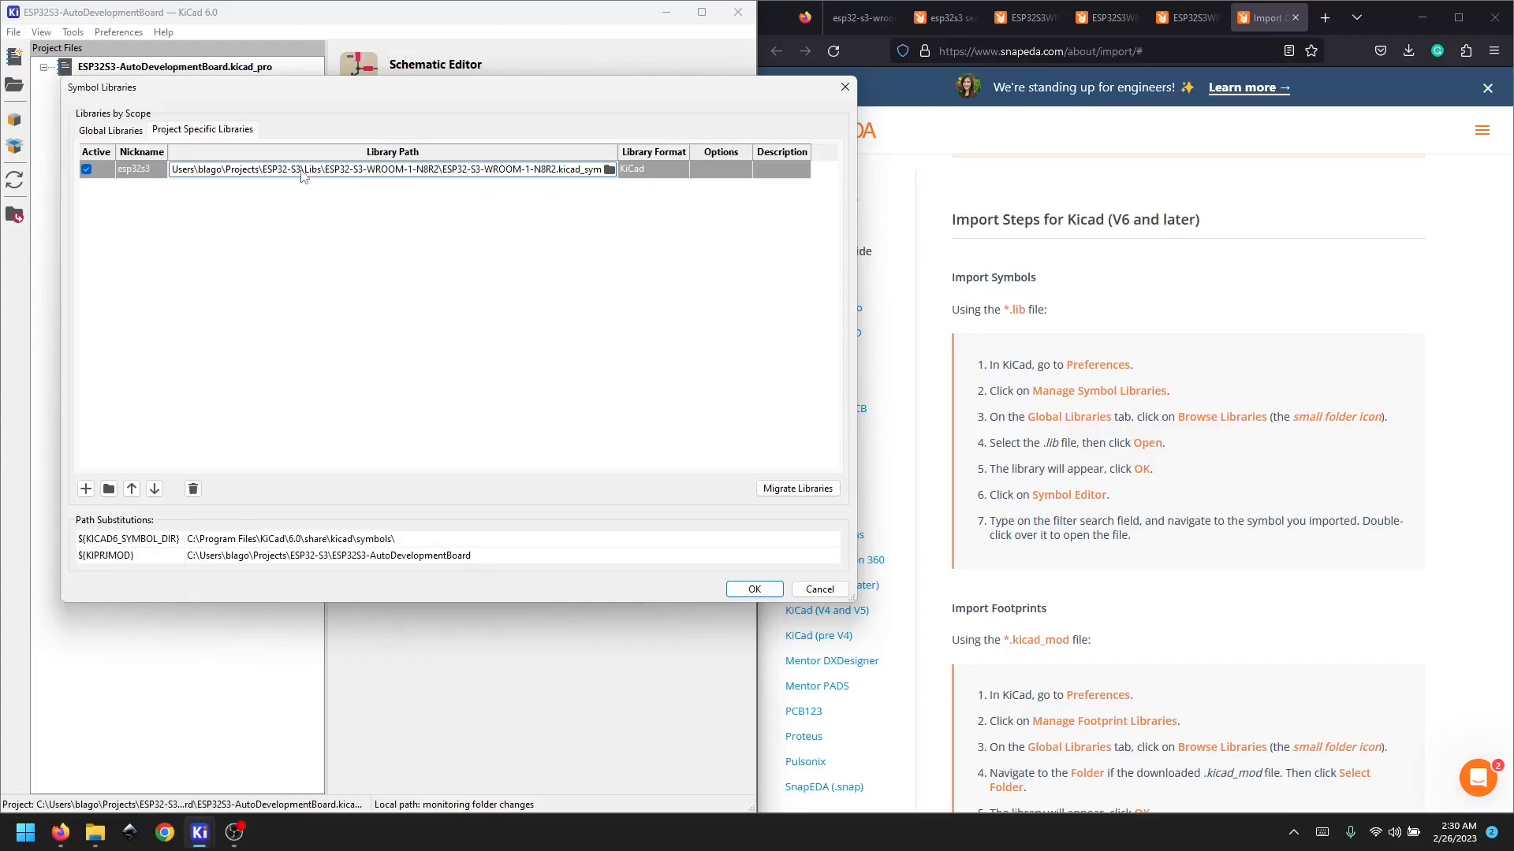
Step: Change the esp32s3 library path to ${KIPRJMOD}\Libs\ESP32-S3-WROOM-1-N8R2\ESP32-S3-WROOM-1-N8R2.kicad_sym and accept the library table
left_click_drag(300, 171, 149, 170)
key("BackSpace")
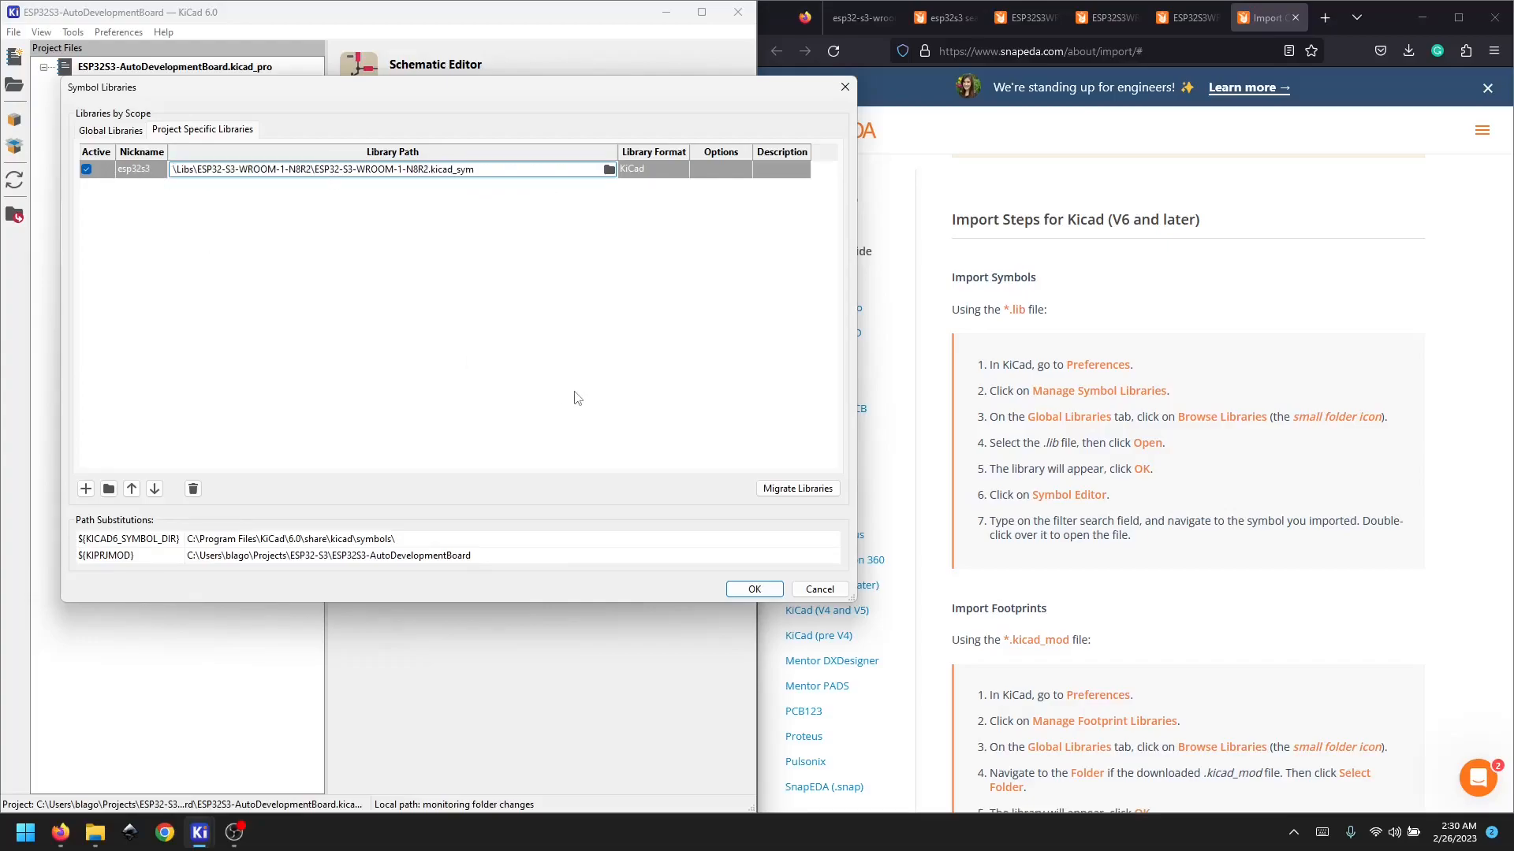
type("$")
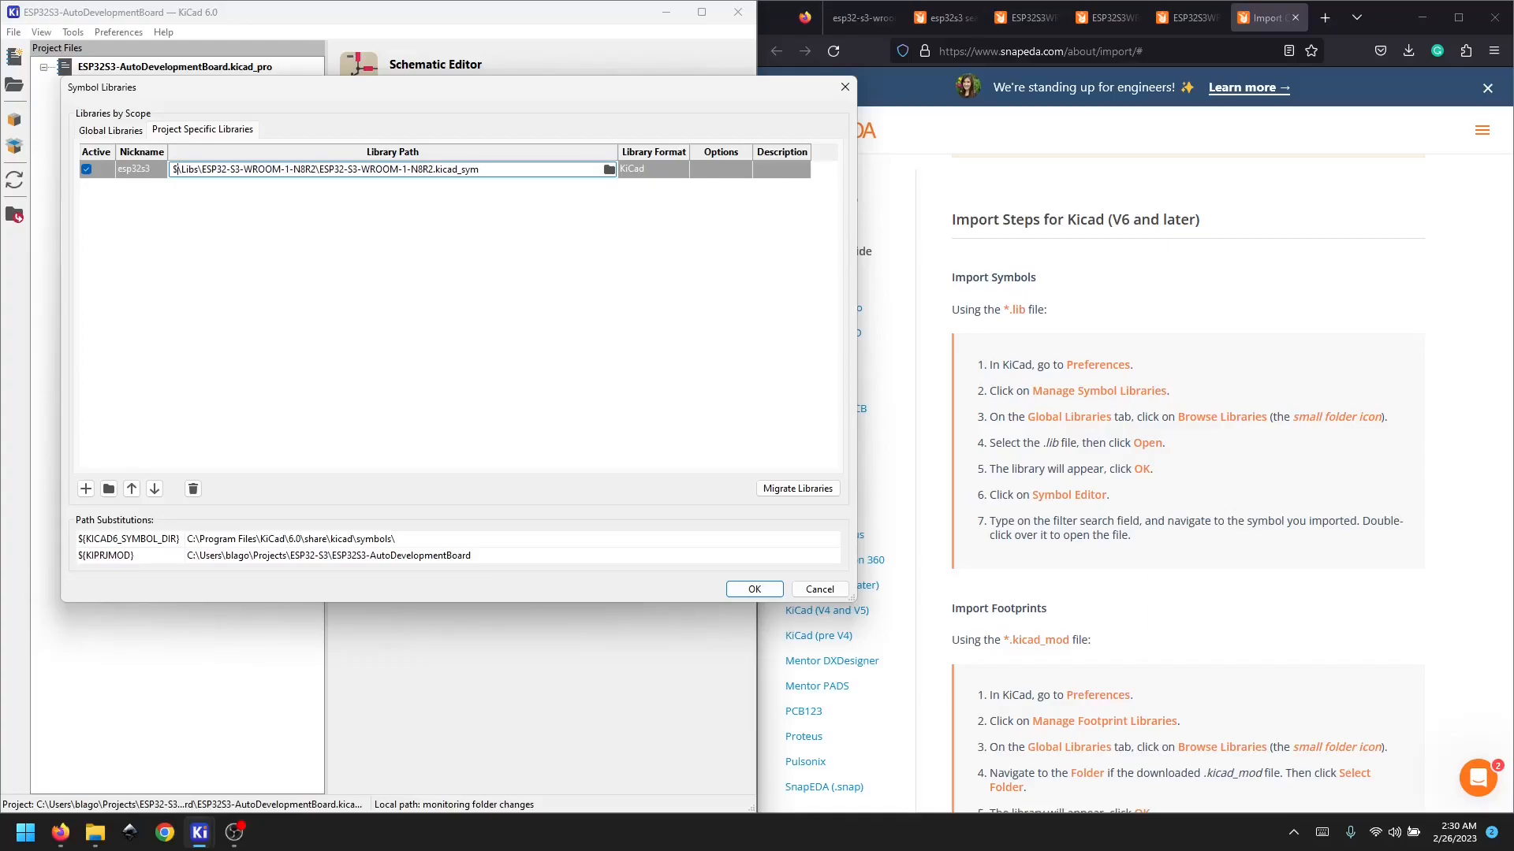
type("{}")
key("Left")
type("KIPR")
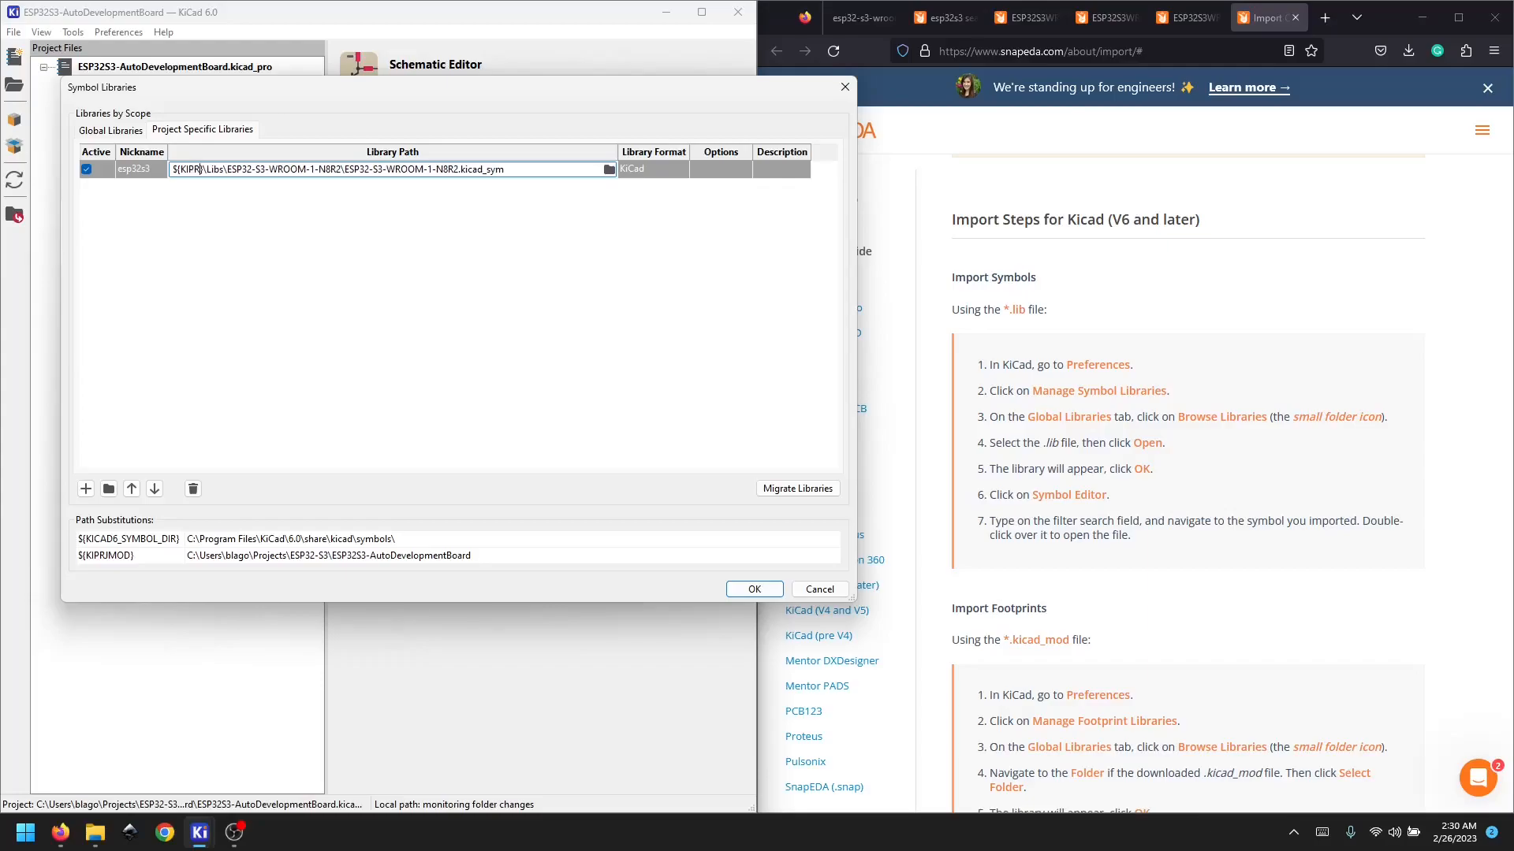
type("JMOD")
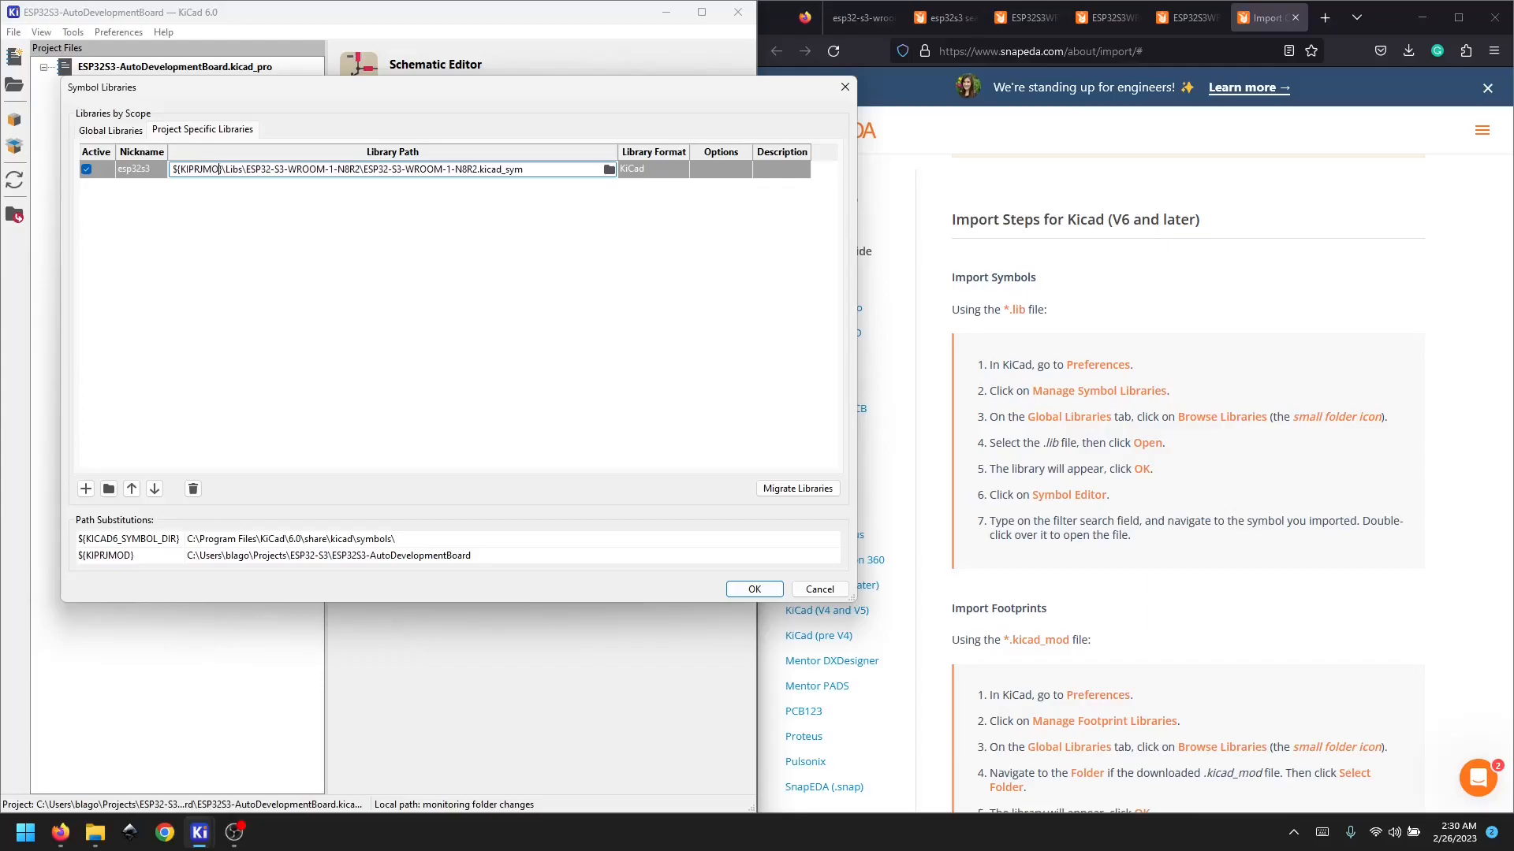
key("Return")
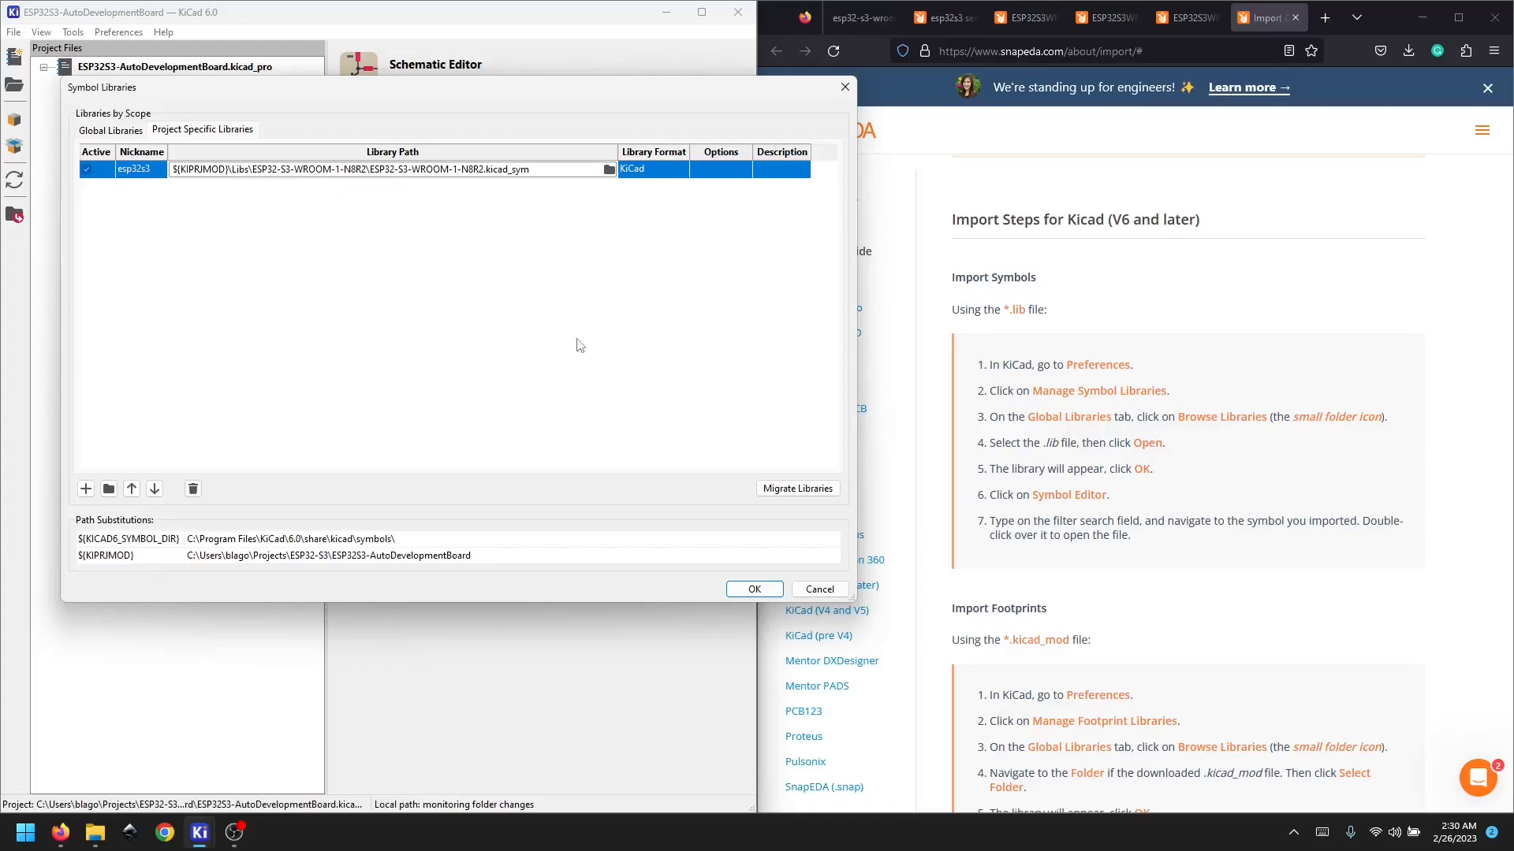
left_click(743, 584)
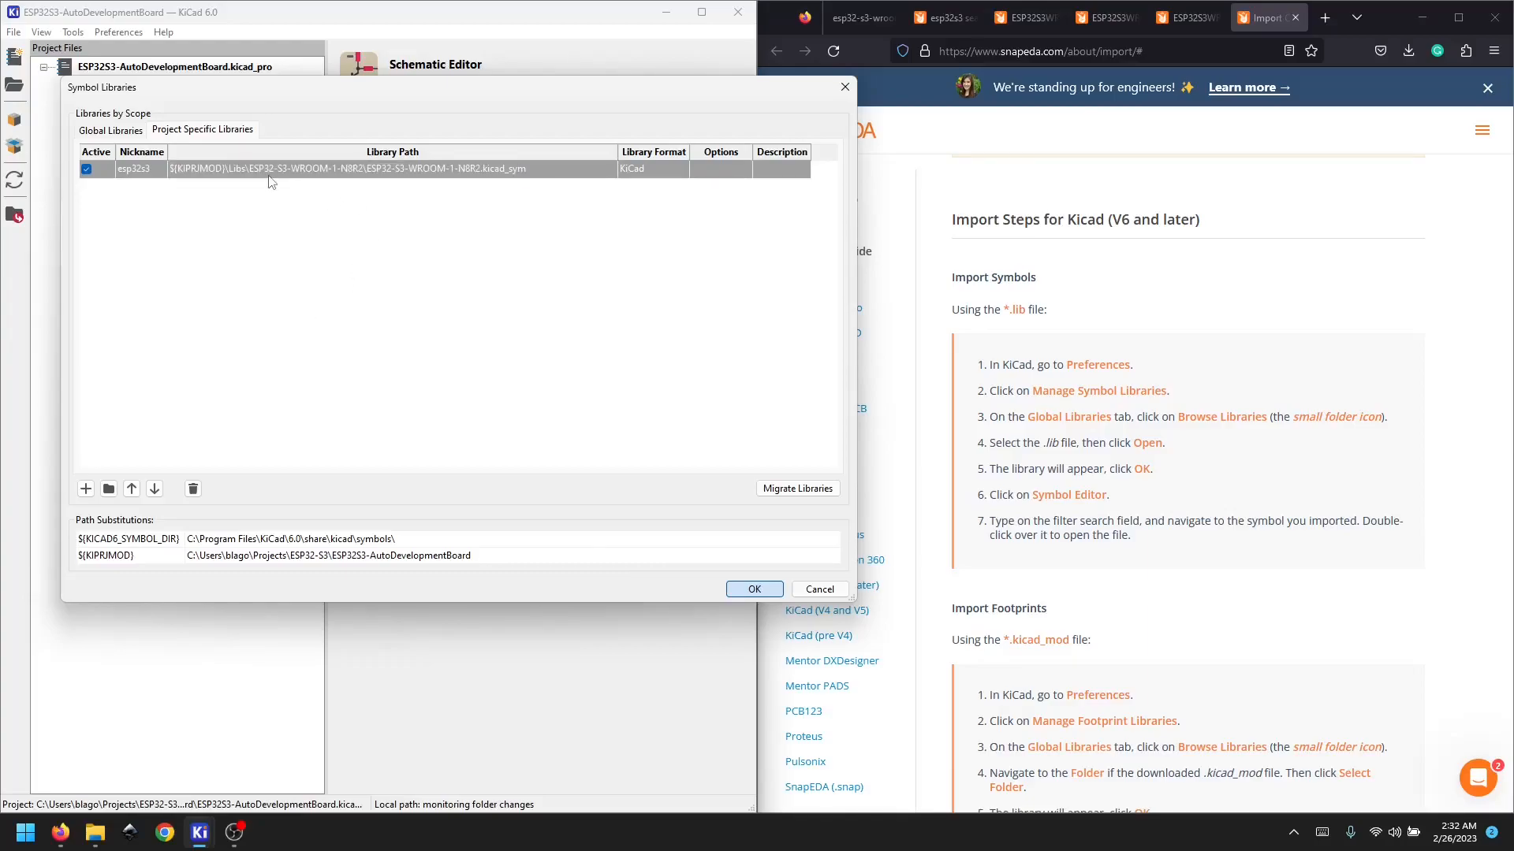
key("Return")
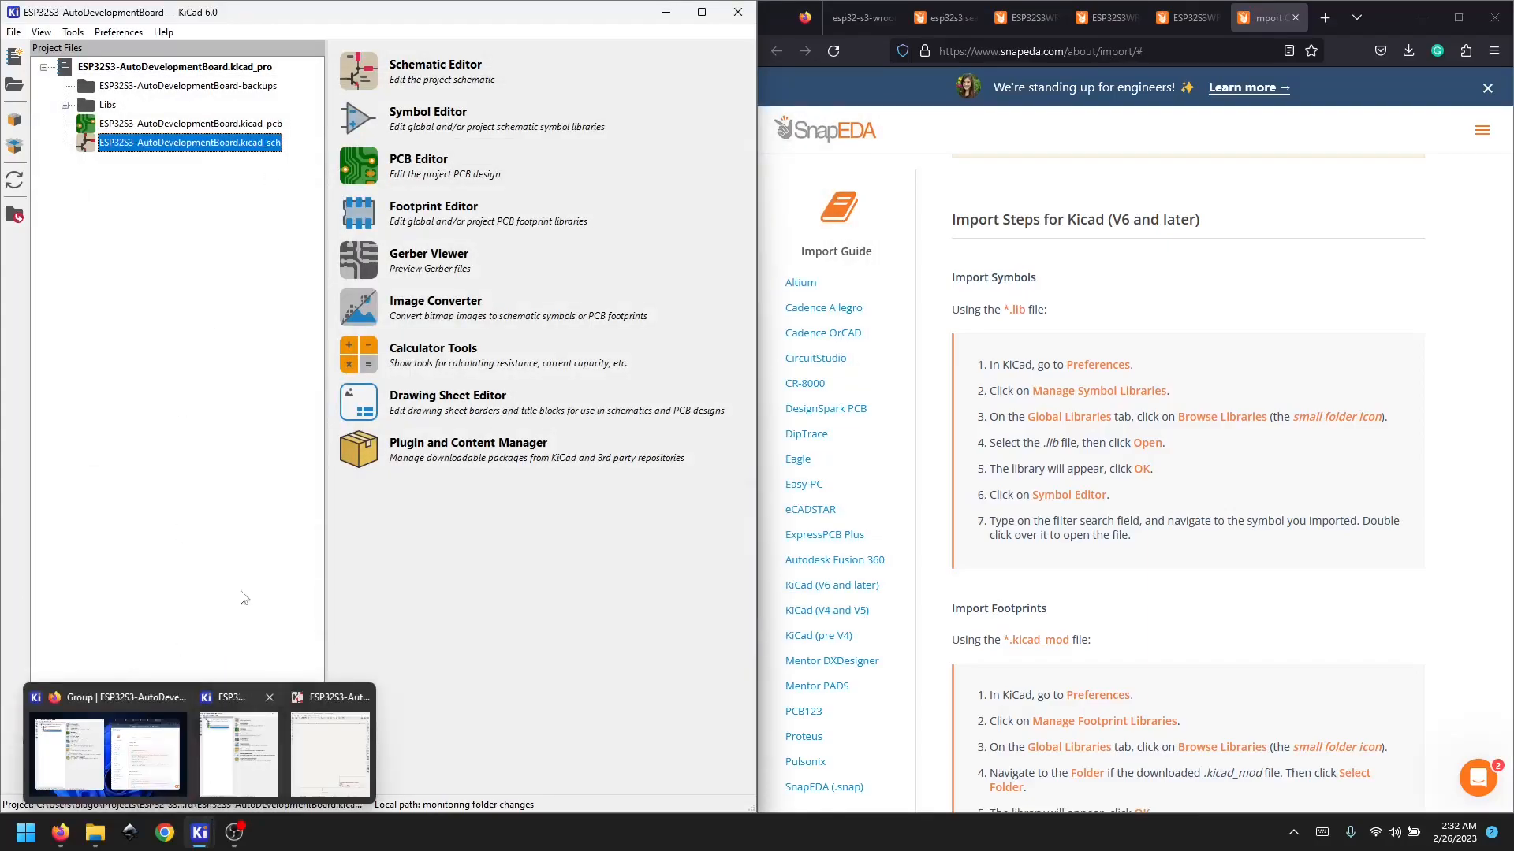
Step: Expand the Libs folder in the project tree and check the library files inside it
left_click(109, 106)
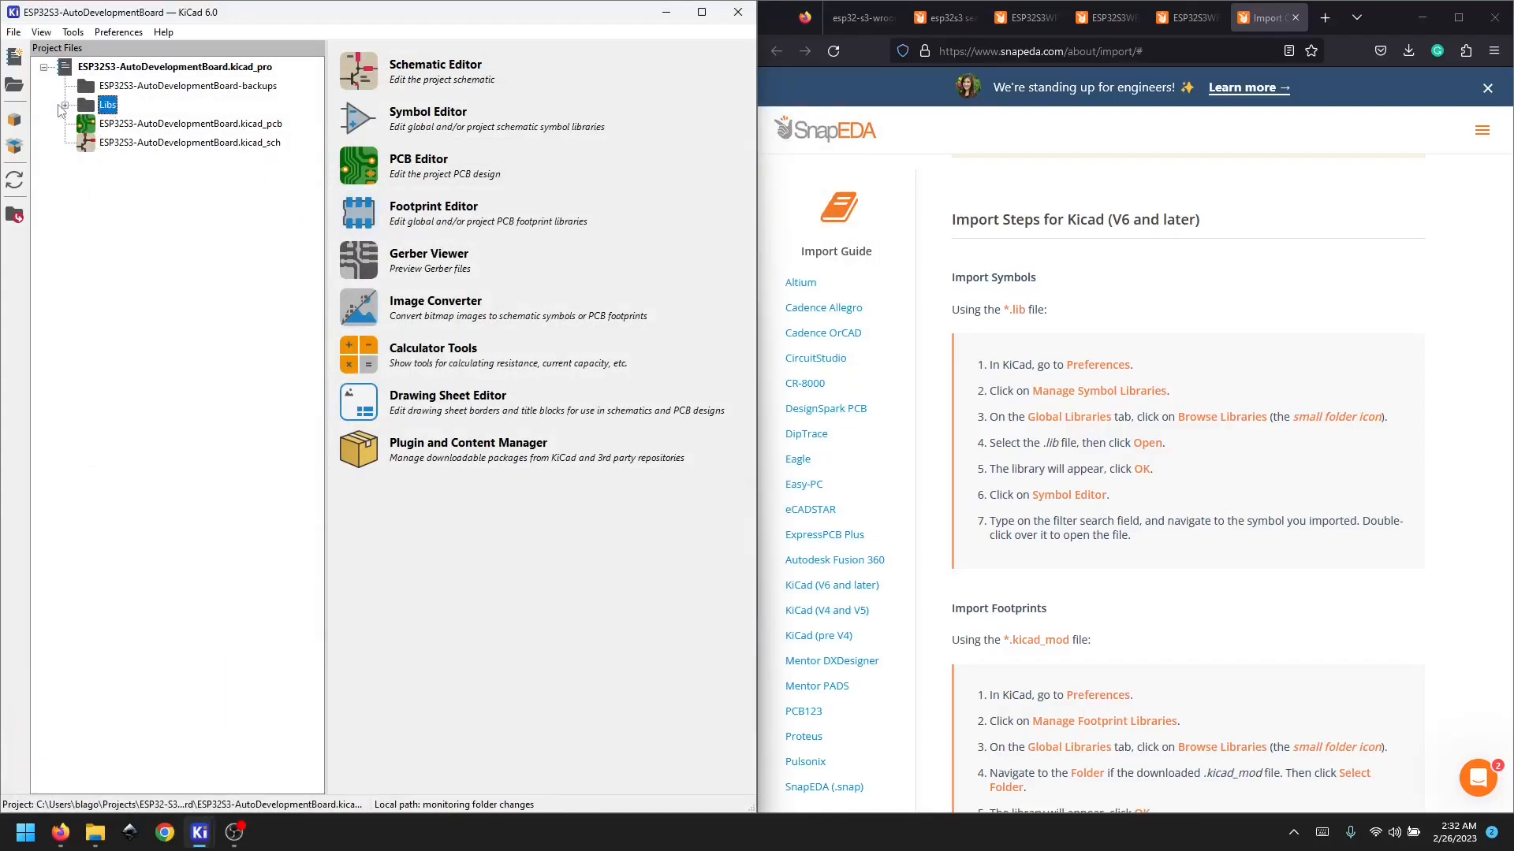
left_click(65, 106)
left_click(86, 123)
left_click(197, 199)
Step: Open the ESP32S3-AutoDevelopmentBoard schematic in the Schematic Editor and maximize its window
left_click(199, 143)
double_click(139, 238)
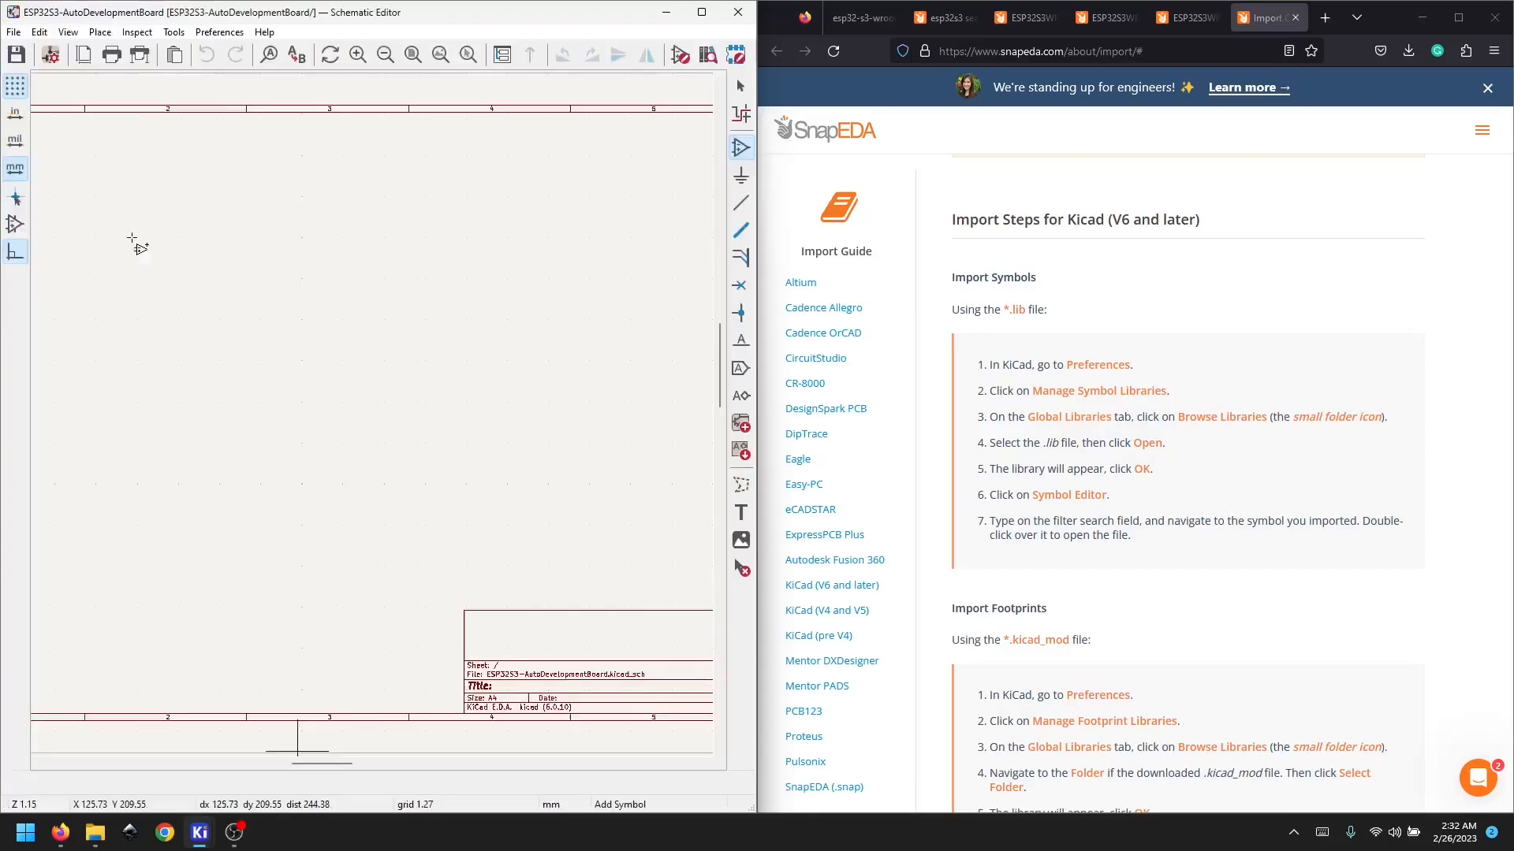
double_click(446, 15)
Step: Search for esp32 in the symbol chooser and place ESP32-S3-WROOM-1-N8R2 from the esp32s3 library near the sheet's centre
left_click(494, 364)
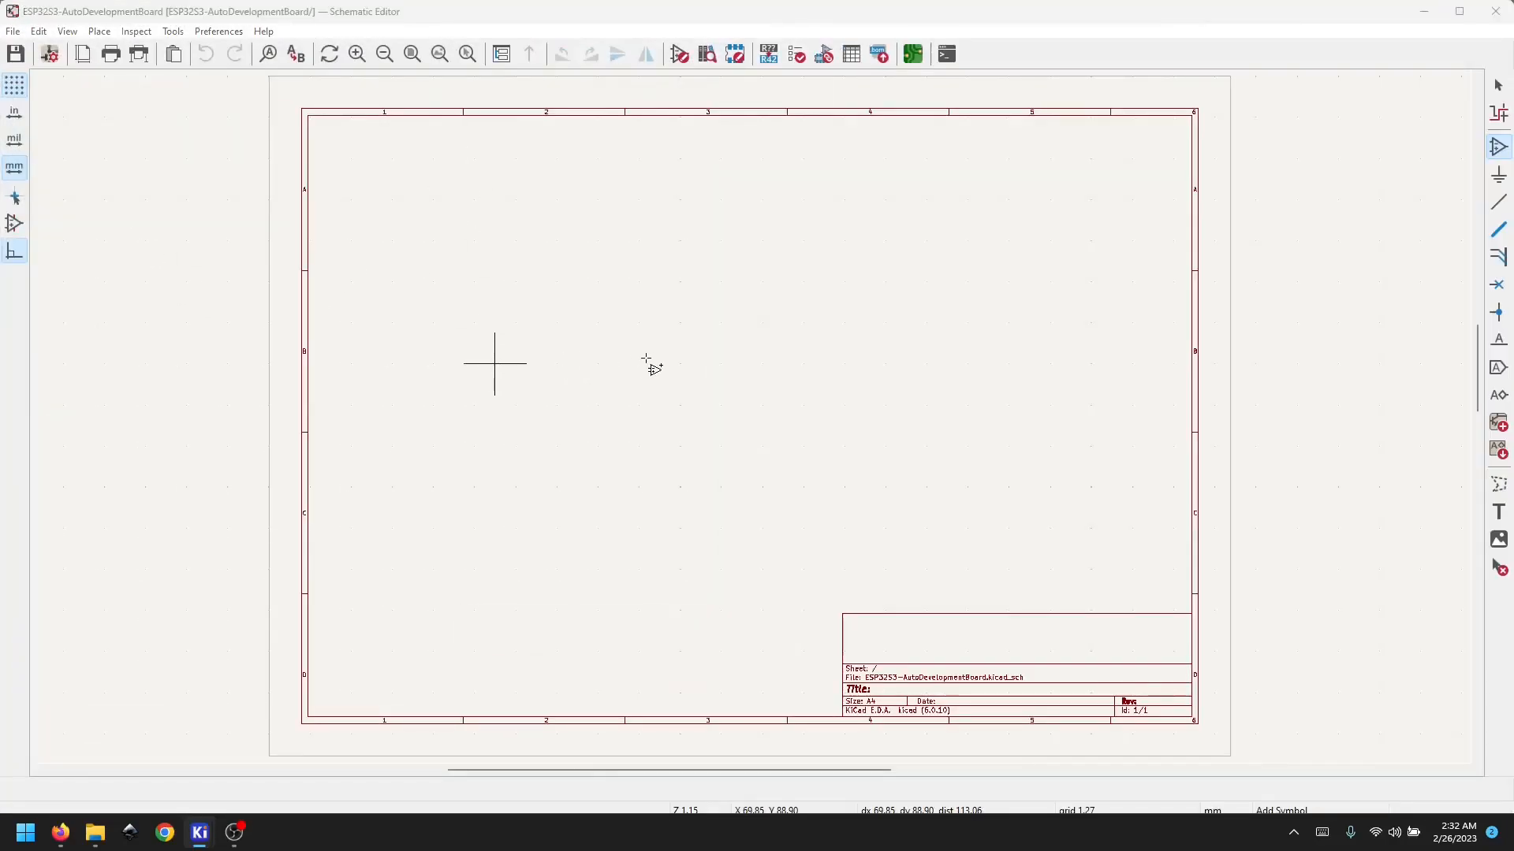
left_click(530, 275)
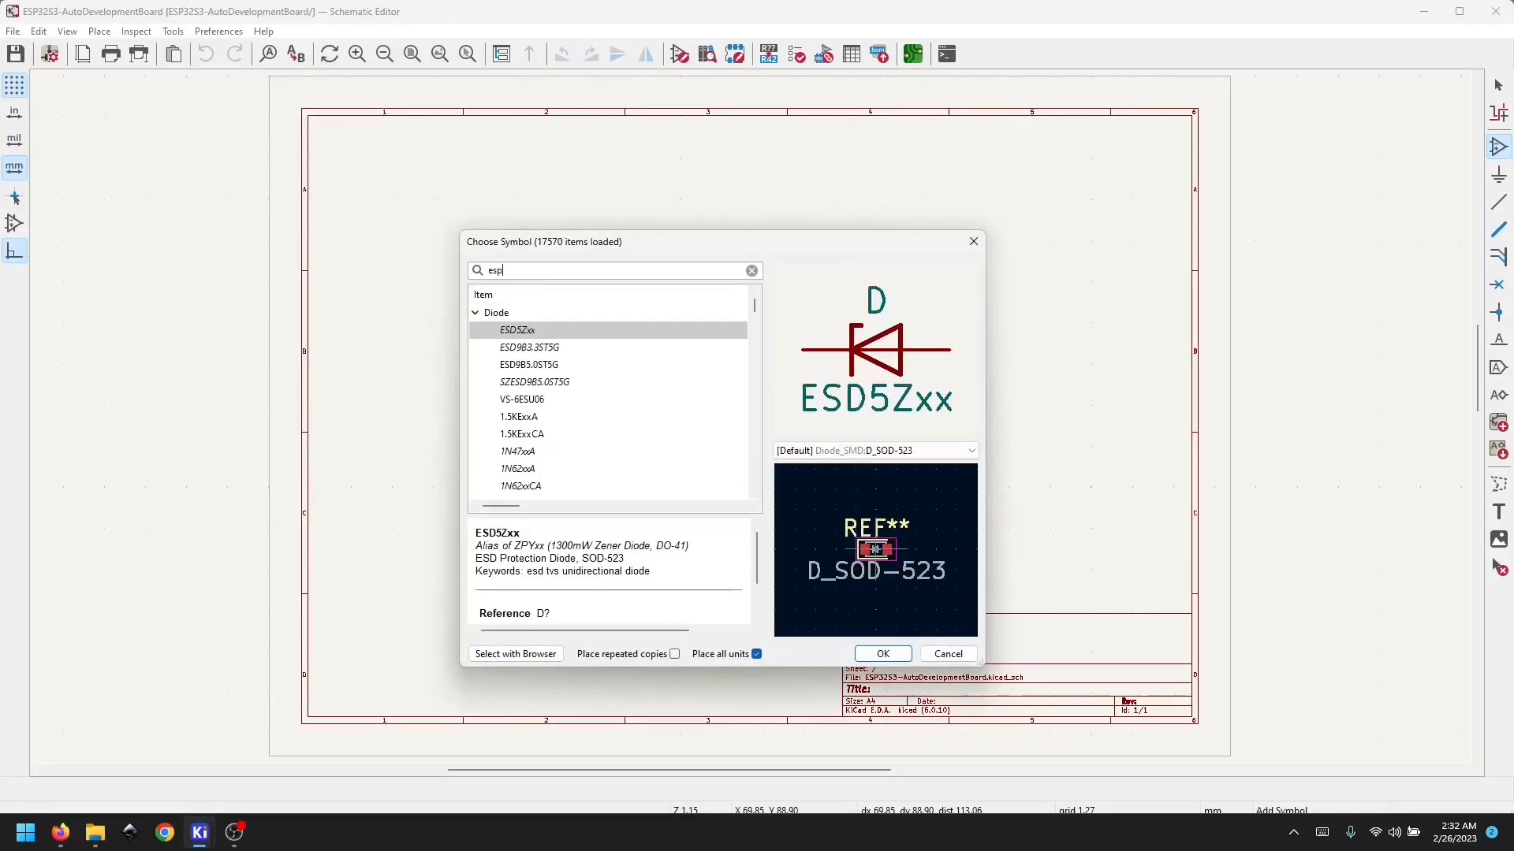
type("esp32")
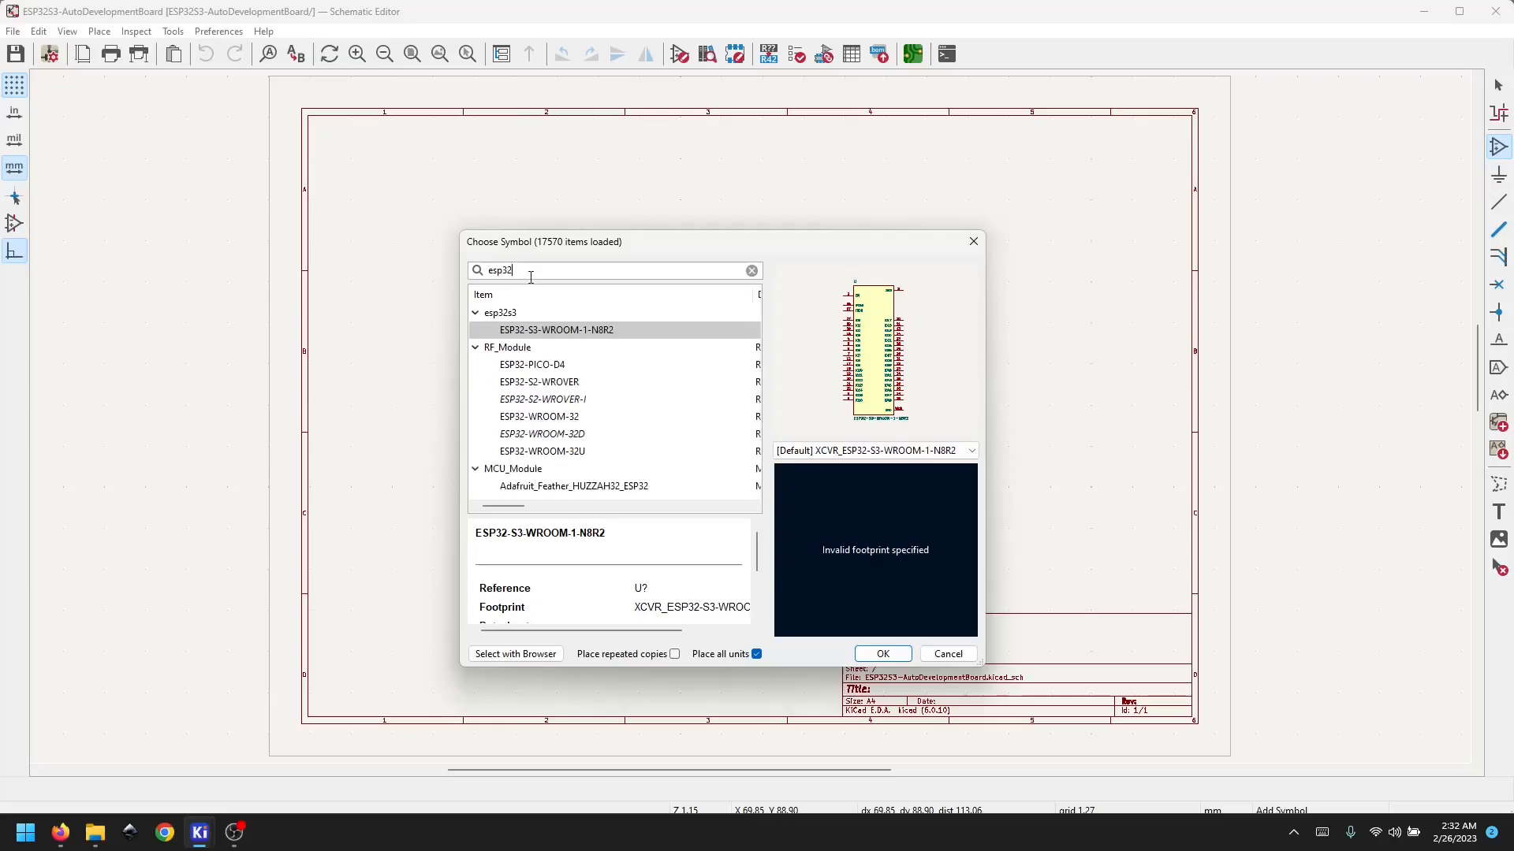
left_click(551, 335)
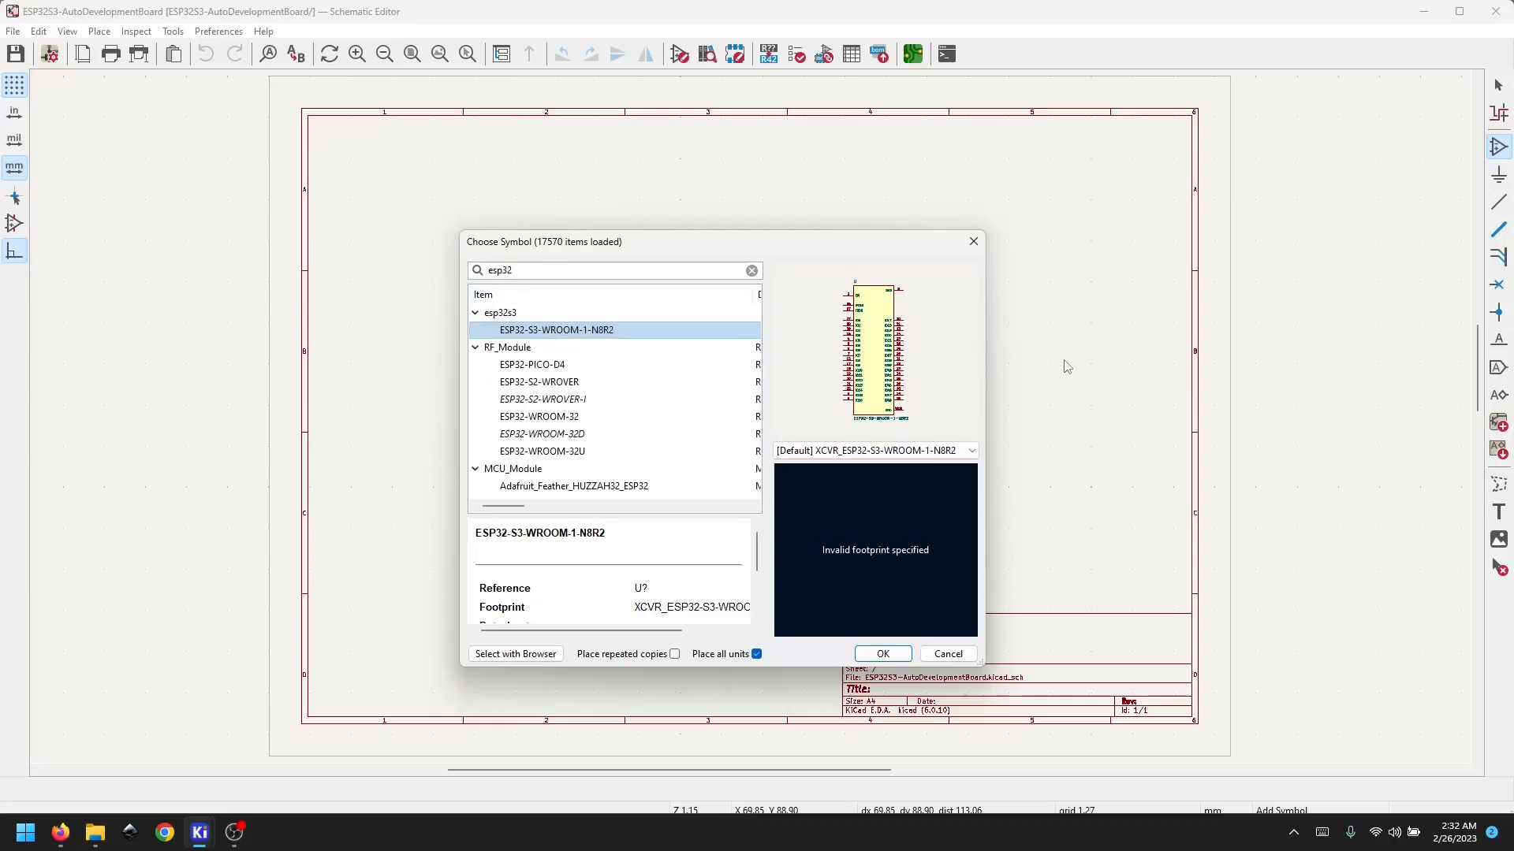
left_click(882, 654)
left_click(742, 400)
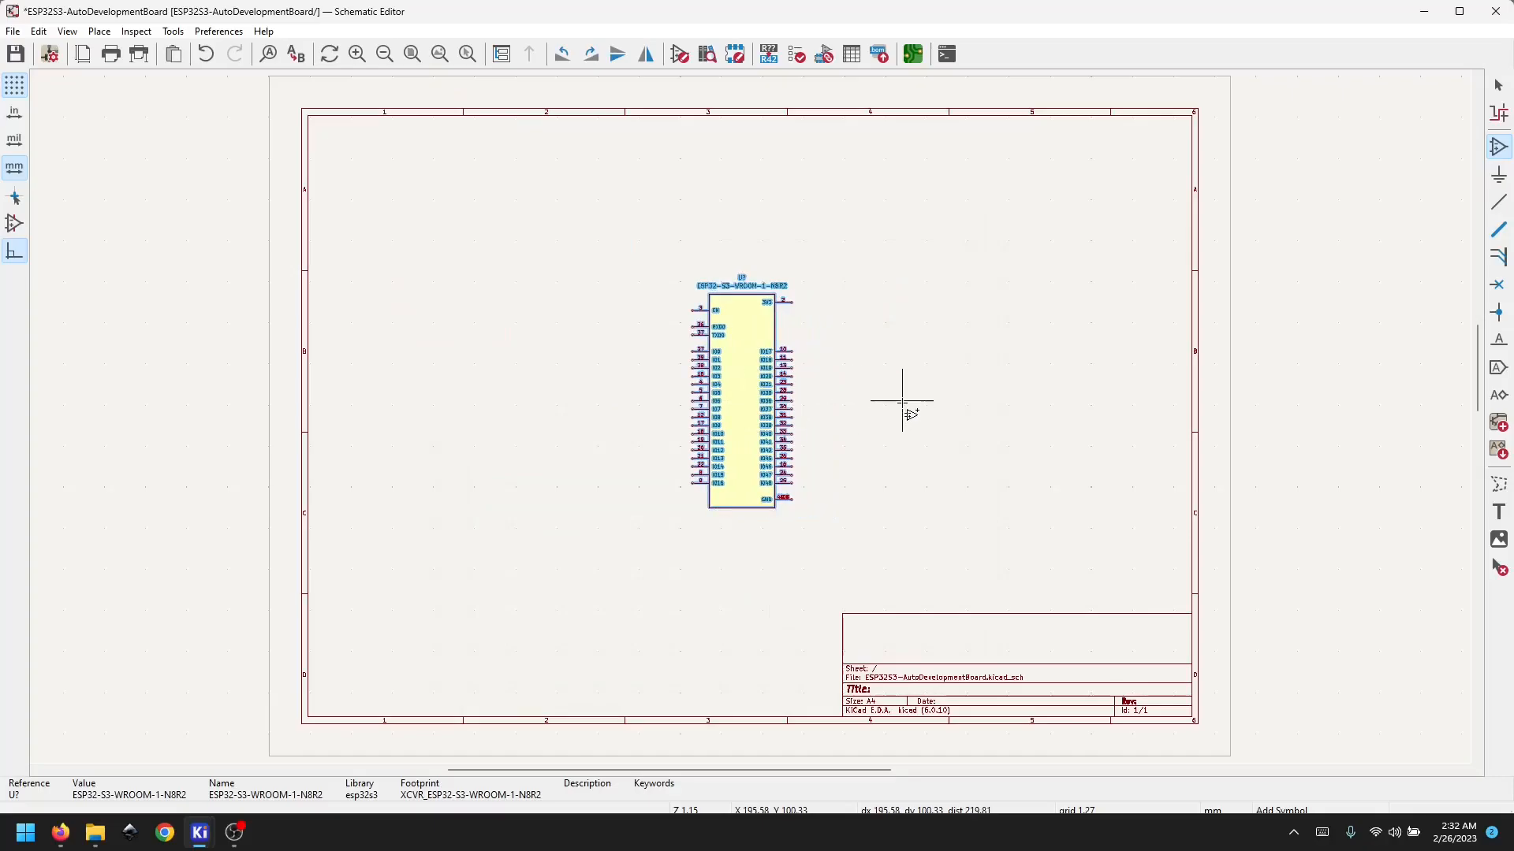
Step: Finish placing symbols, set the reference of the ESP32-S3-WROOM-1-N8R2 symbol to U1, and save the schematic
key("Escape")
scroll(753, 357, "up", 6)
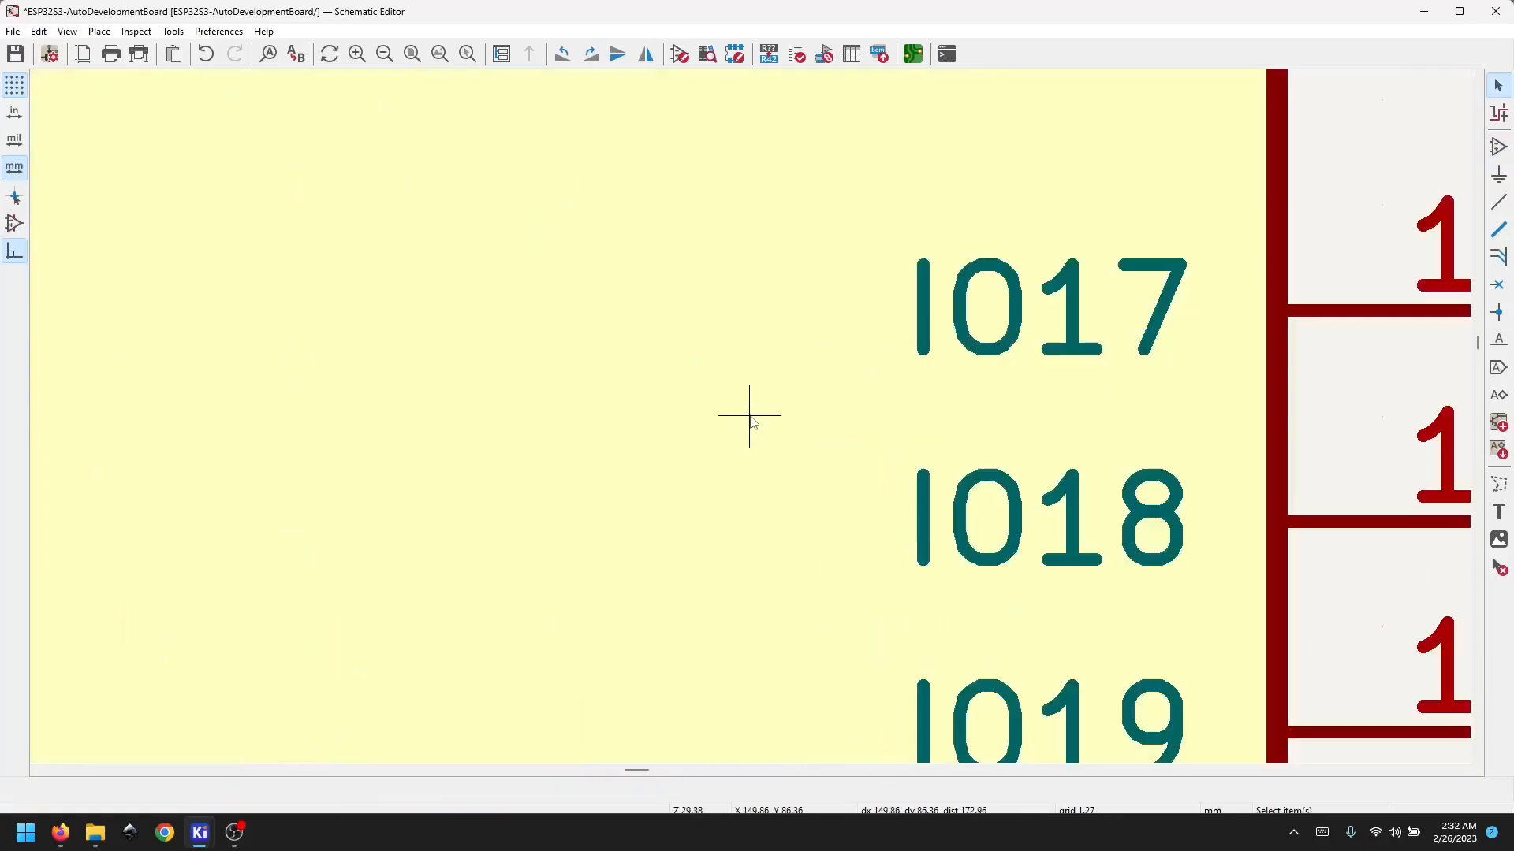
scroll(750, 417, "down", 3)
middle_click_drag(473, 337, 521, 72)
scroll(764, 527, "down", 4)
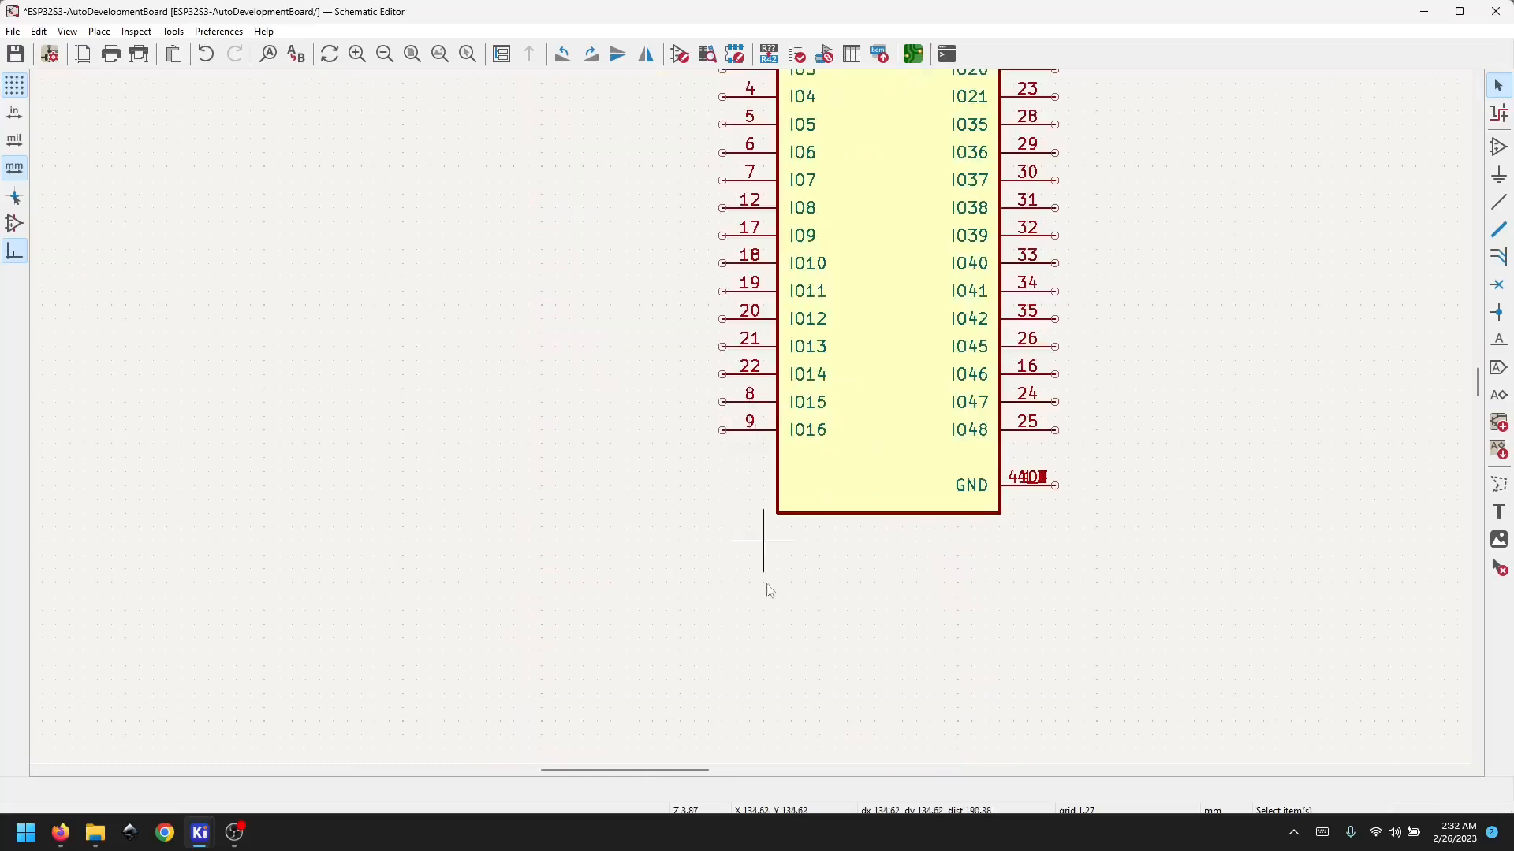
middle_click_drag(974, 282, 928, 553)
scroll(905, 253, "up", 3)
scroll(750, 399, "down", 1)
left_click(607, 290)
double_click(613, 293)
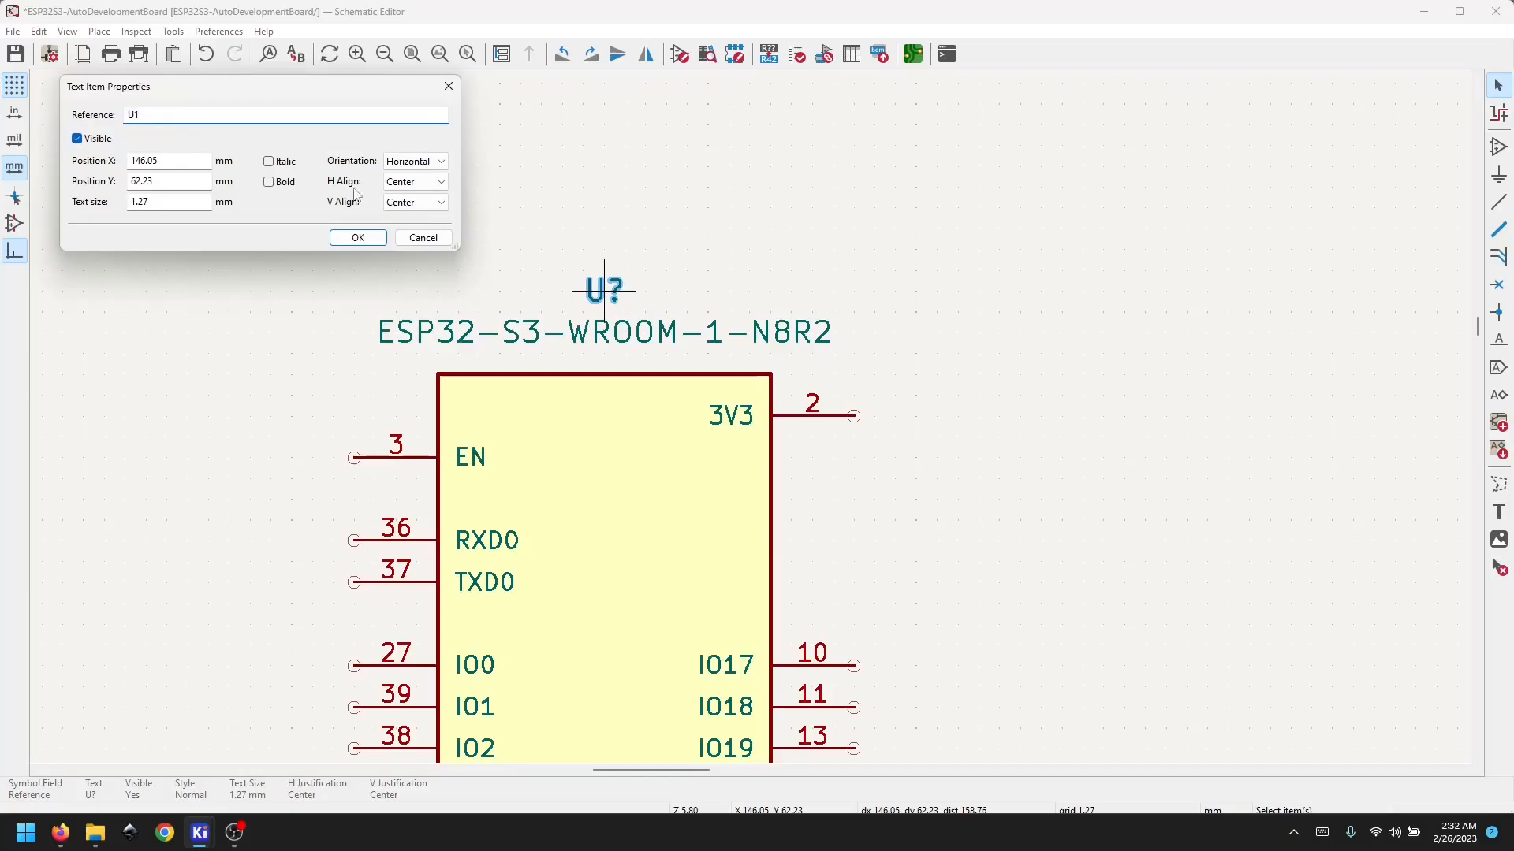
left_click(351, 239)
key("ctrl+s")
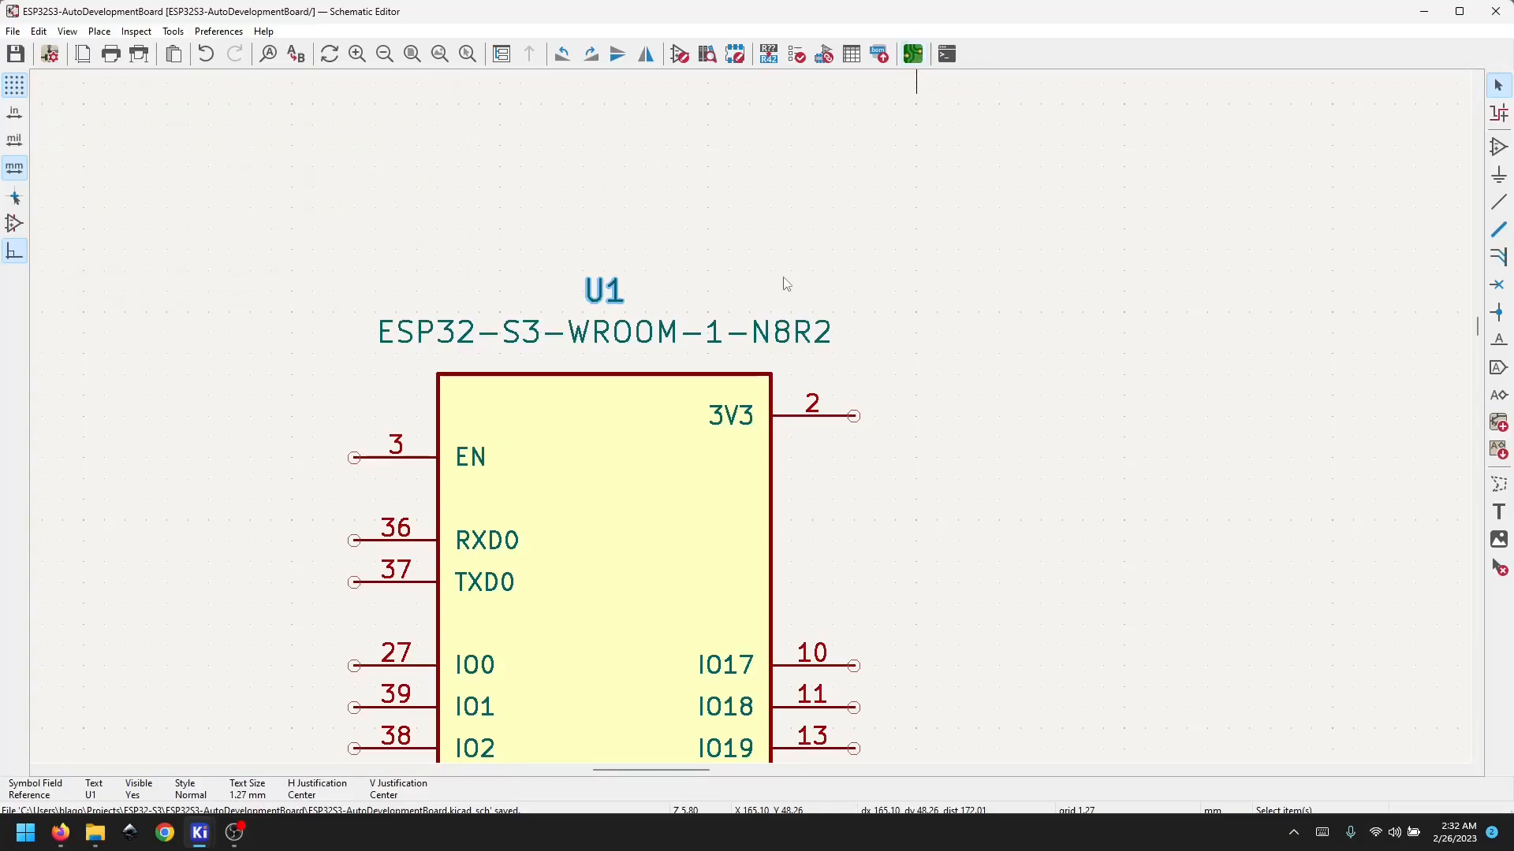
Step: Switch to the PCB Editor, check the pending changes in Update PCB from Schematic, and close it without updating
mouse_move(197, 839)
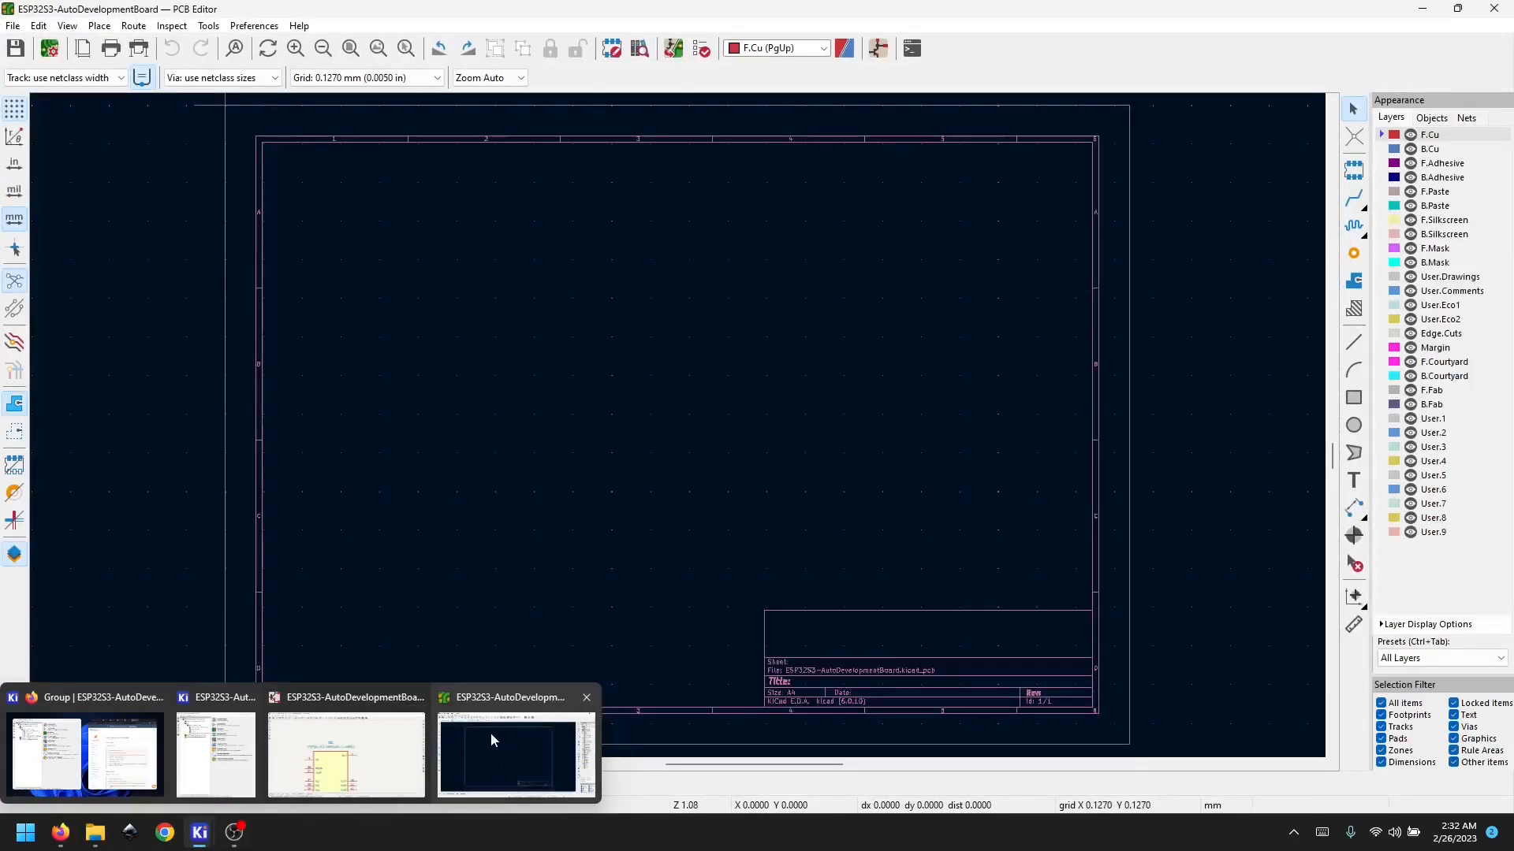
left_click(490, 735)
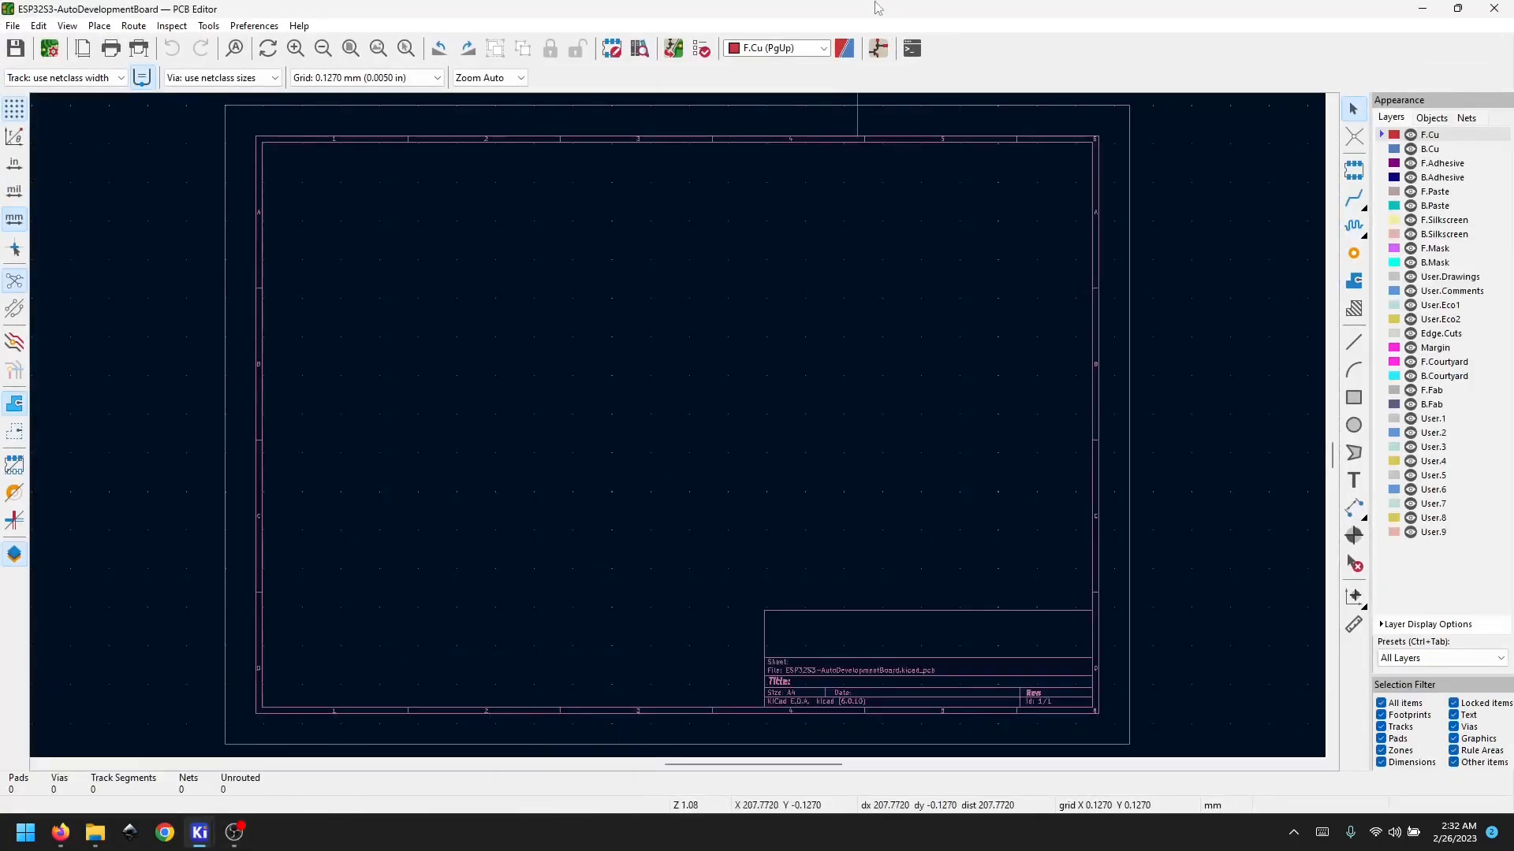
left_click(672, 49)
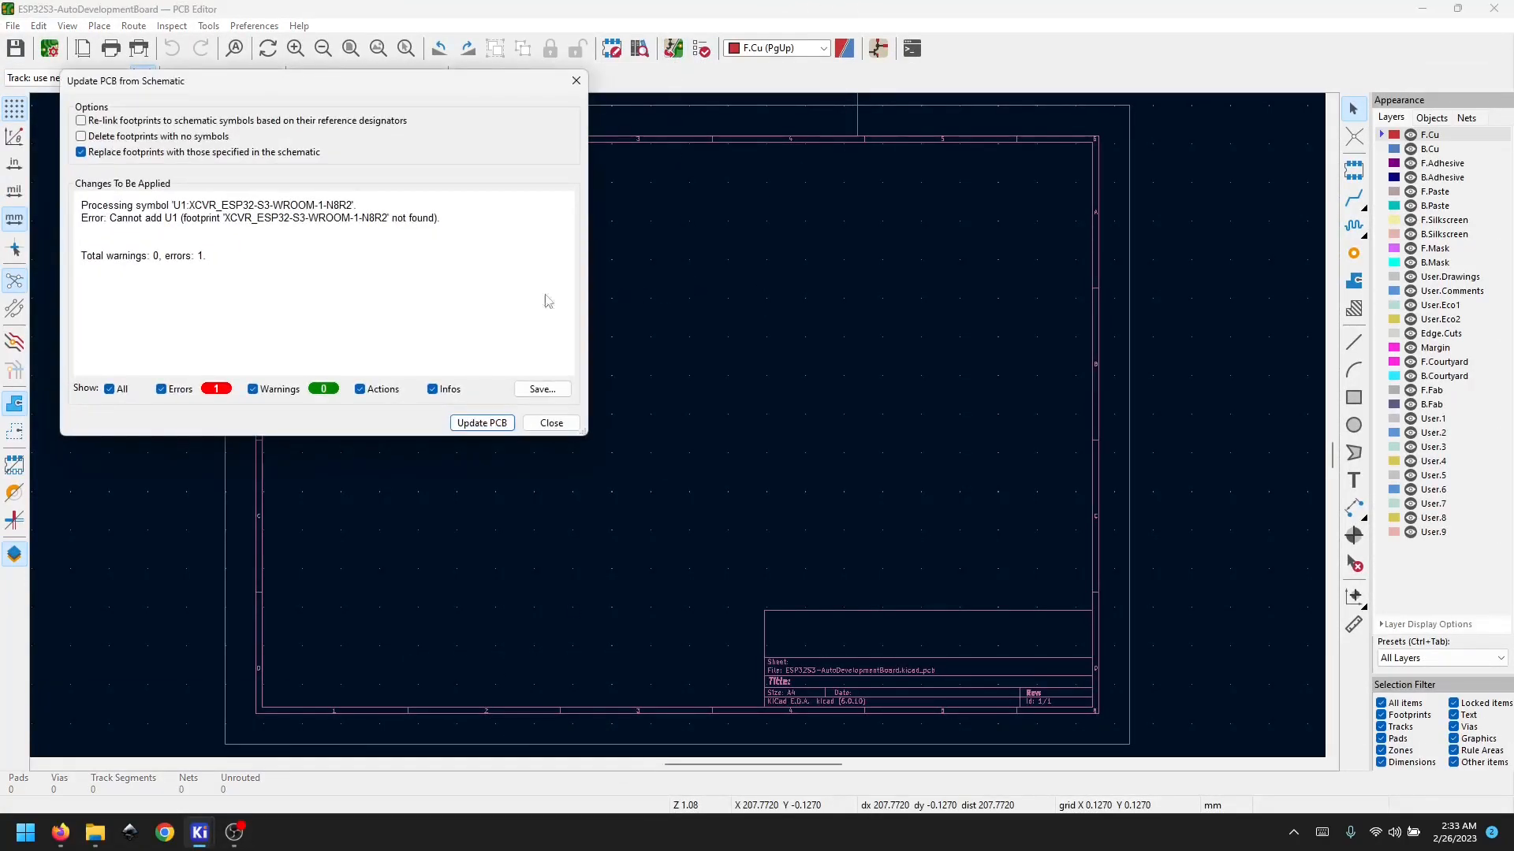
left_click_drag(116, 220, 441, 220)
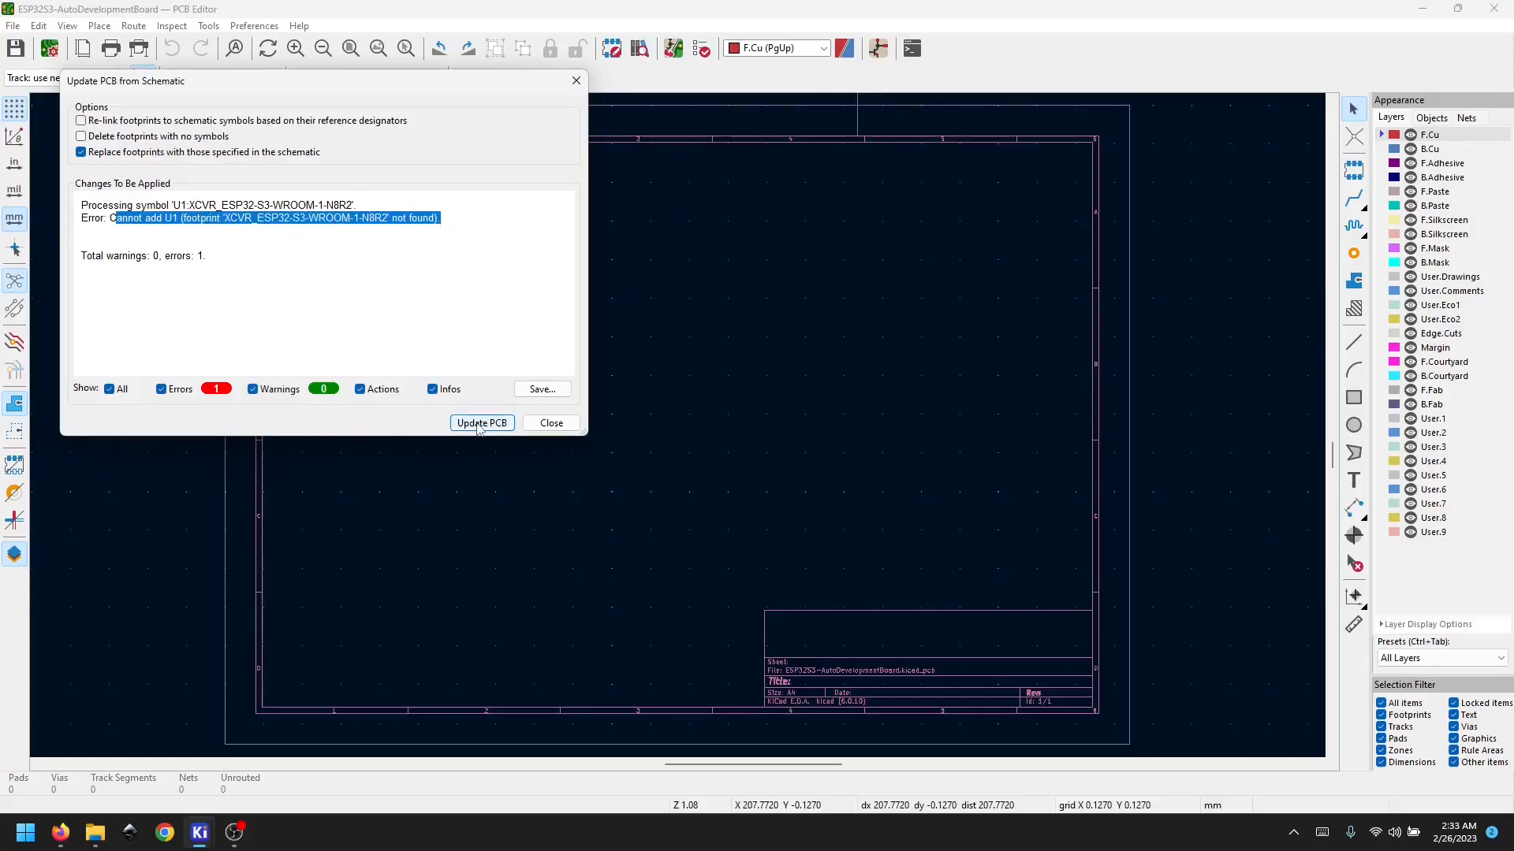
left_click(145, 255)
left_click(547, 426)
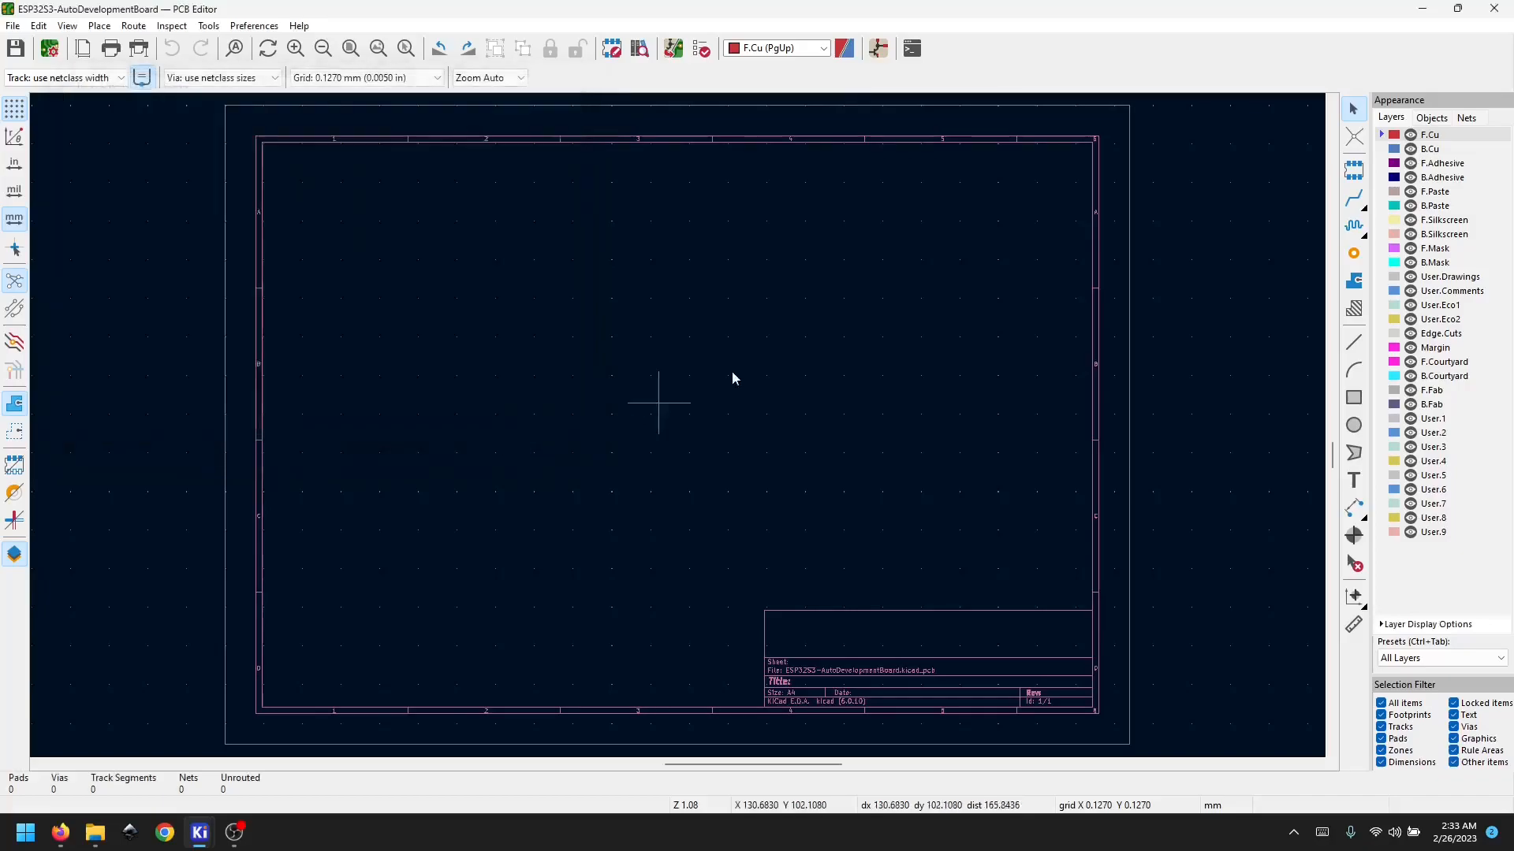
left_click(1419, 10)
scroll(523, 332, "down", 3)
double_click(805, 414)
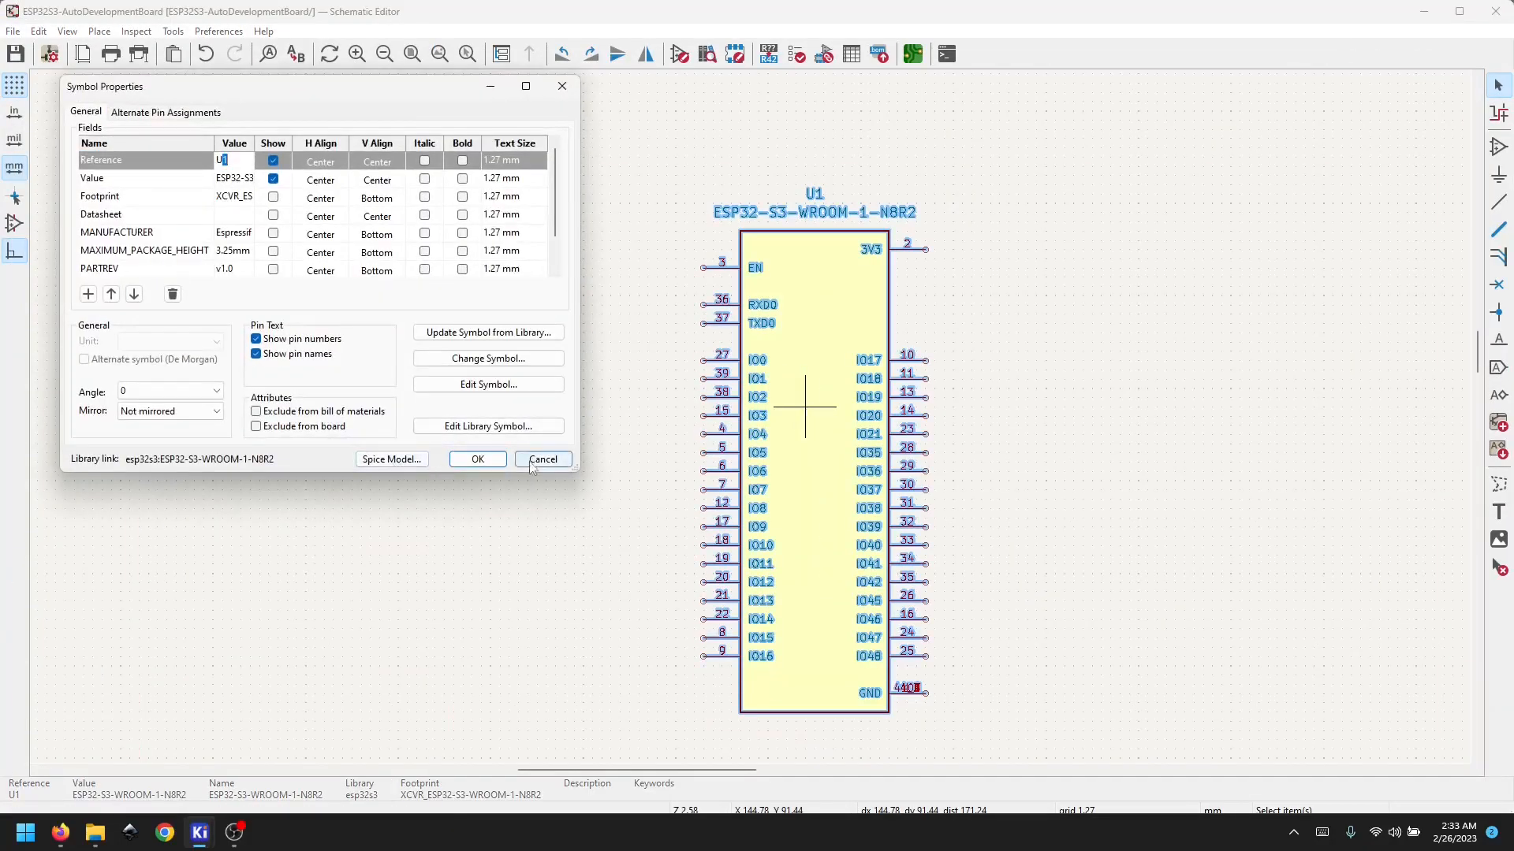
left_click(530, 459)
Step: From the project manager window, add a project-specific footprint library entry with the nickname esp32s3
mouse_move(168, 817)
left_click(85, 755)
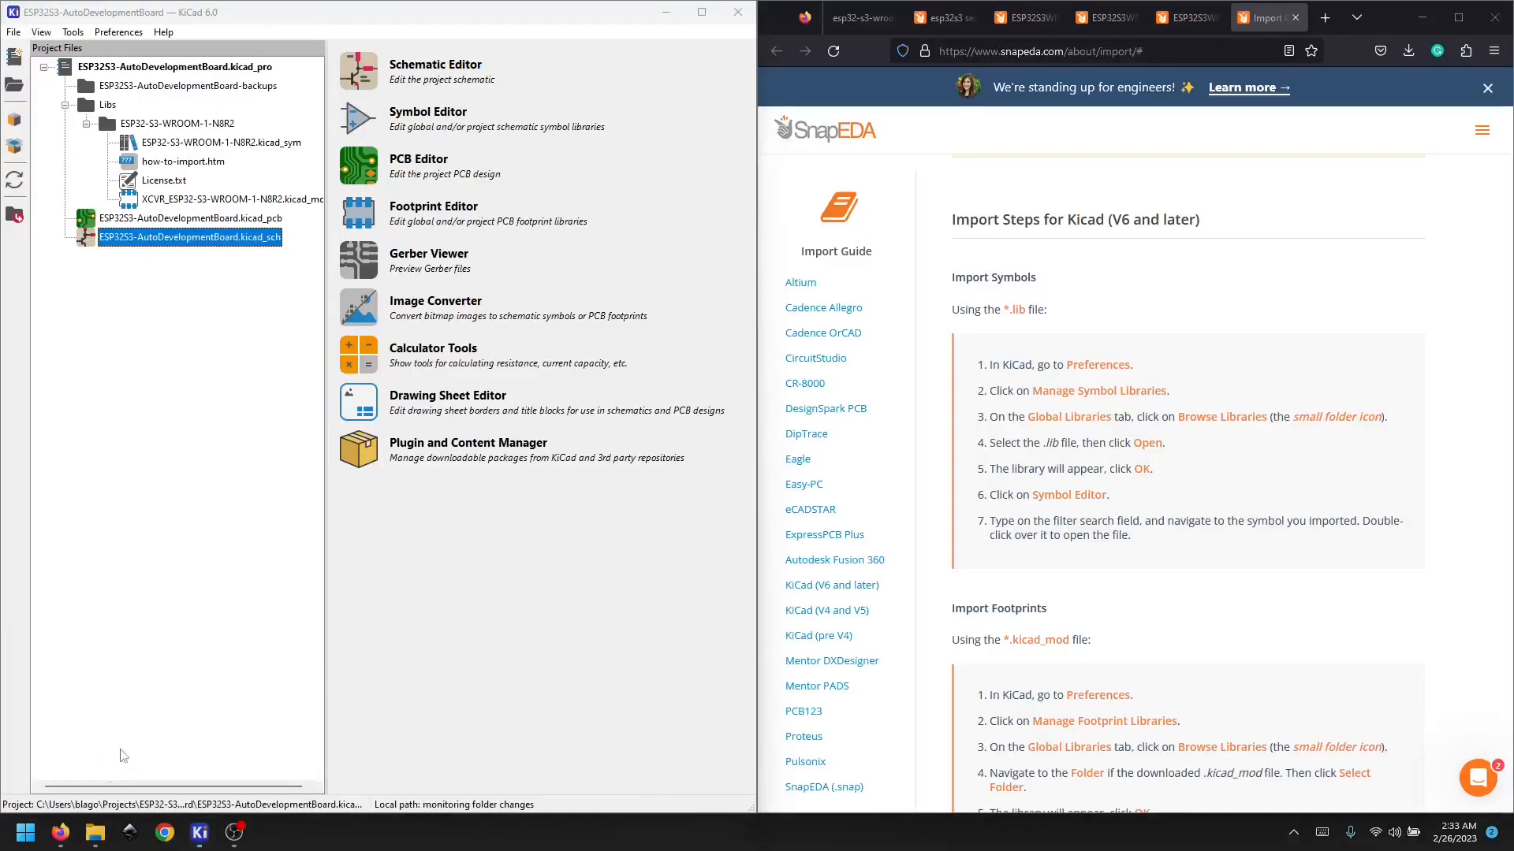
left_click(111, 32)
left_click(162, 99)
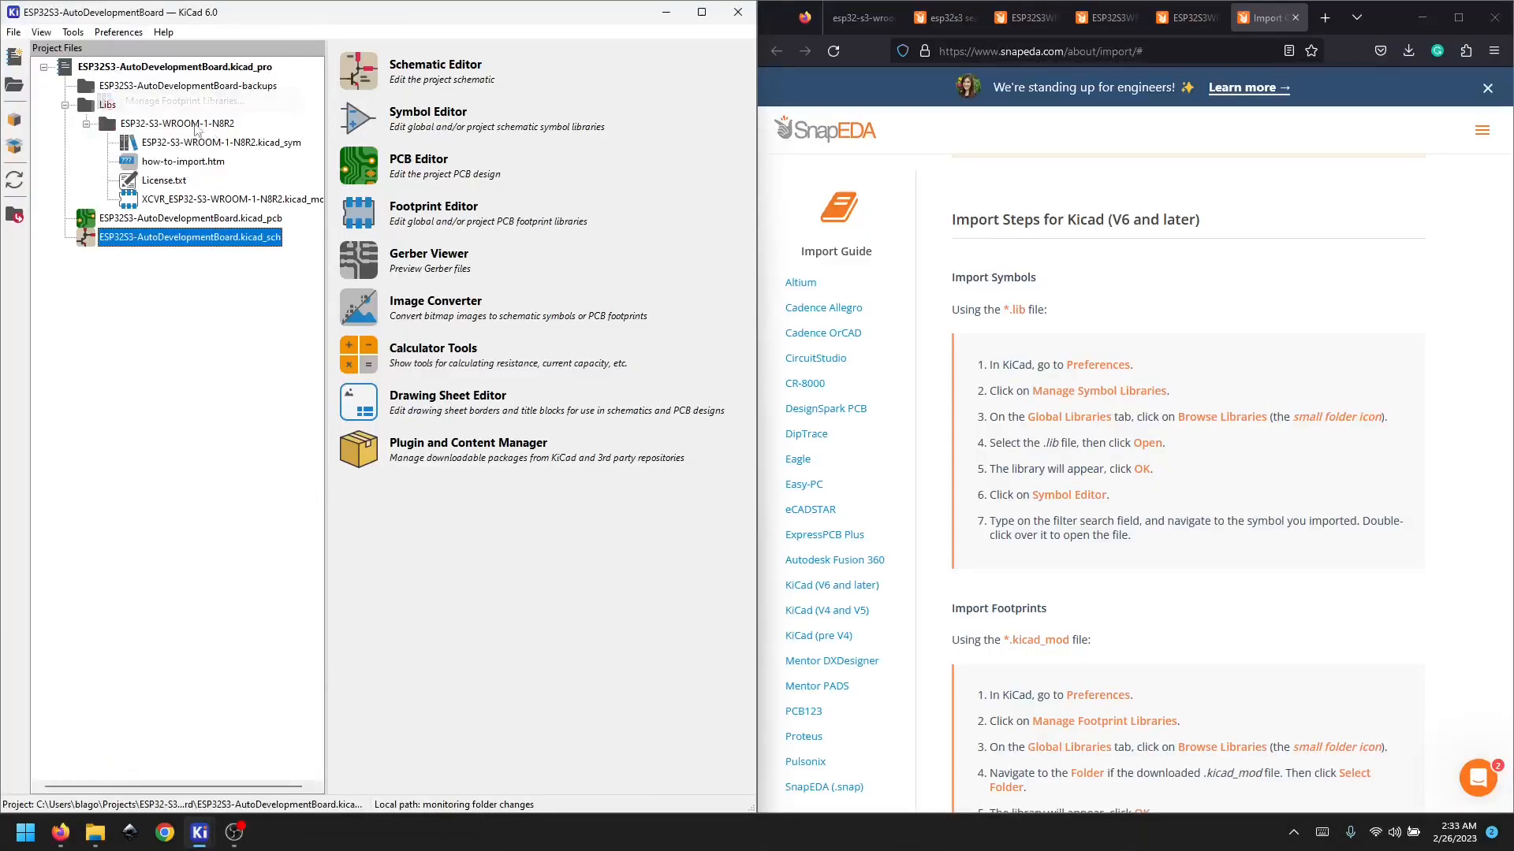
left_click(166, 134)
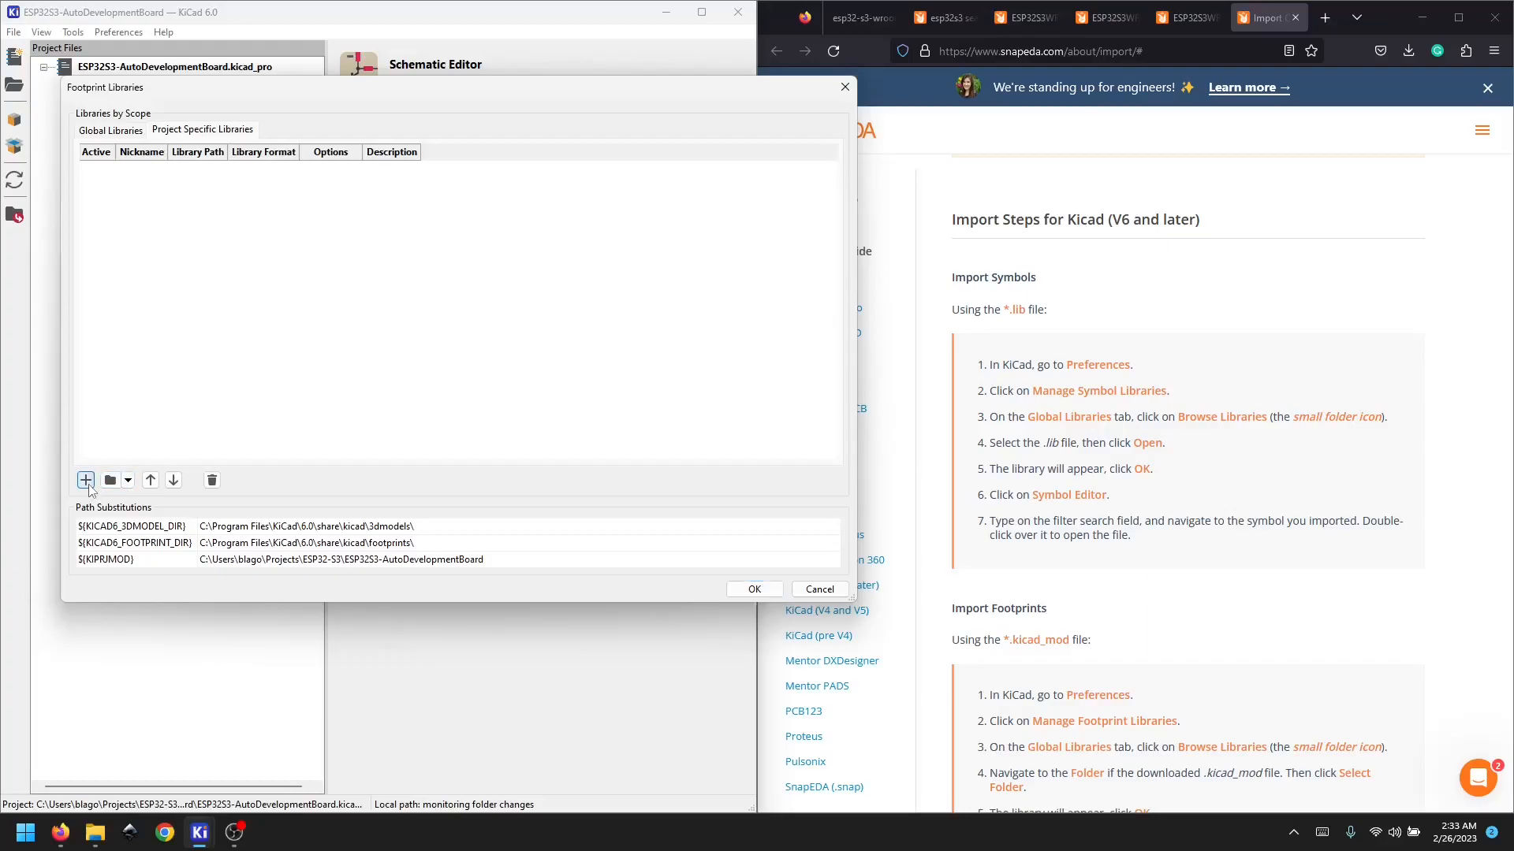
left_click(86, 480)
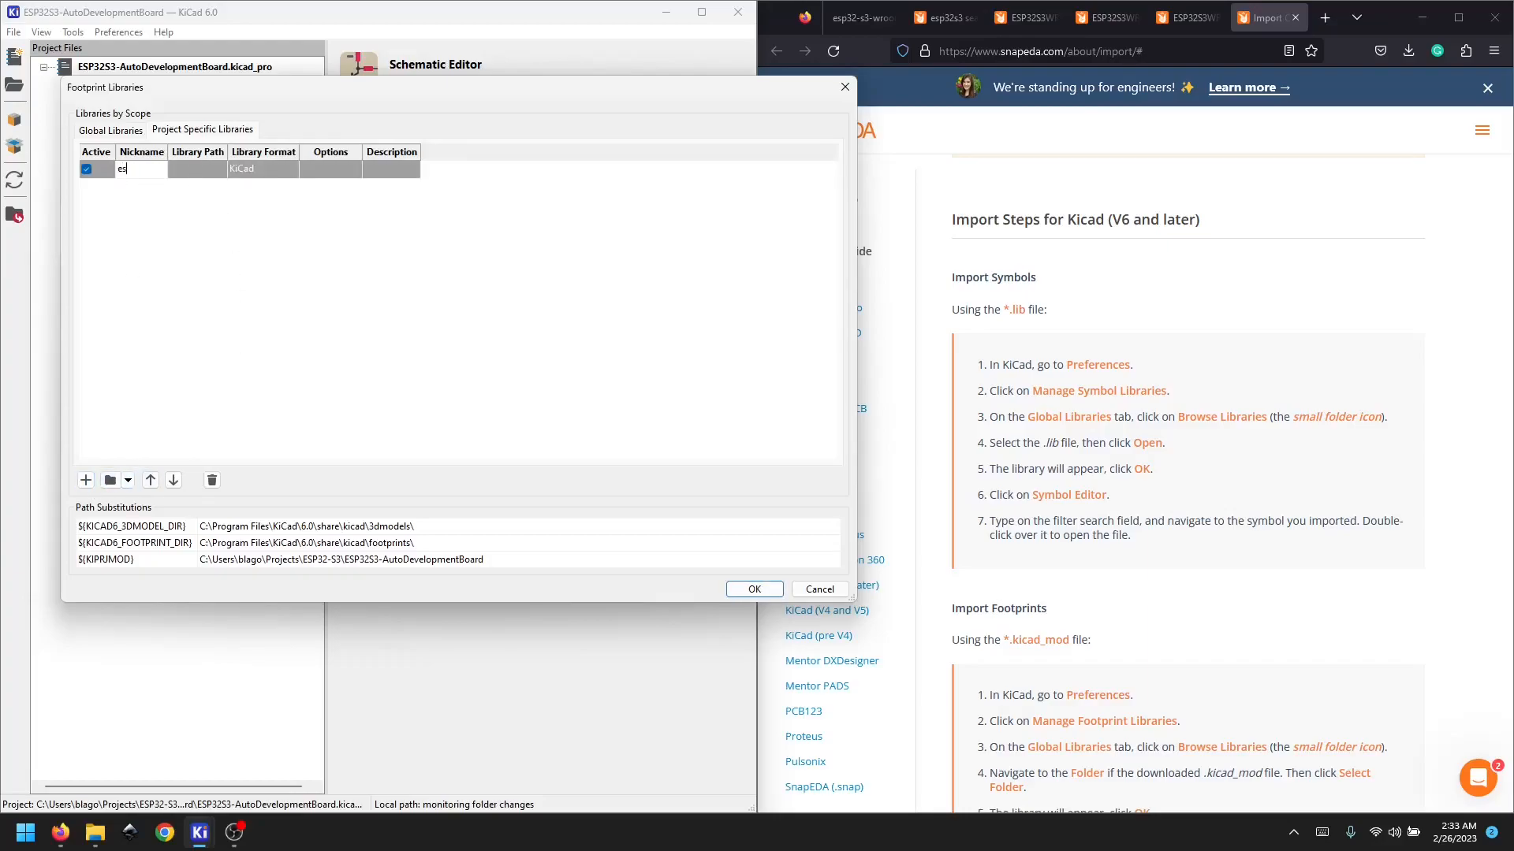
Step: Copy the ${KIPRJMOD} path substitution and paste it as the library path of the esp32s3 footprint library
left_click(190, 176)
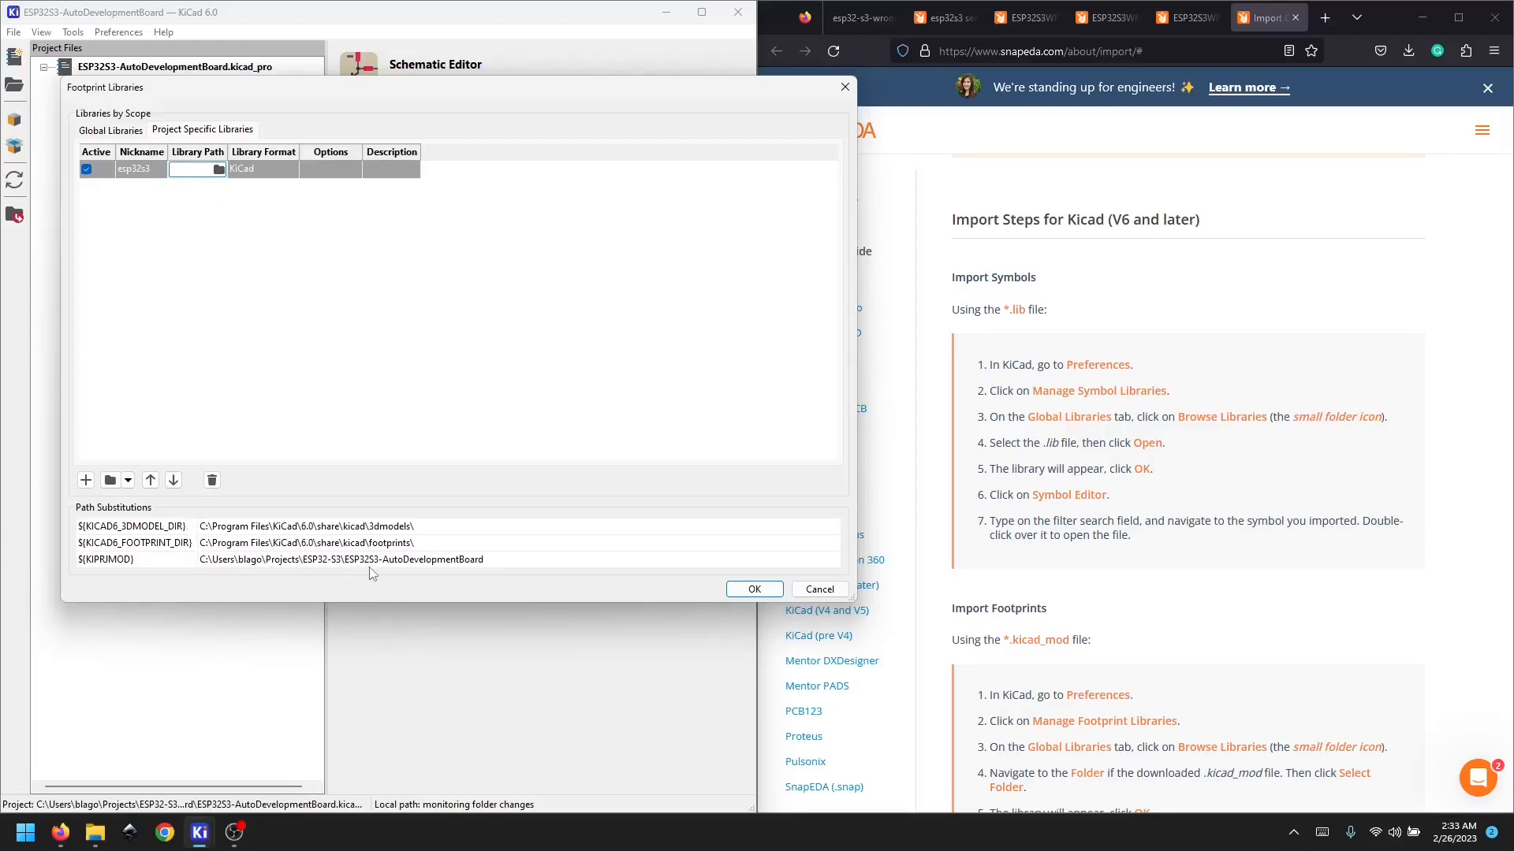
left_click(114, 560)
right_click(133, 565)
left_click(160, 601)
right_click(180, 180)
left_click(95, 245)
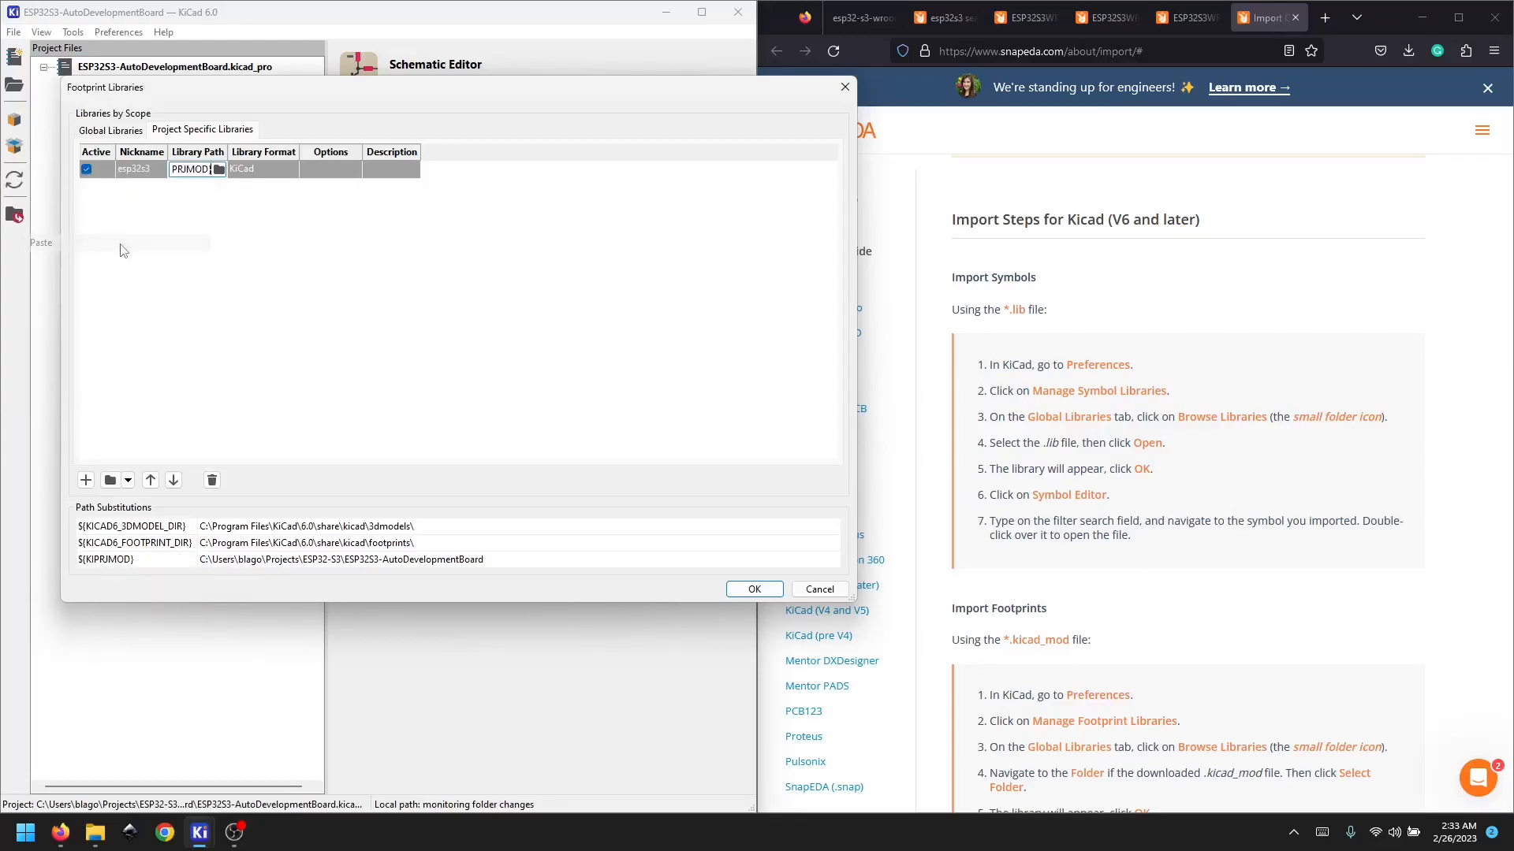
Step: Browse for the esp32s3 footprint library path and open the project's Libs\ESP32-S3-WROOM-1-N8R2 folder
left_click(219, 169)
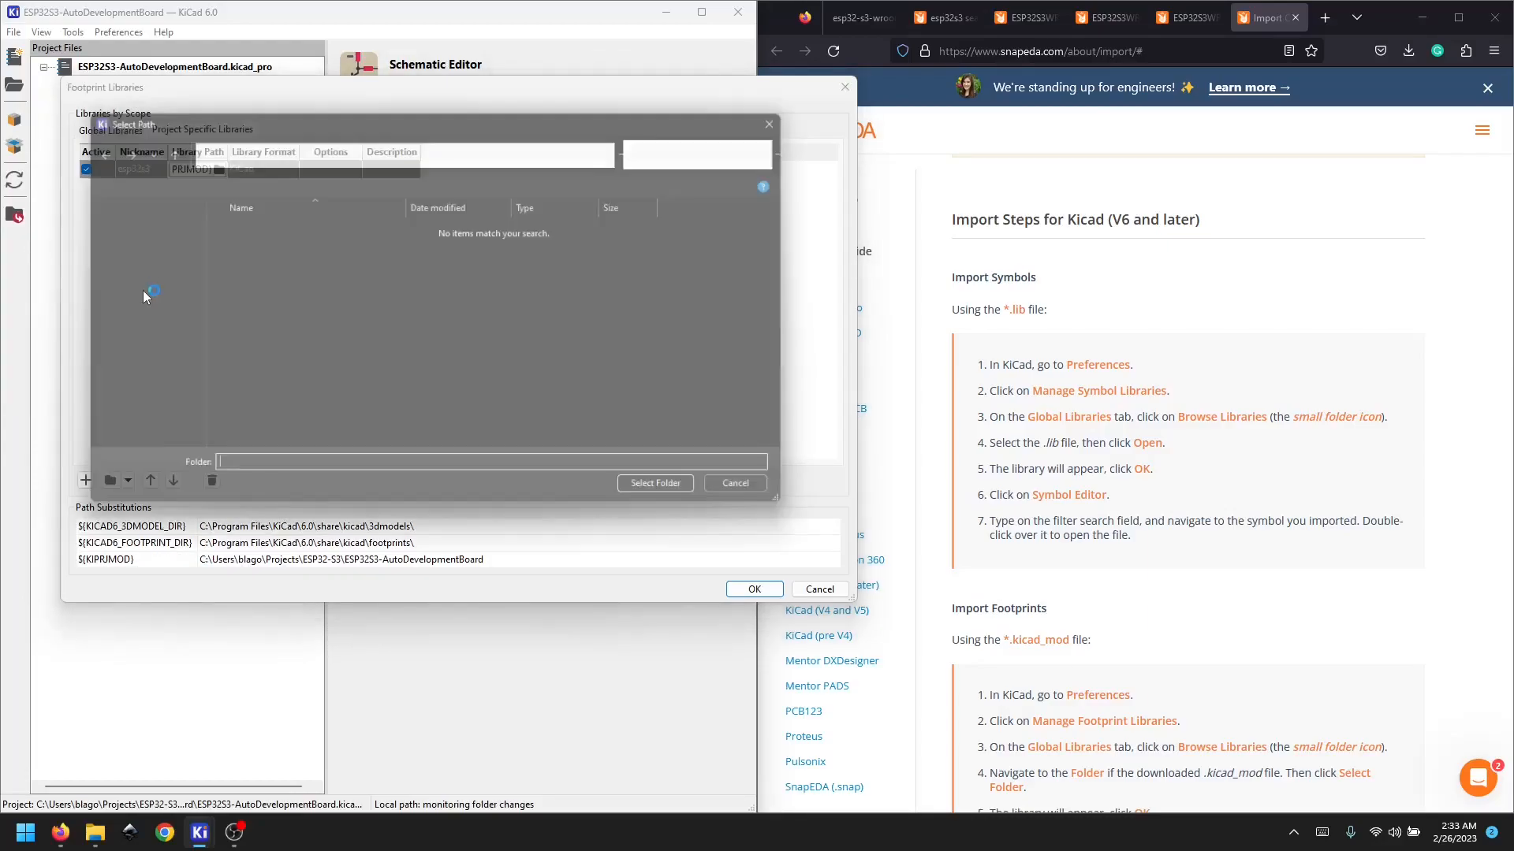
left_click(471, 155)
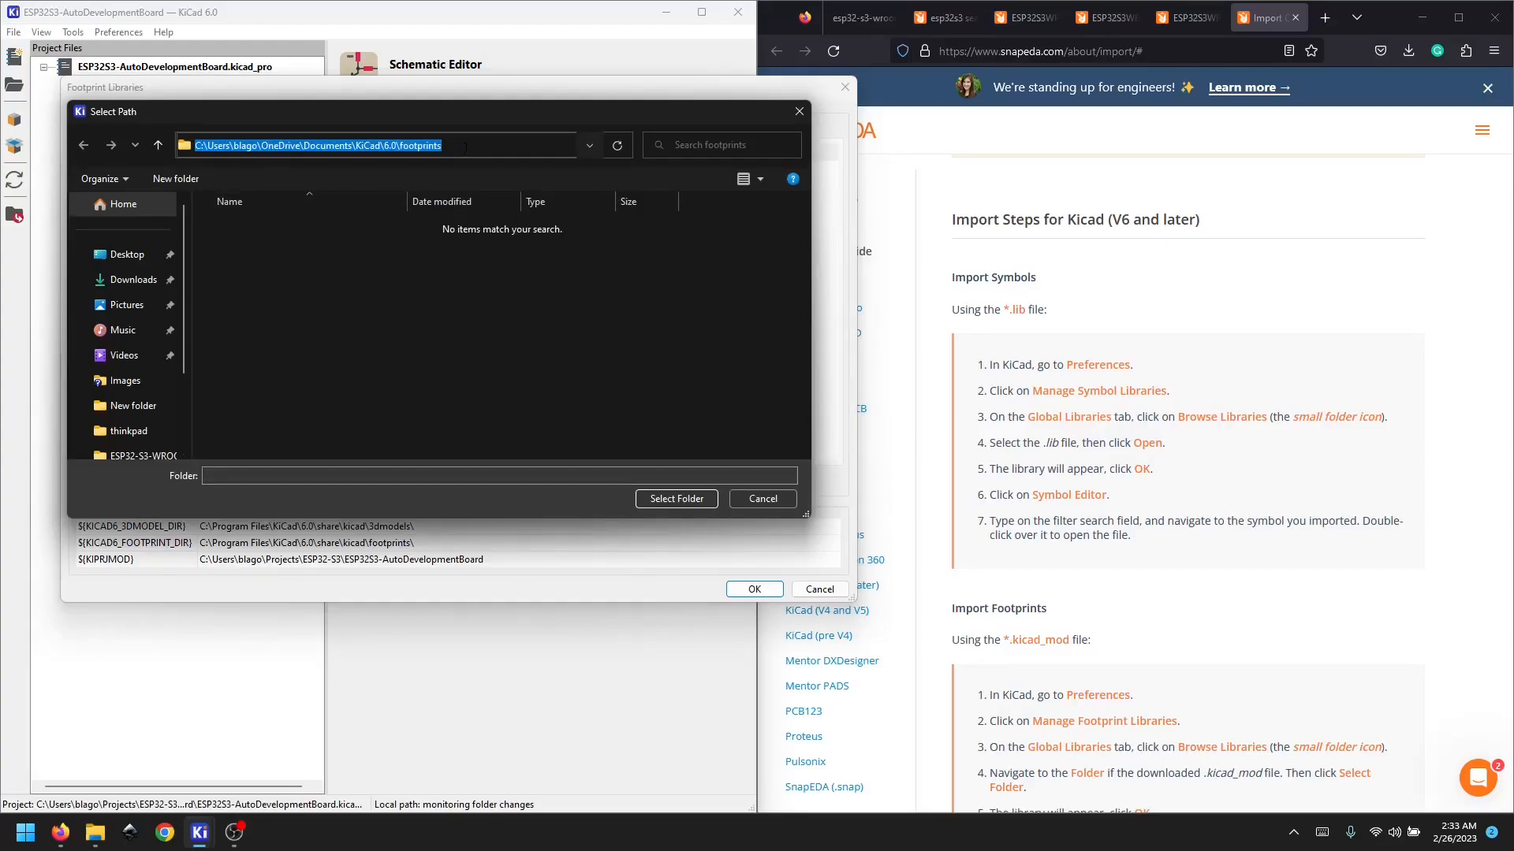
key("ctrl+v")
key("ctrl+a")
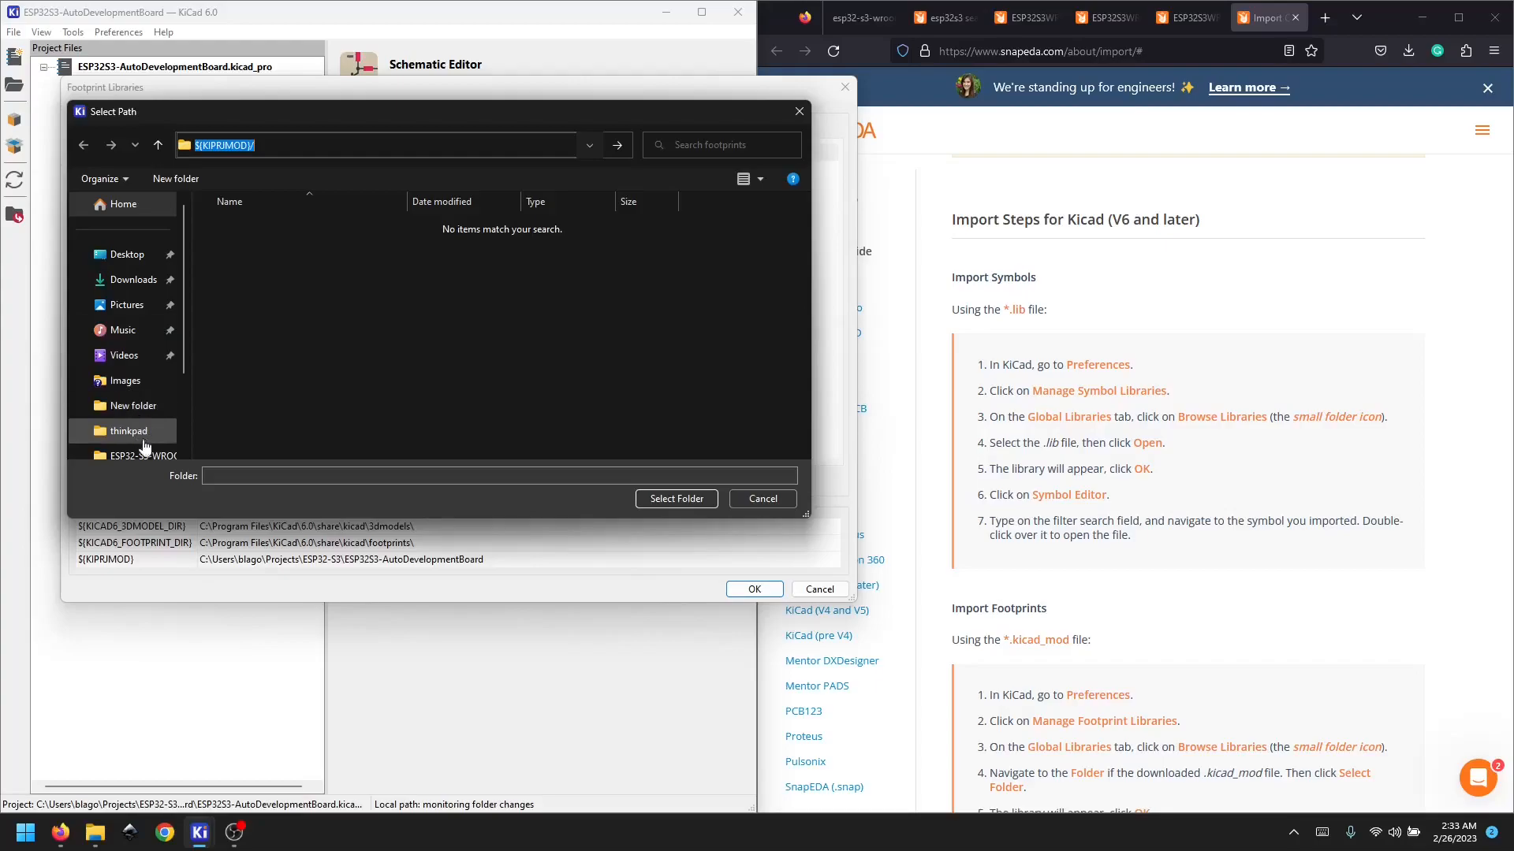
left_click(142, 456)
left_click(853, 415)
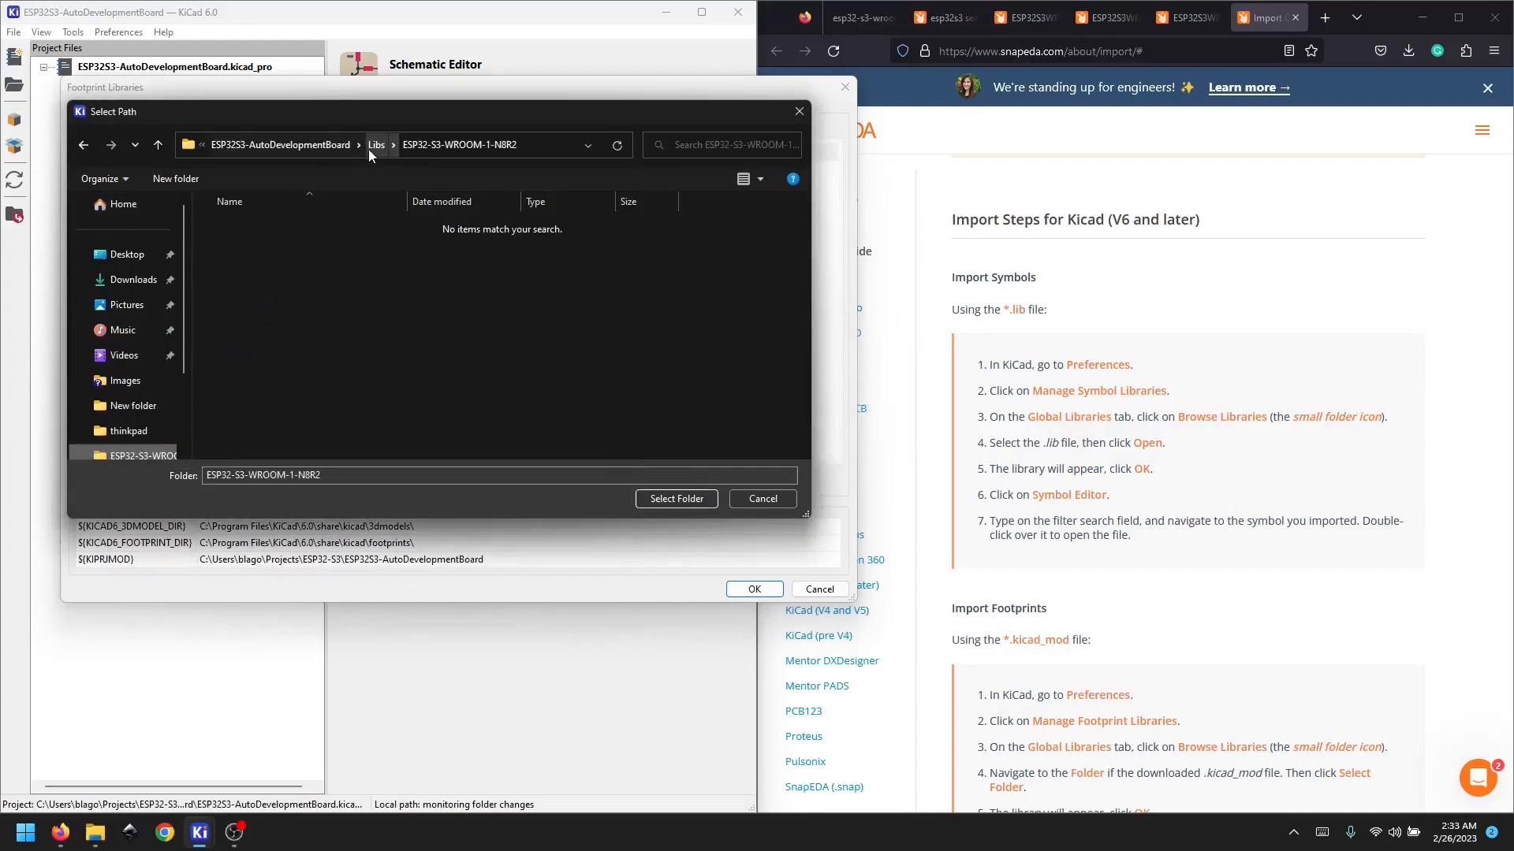
left_click(376, 148)
double_click(285, 231)
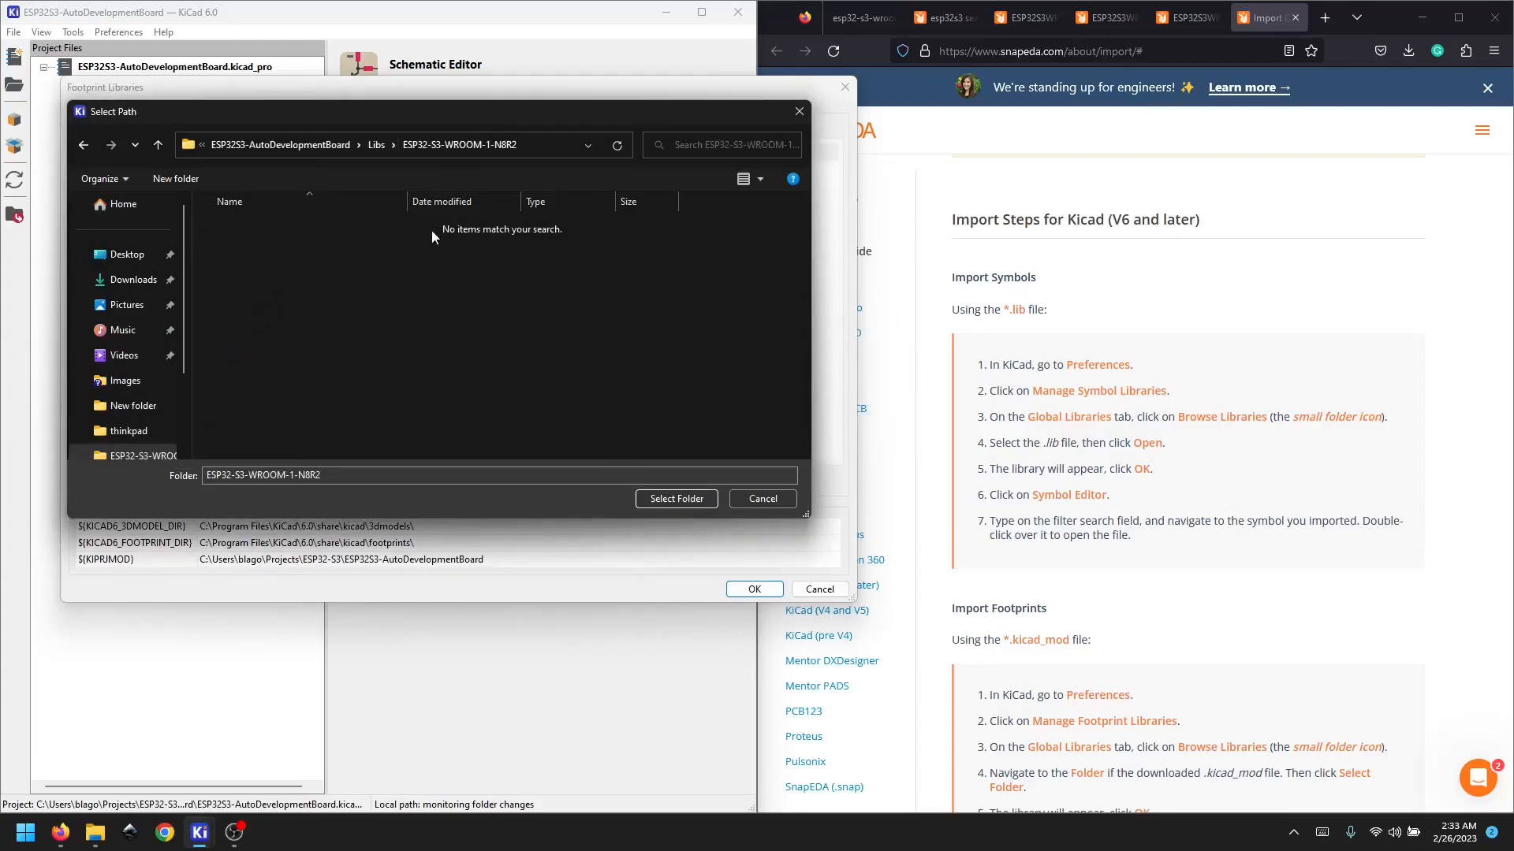
Step: Select the ESP32-S3-WROOM-1-N8R2 folder as the esp32s3 library path, widen the path column, and accept the footprint library table
left_click(523, 140)
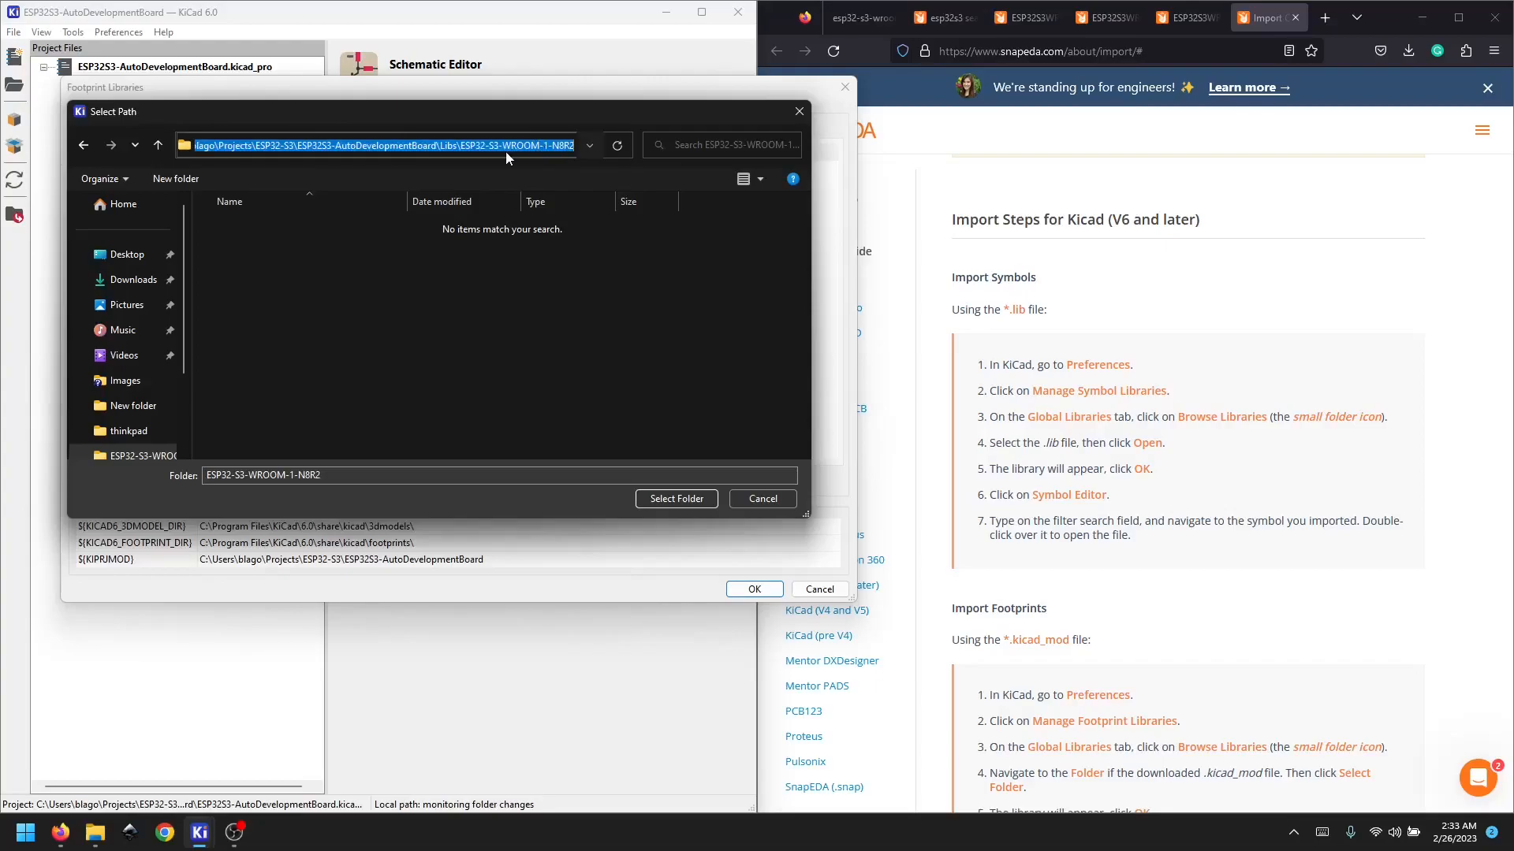
left_click(482, 145)
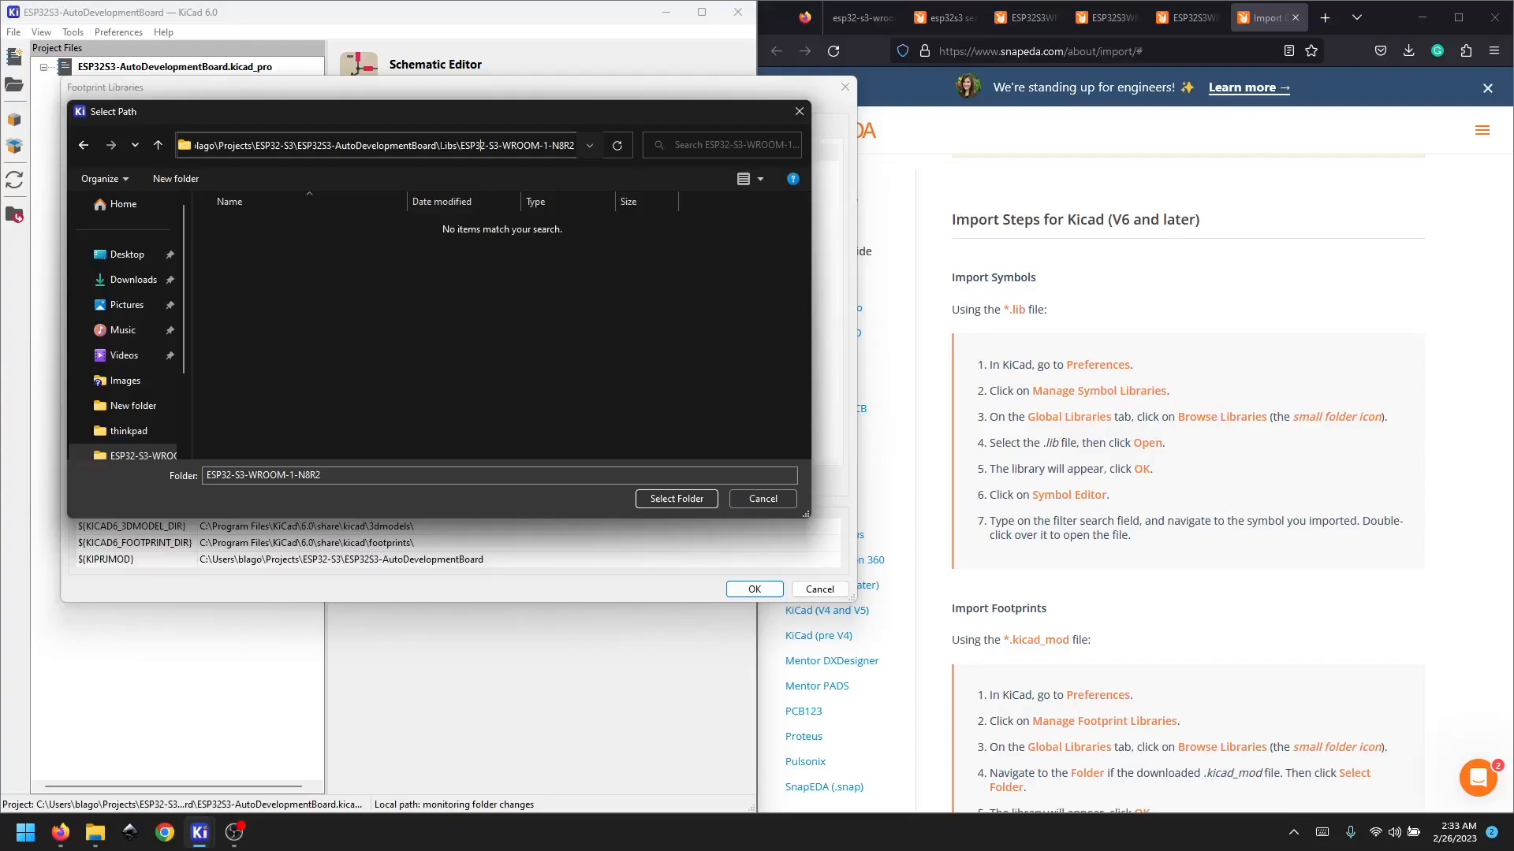
left_click_drag(440, 146, 573, 148)
left_click(514, 324)
left_click(526, 145)
left_click(675, 498)
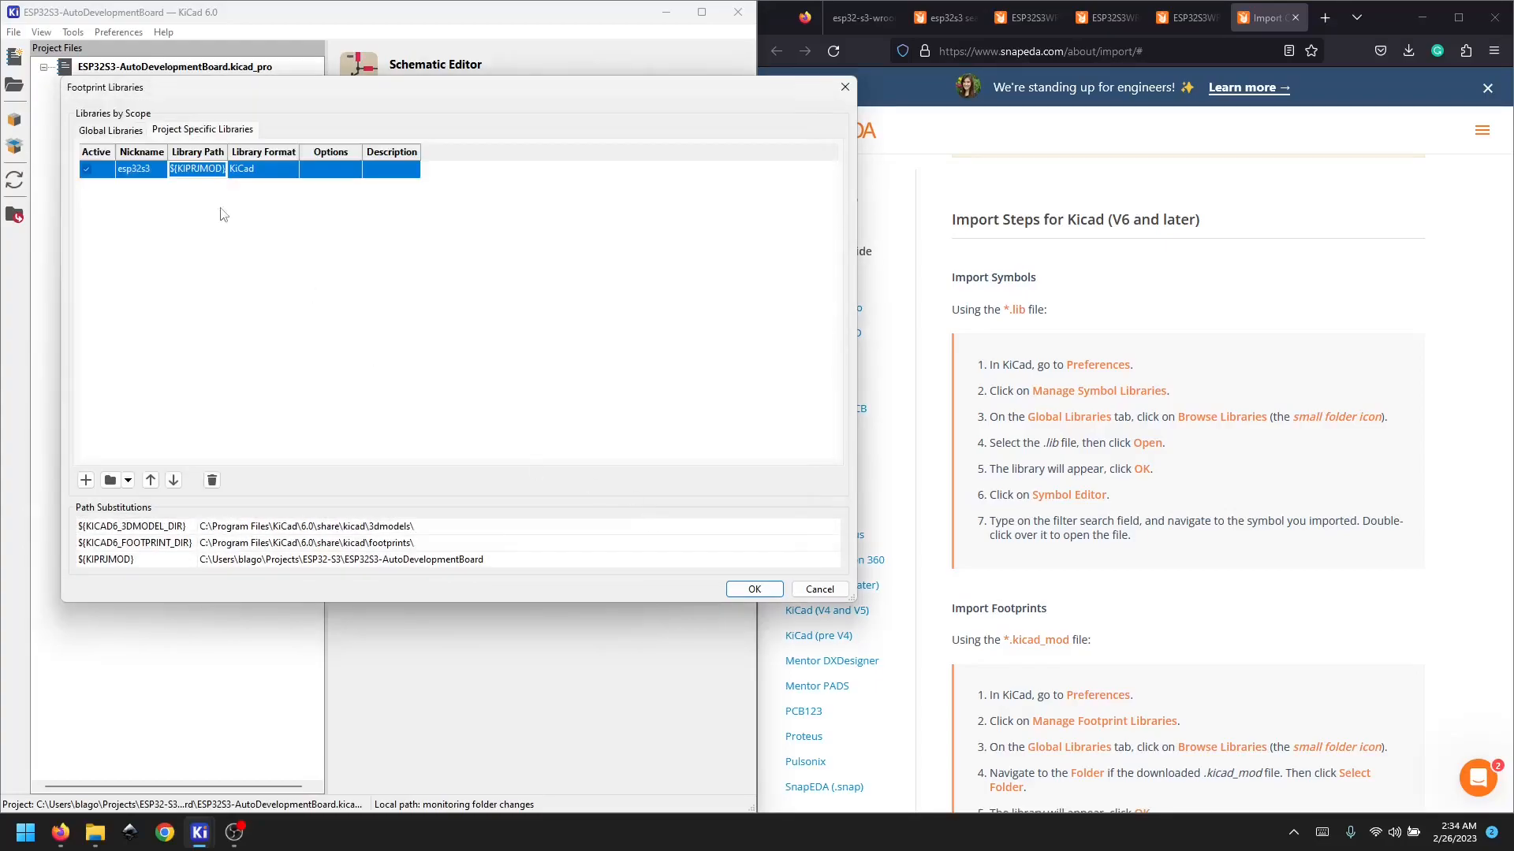
left_click_drag(228, 151, 591, 158)
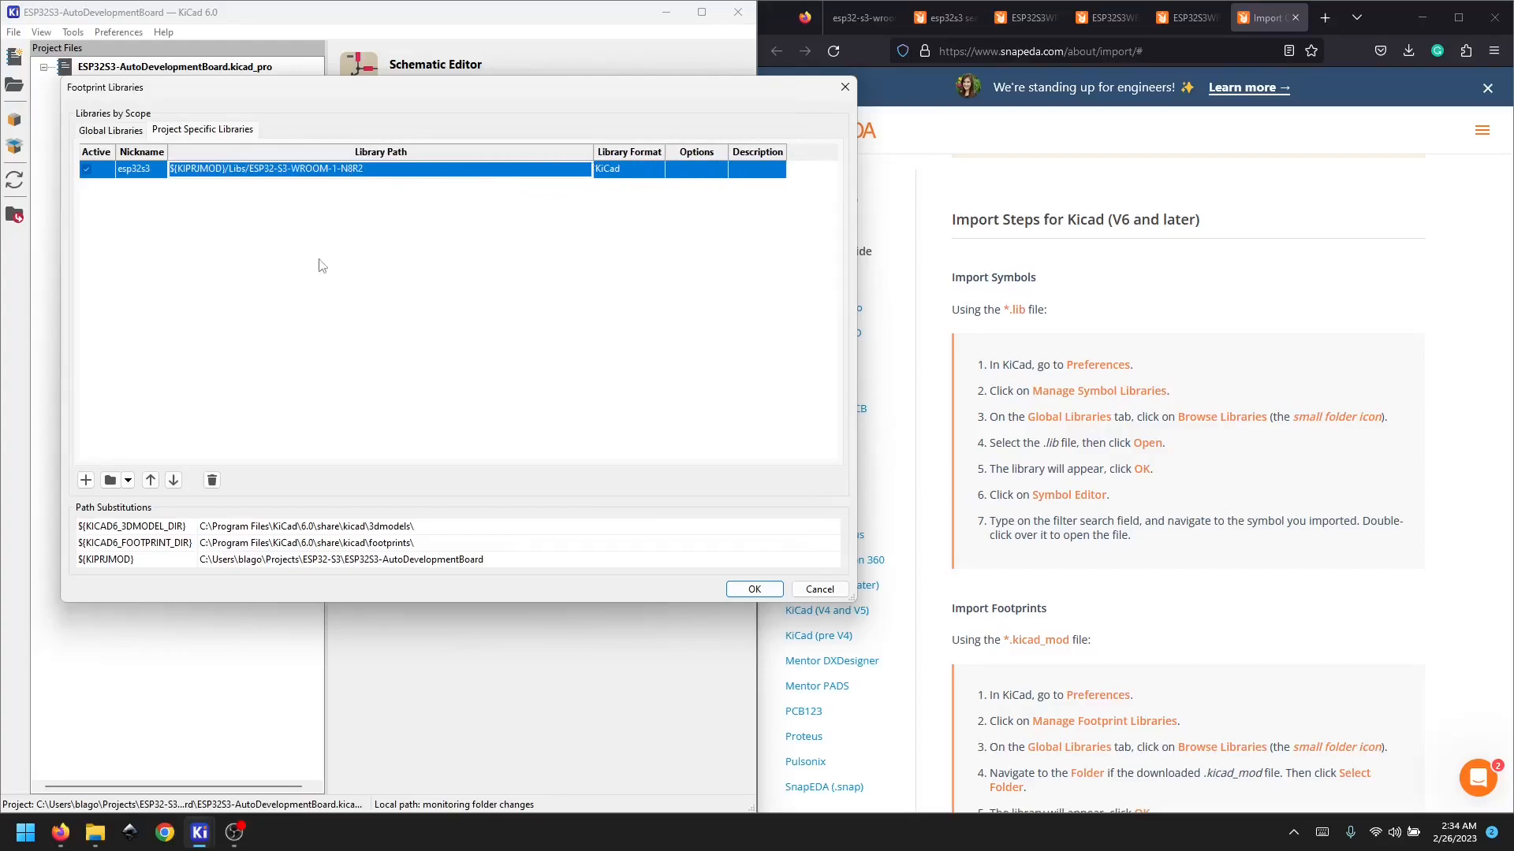
left_click(756, 591)
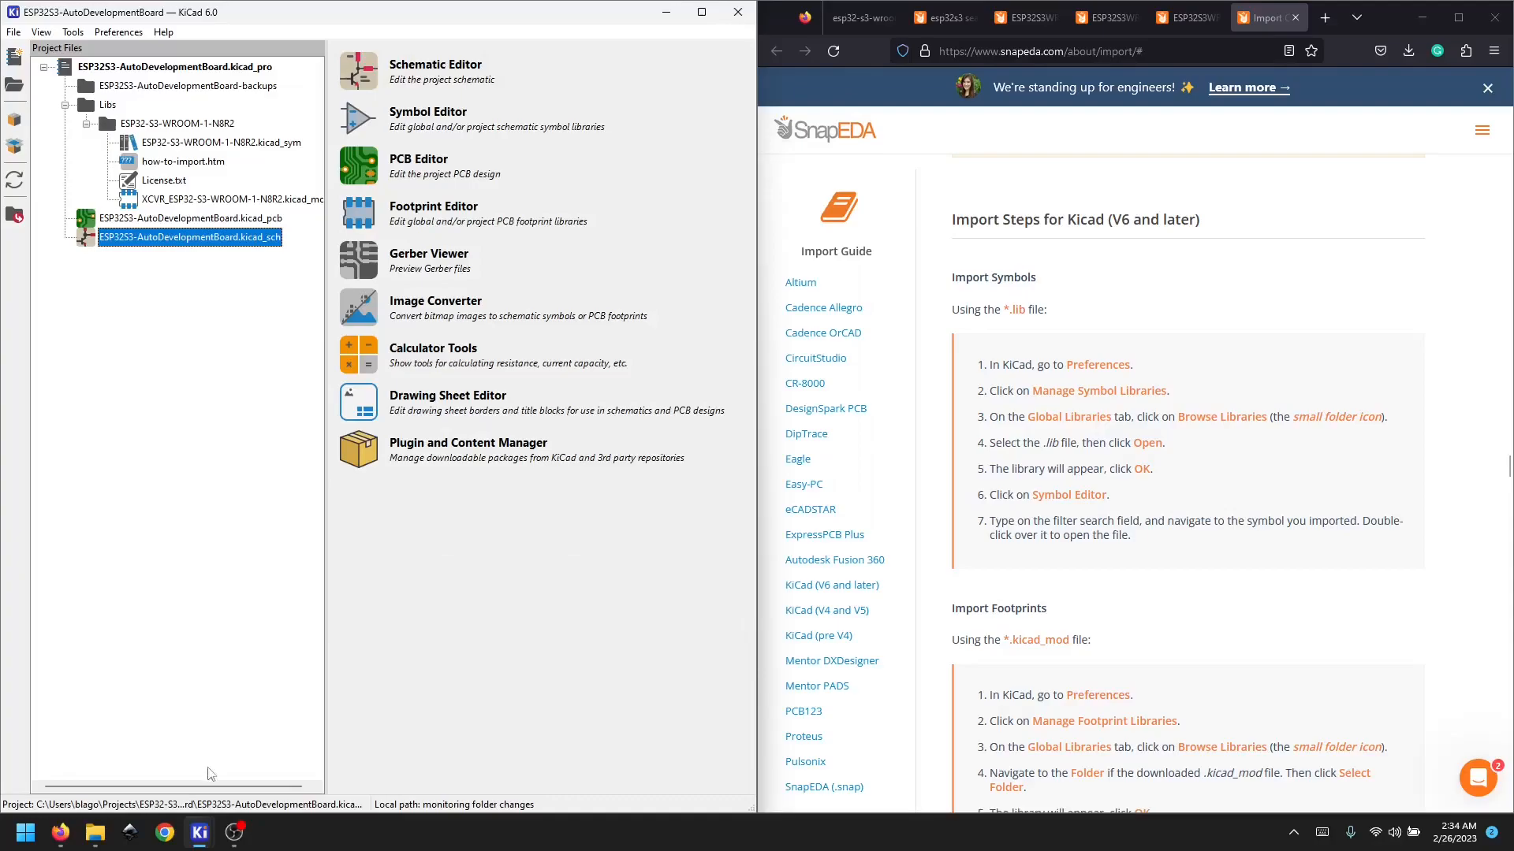
Step: Return to the Schematic Editor, open U1's symbol properties, and widen the value column to show the full Footprint entry
mouse_move(199, 832)
left_click(368, 757)
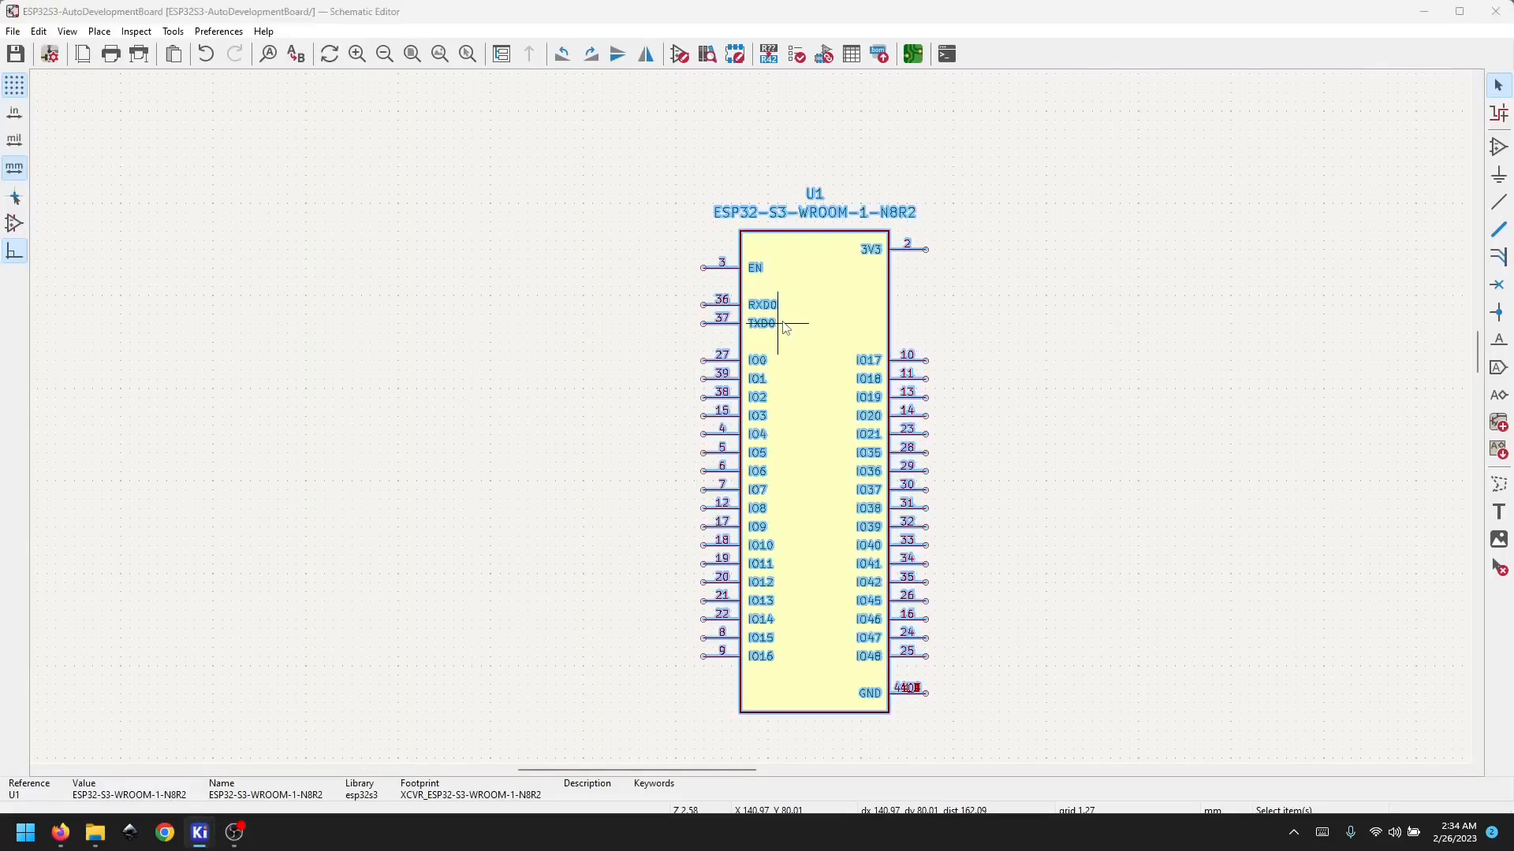
double_click(785, 325)
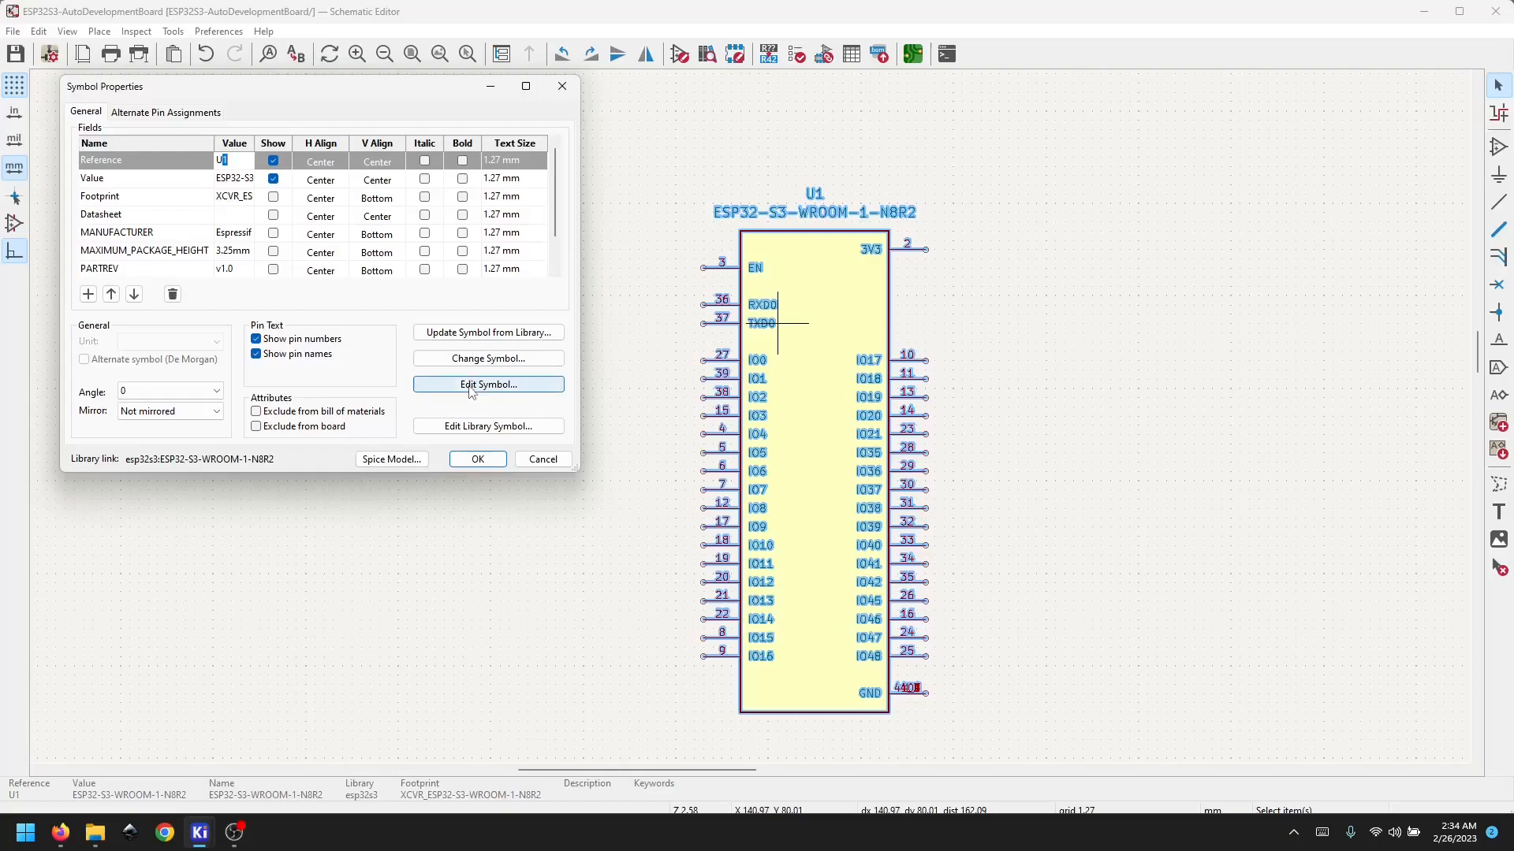
left_click(107, 198)
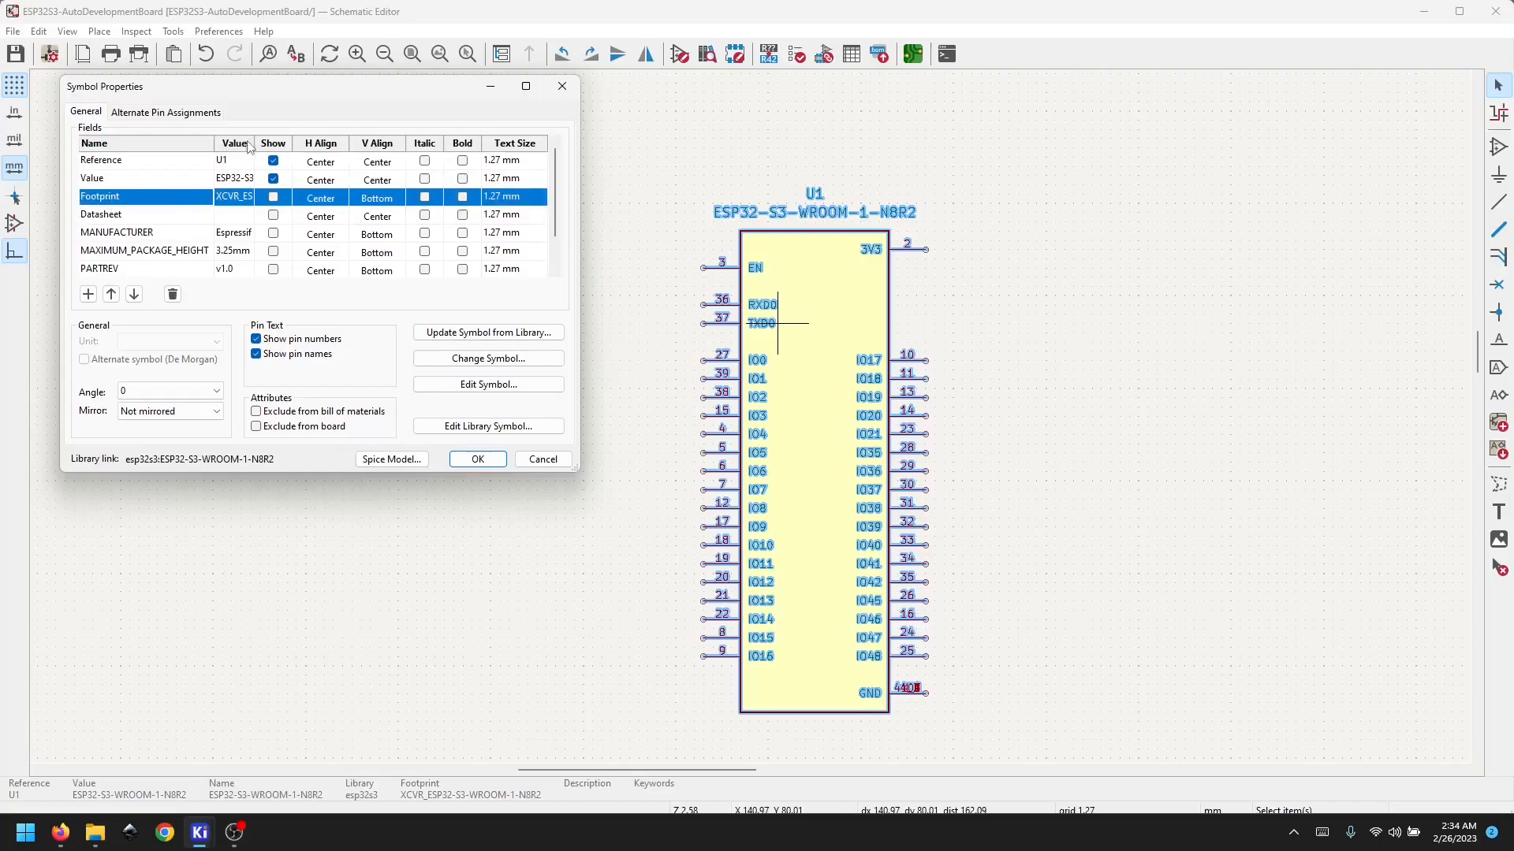
left_click_drag(253, 143, 435, 143)
Step: Assign the XCVR_ESP32-S3-WROOM-1-N8R2 footprint from the esp32s3 library to U1, accept the properties, and save the schematic
left_click(244, 197)
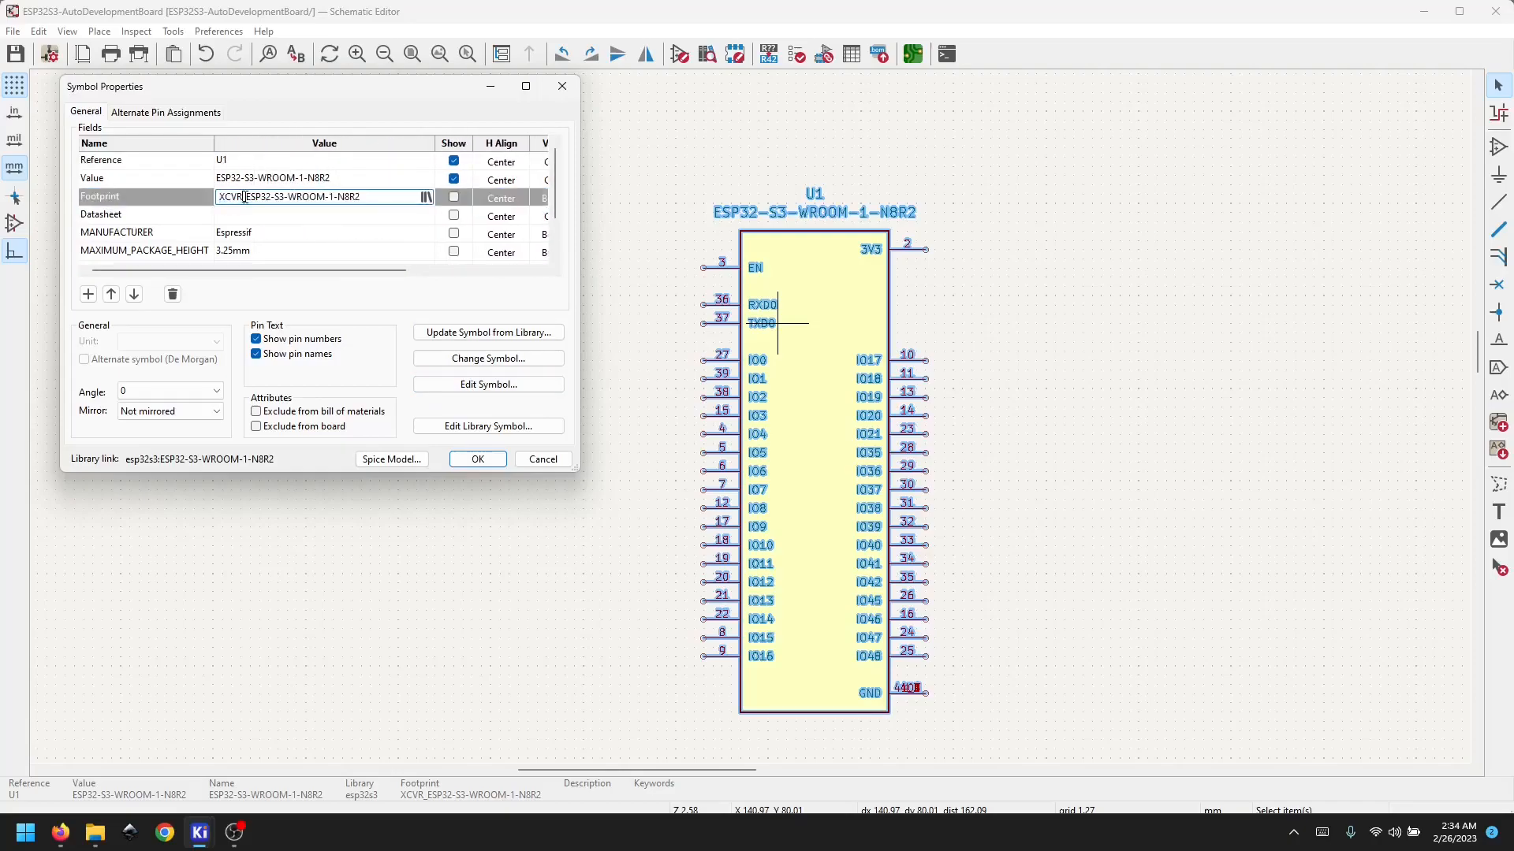
left_click(426, 197)
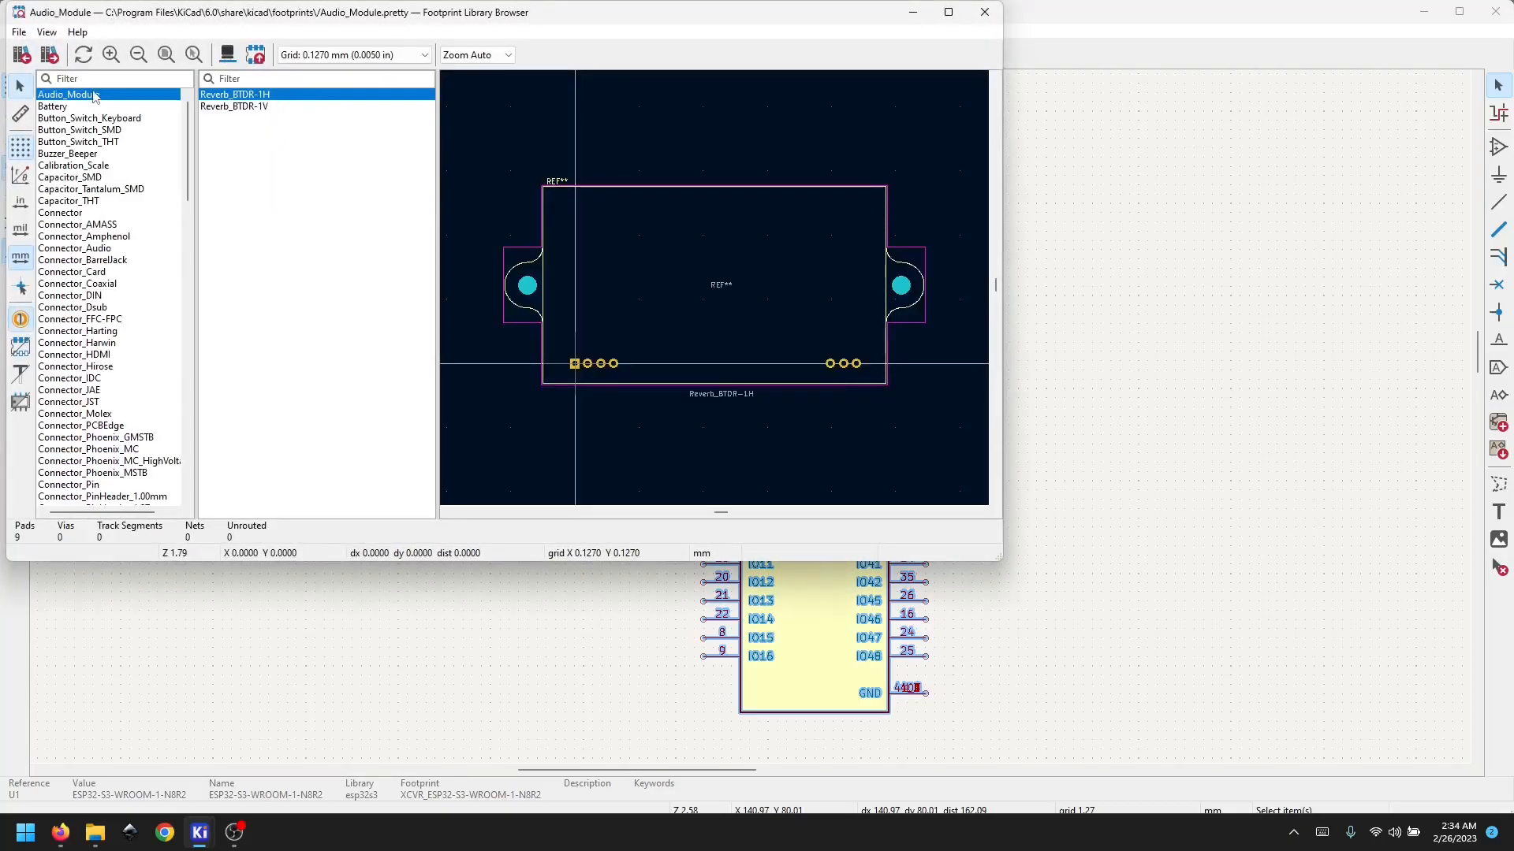
left_click(81, 78)
type("es")
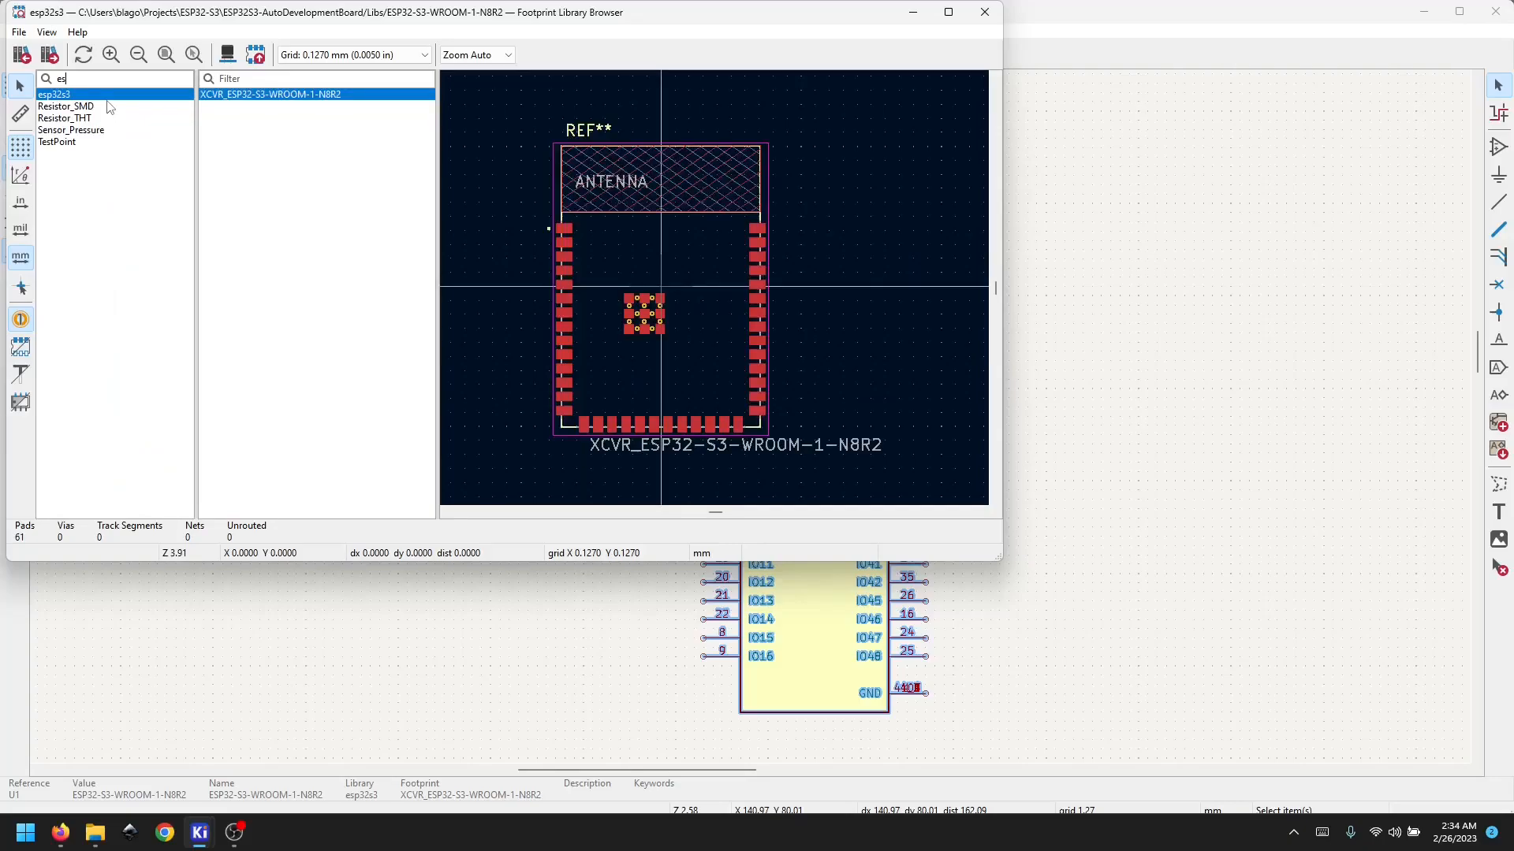
double_click(263, 95)
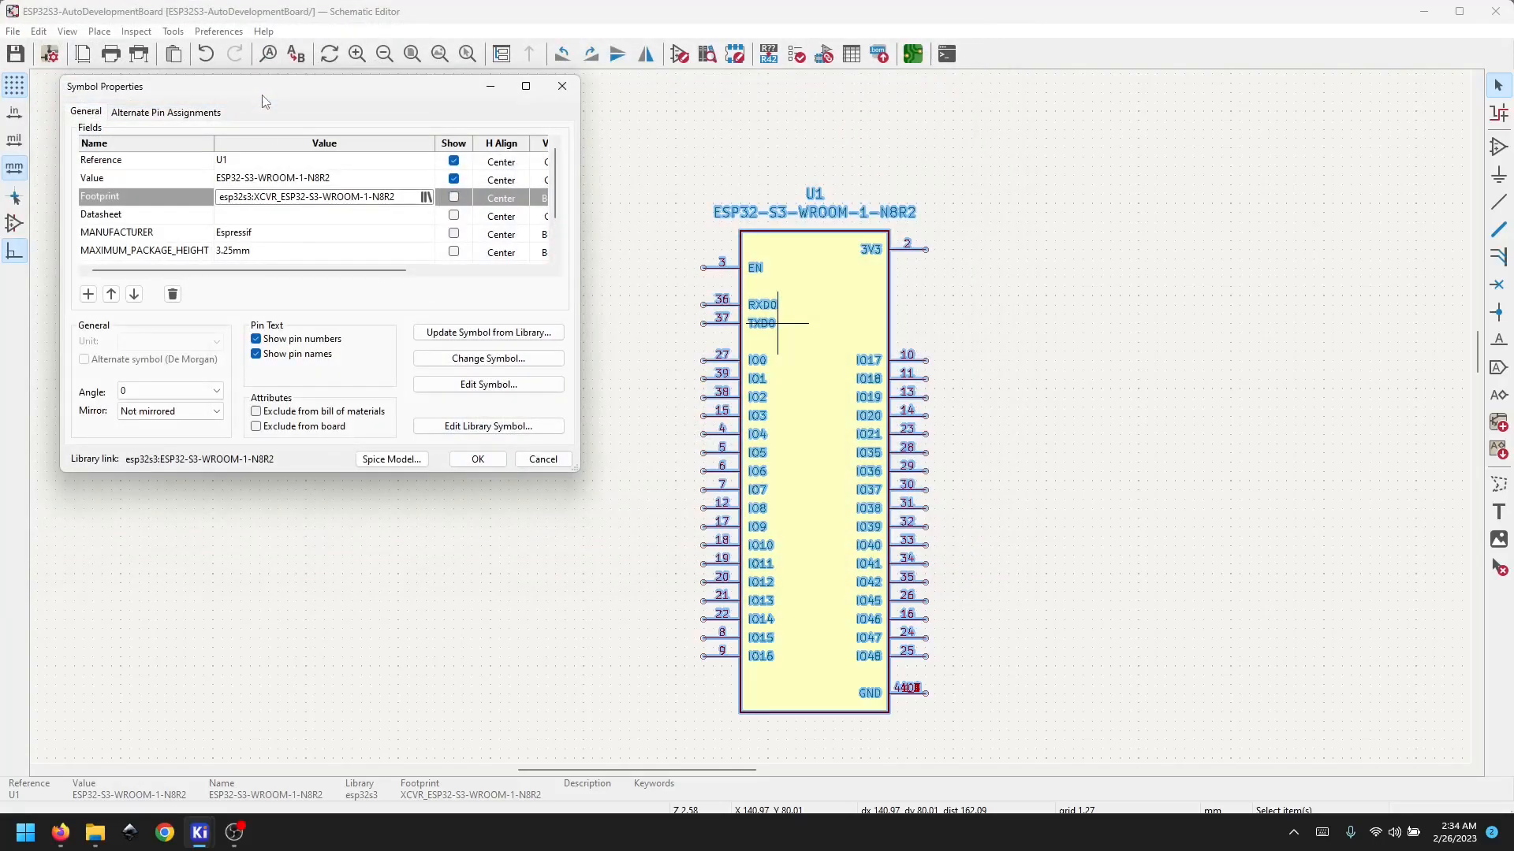
left_click(478, 461)
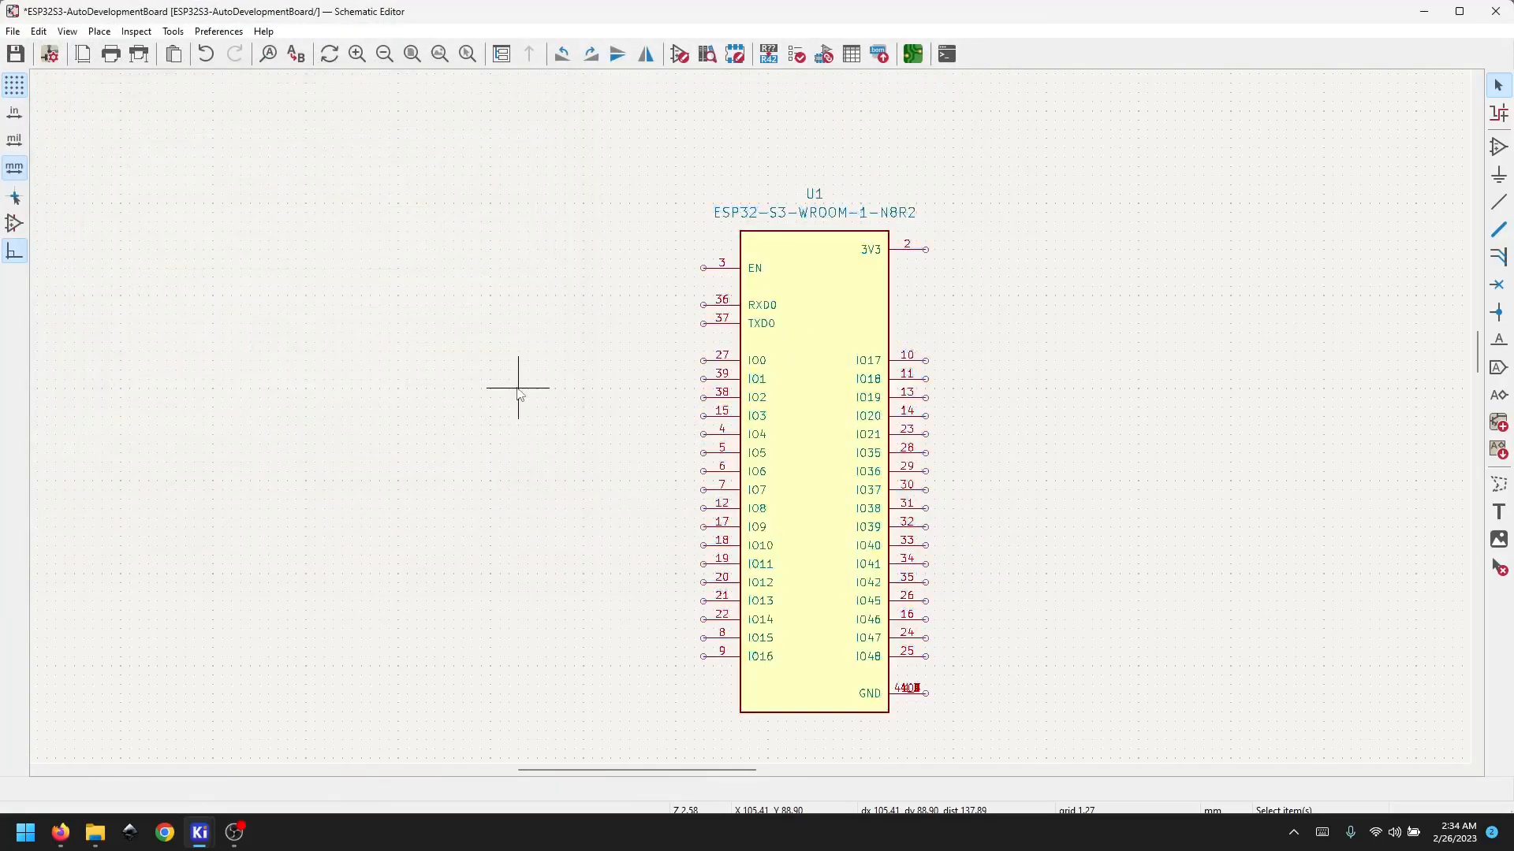
key("ctrl+s")
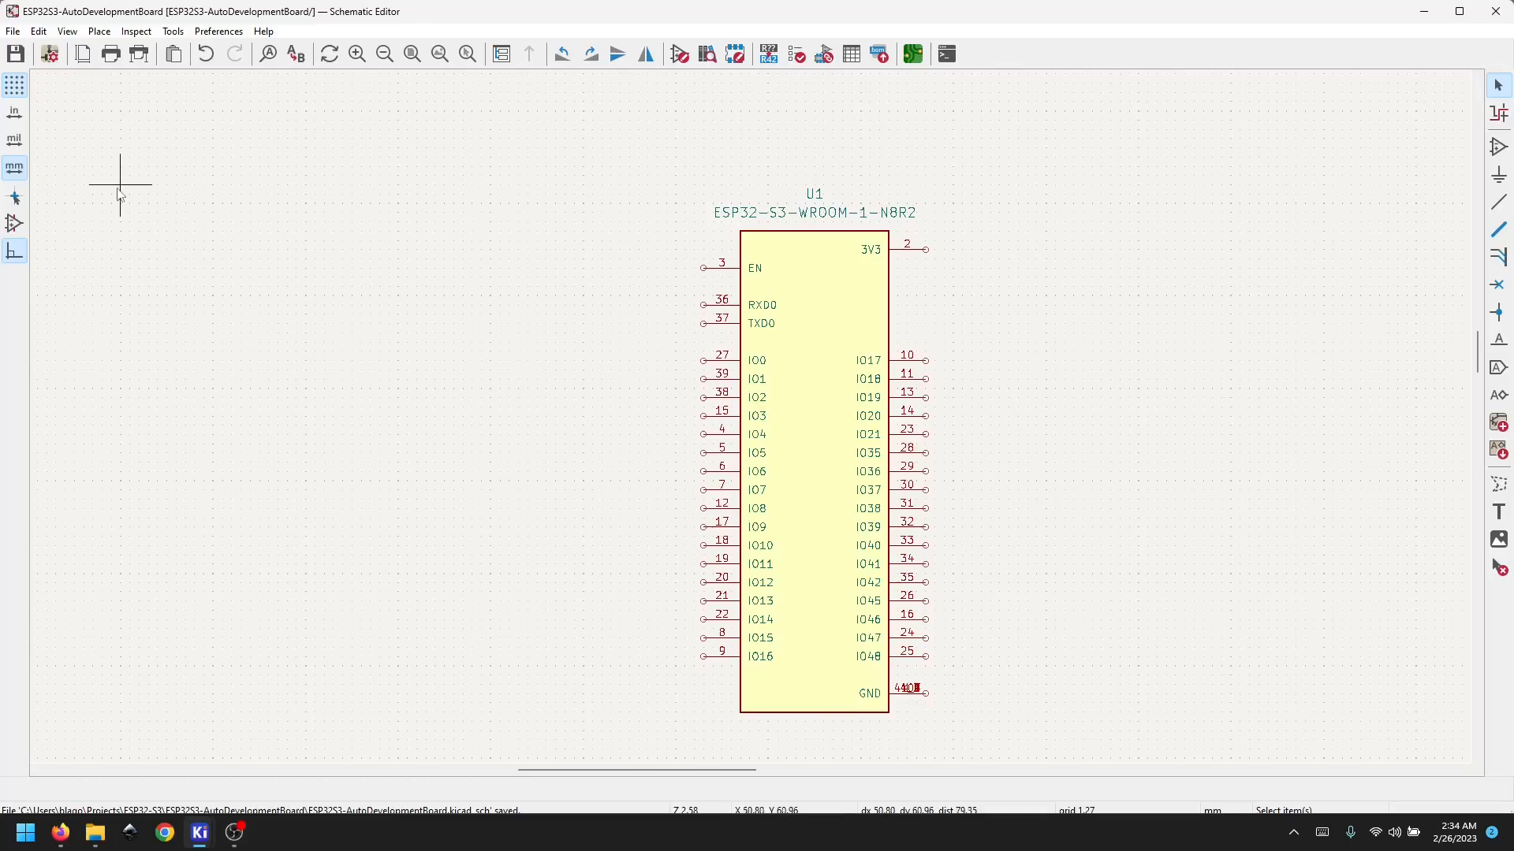
Step: Switch to the project's board file in the PCB Editor and update the PCB from the schematic
left_click(1423, 12)
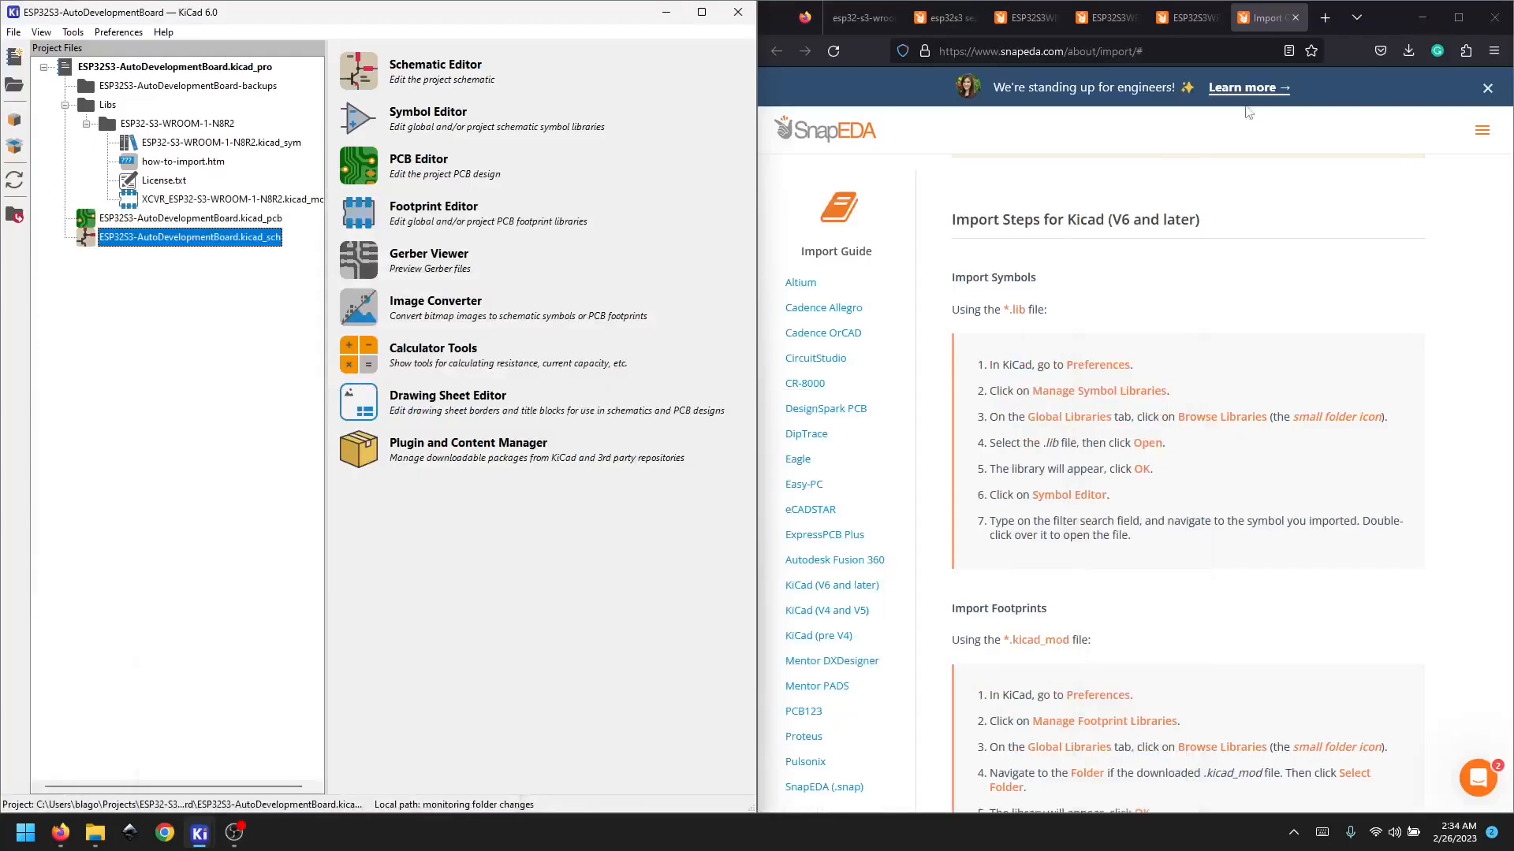
double_click(190, 218)
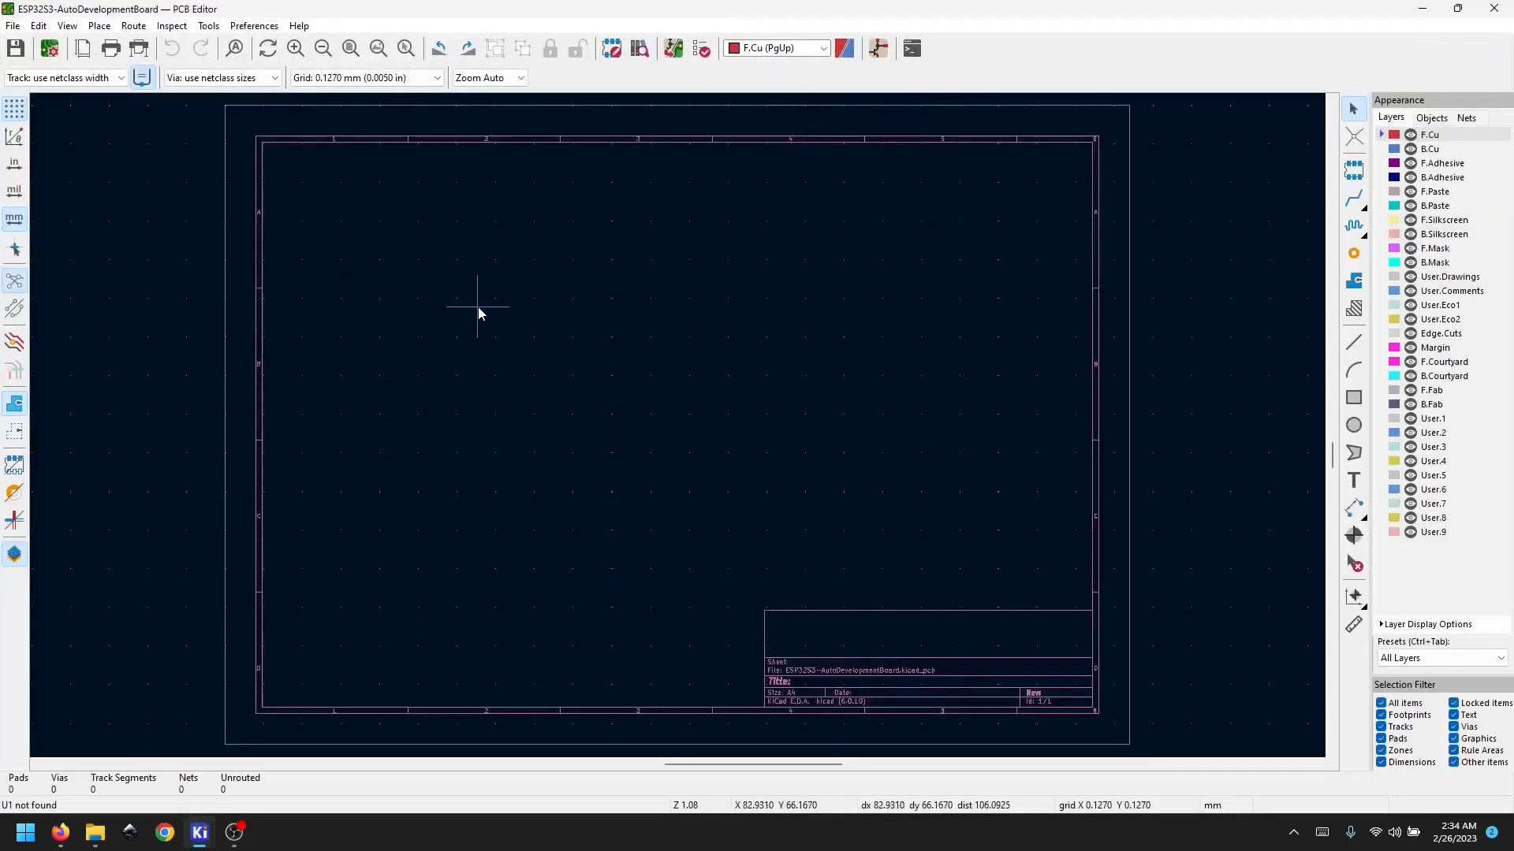
left_click(673, 49)
left_click(485, 420)
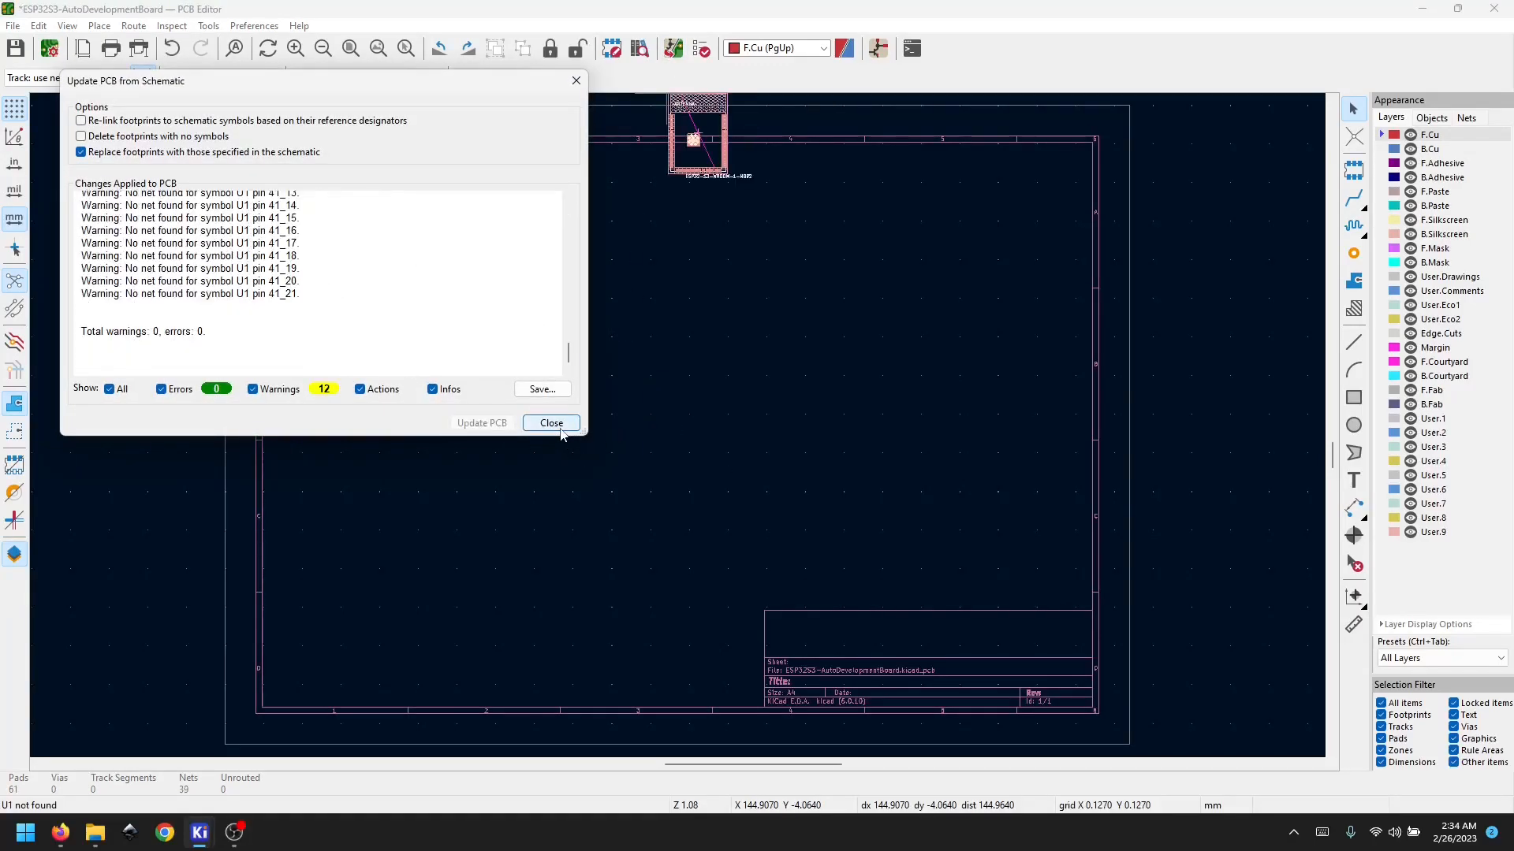
left_click(562, 432)
Step: Place the U1 footprint near the middle of the drawing sheet and save the board
left_click(633, 415)
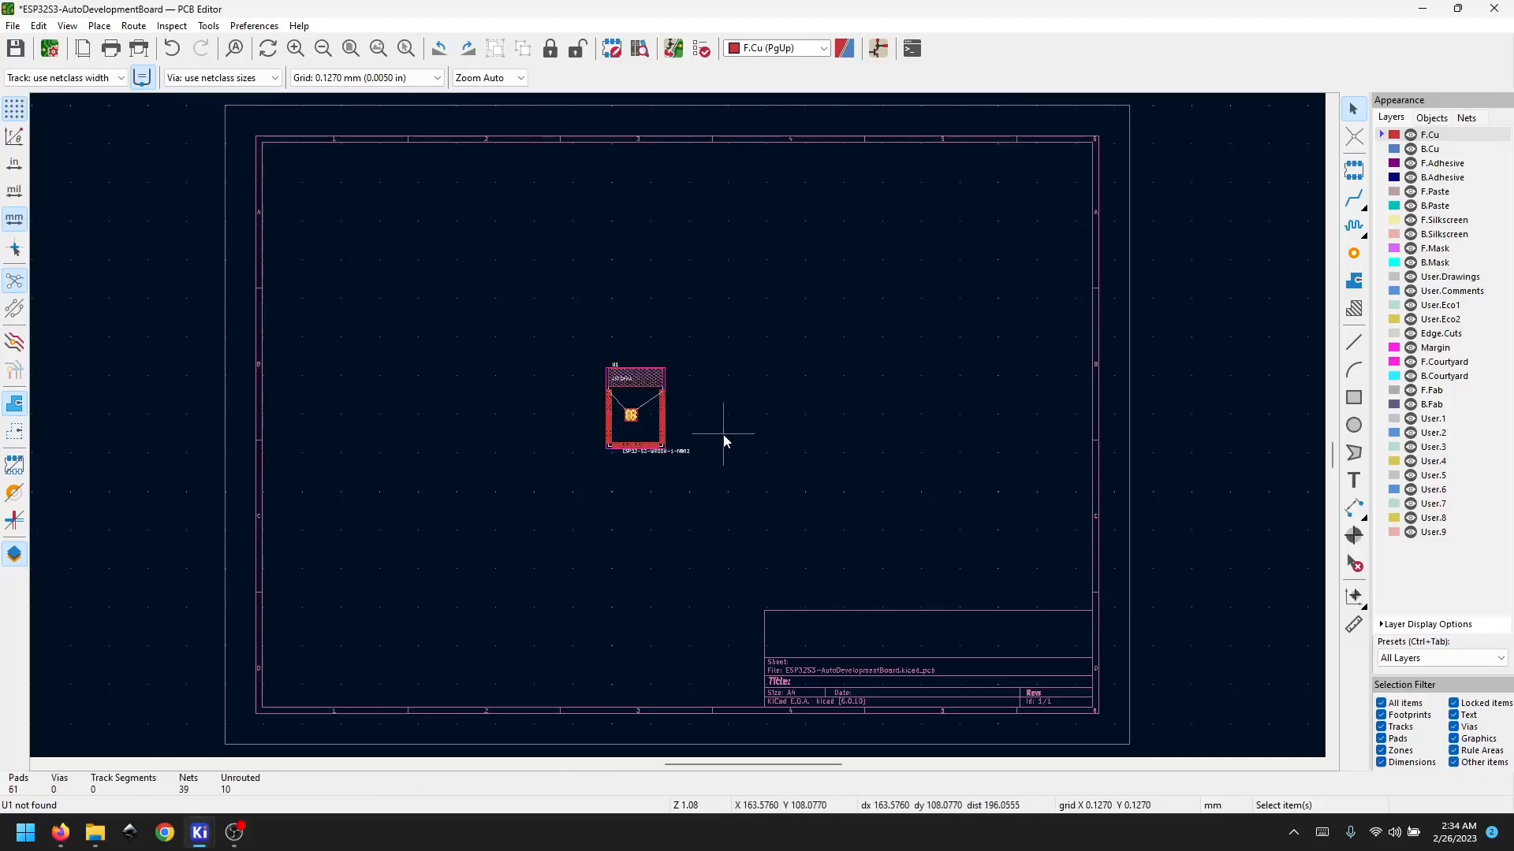
key("ctrl+s")
Step: Check the placed U1 footprint in the 3D Viewer
scroll(670, 423, "up", 8)
scroll(670, 415, "down", 3)
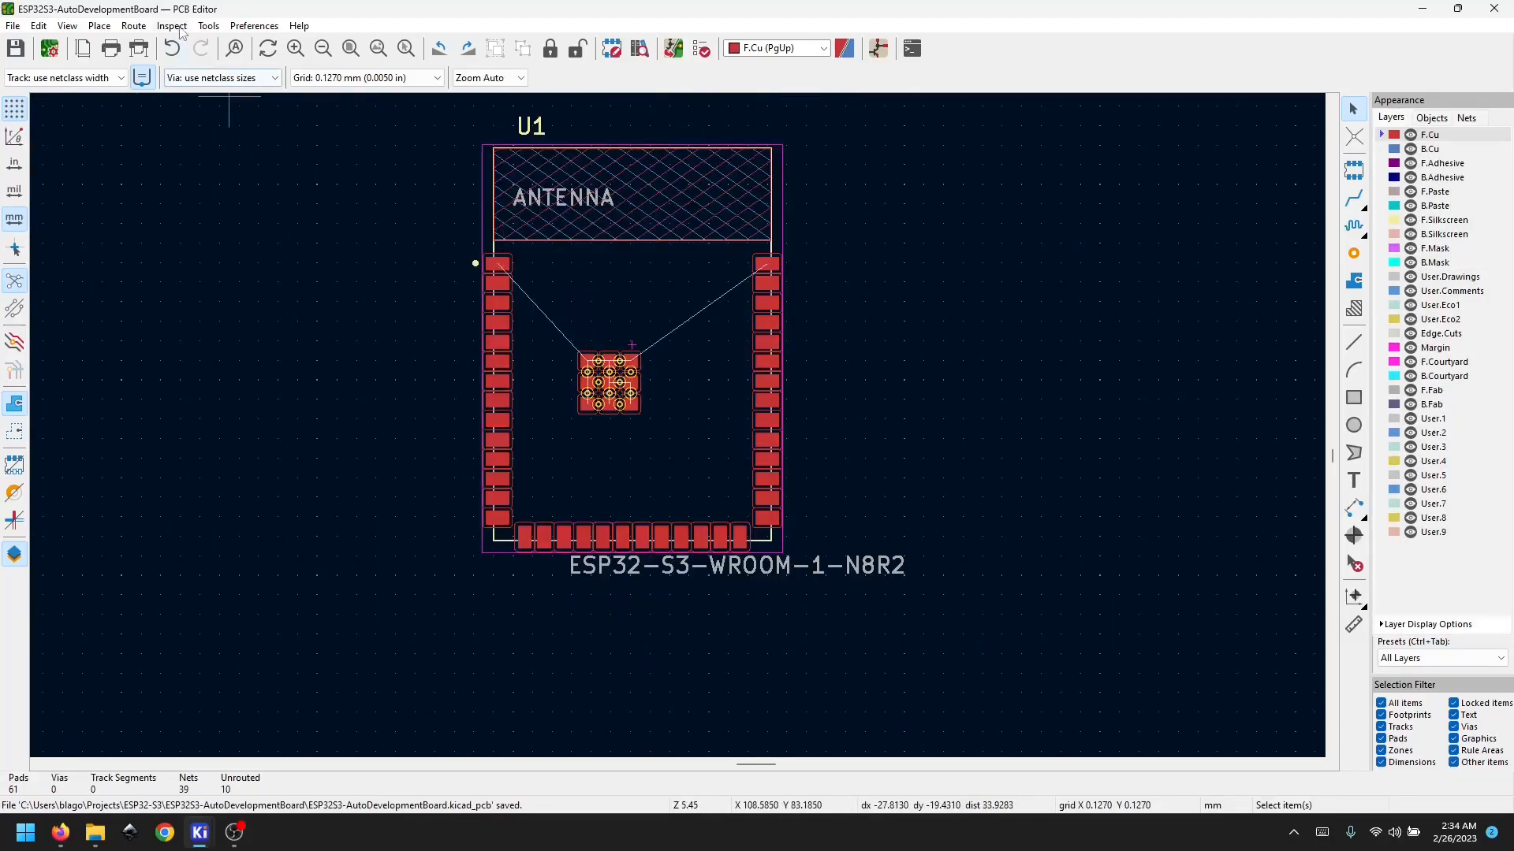
left_click(67, 25)
left_click(103, 87)
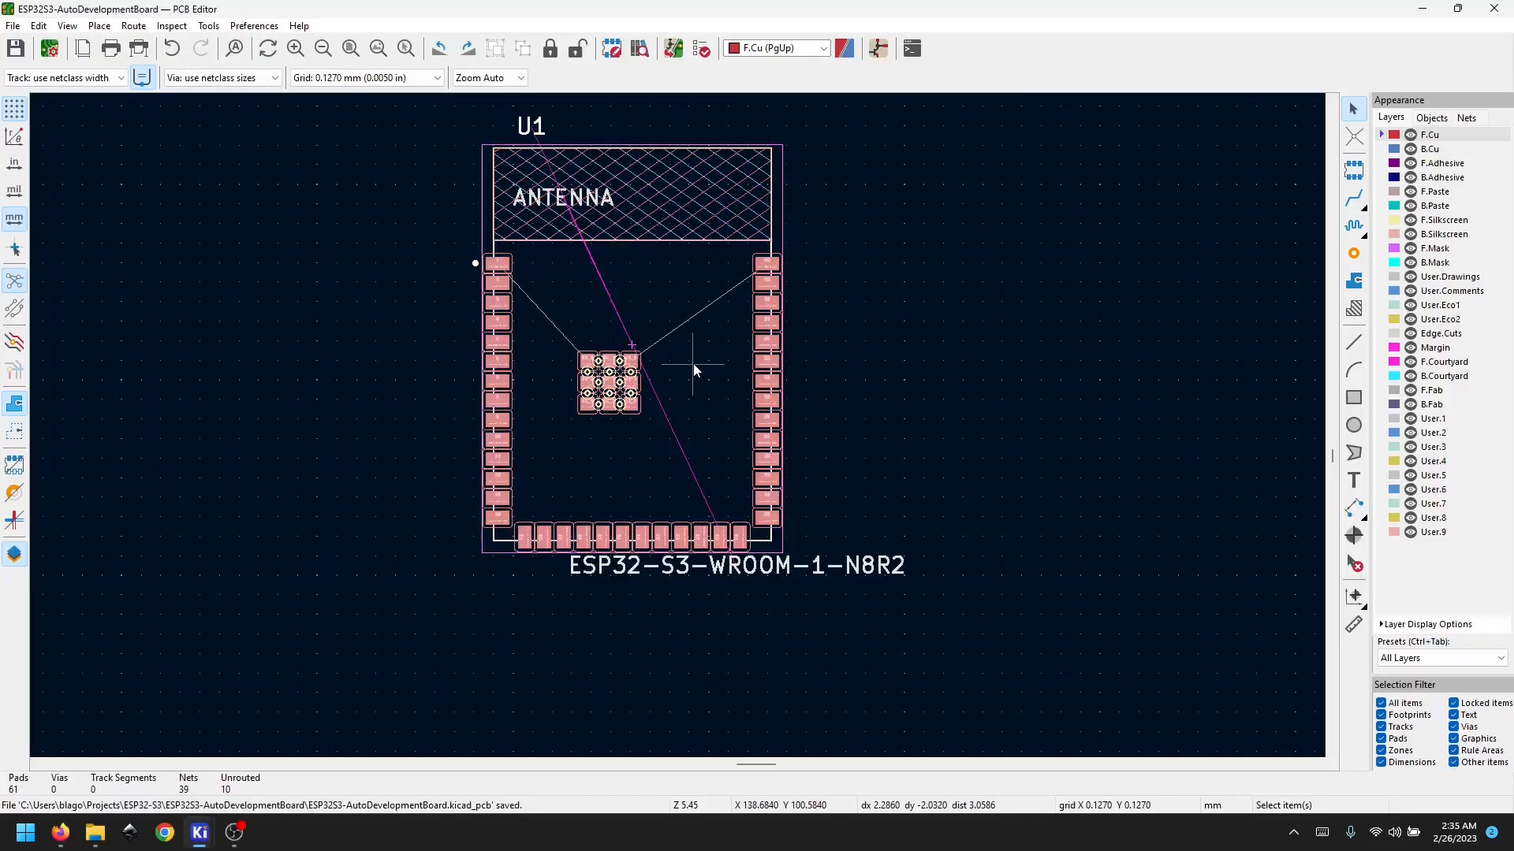
Step: Add ESP32-S3-WROOM-1-N8R2.step from the project's Libs\ESP32-S3-WROOM-1-N8R2 folder as a 3D model in U1's footprint properties
double_click(693, 363)
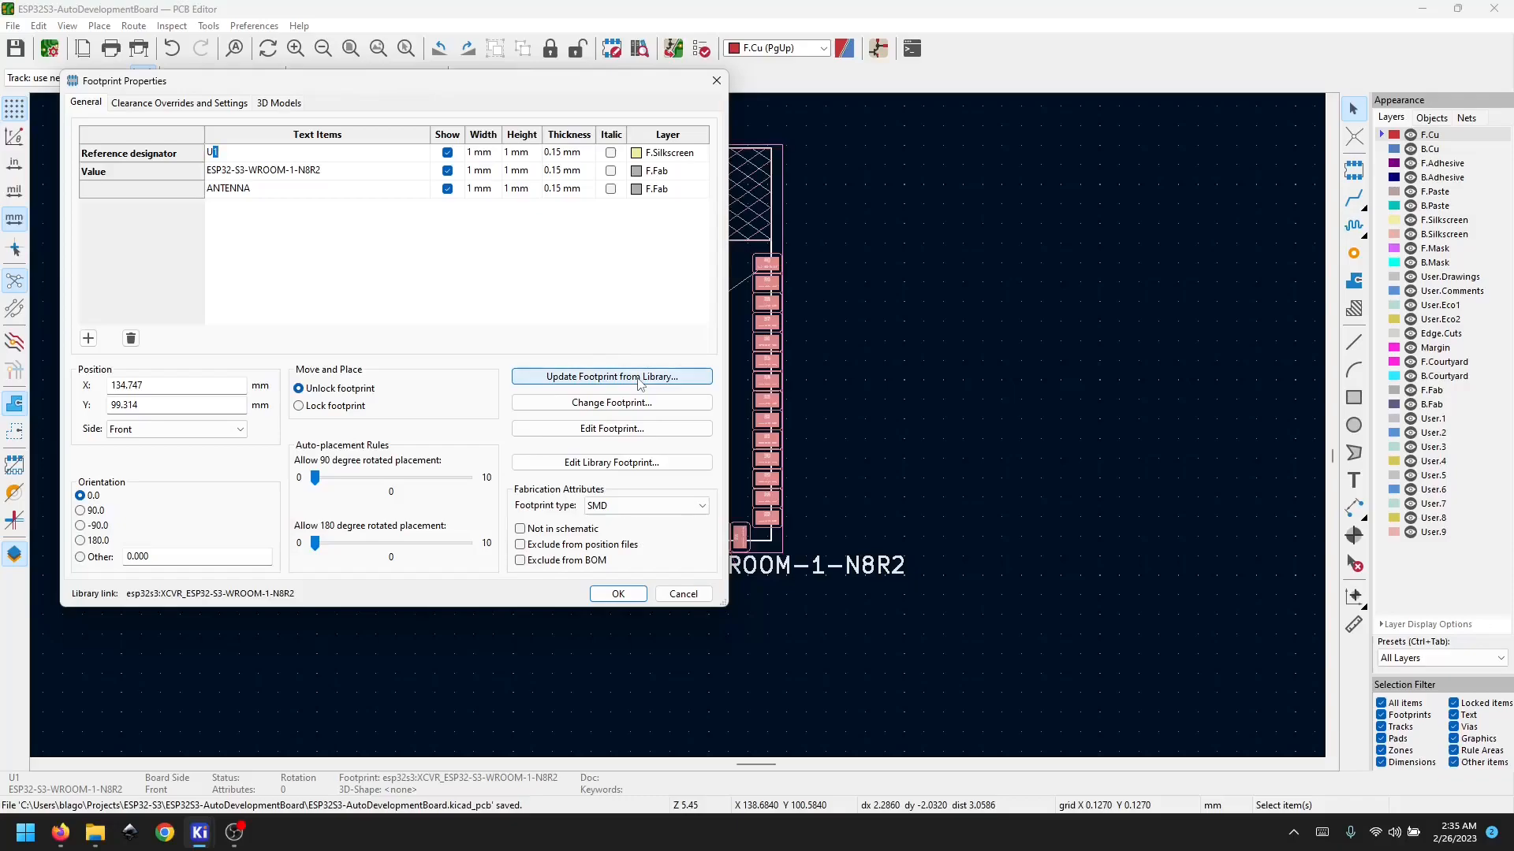
left_click(260, 105)
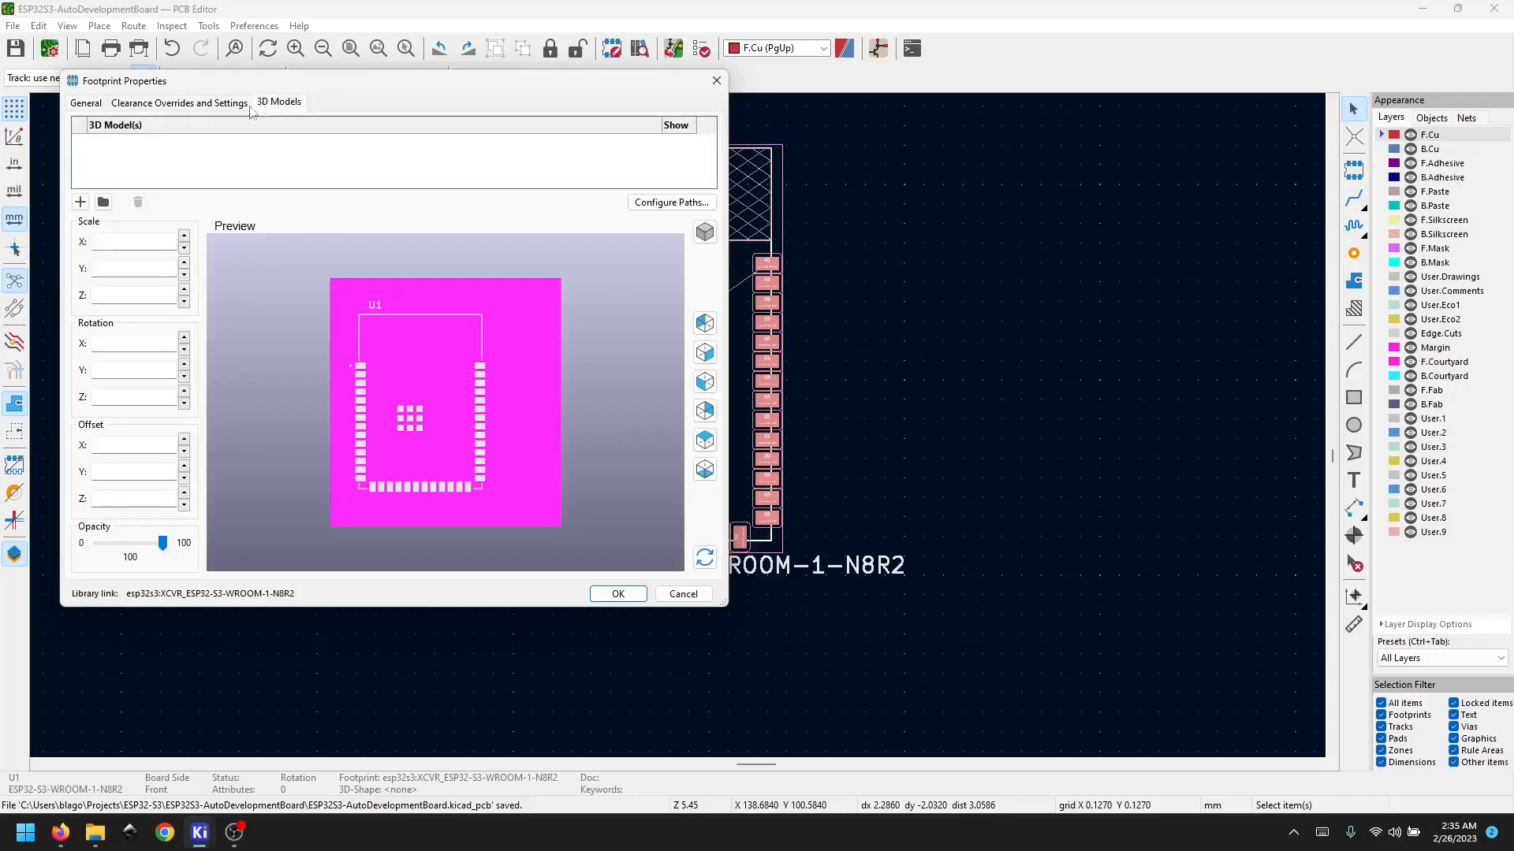
left_click(80, 203)
left_click(653, 143)
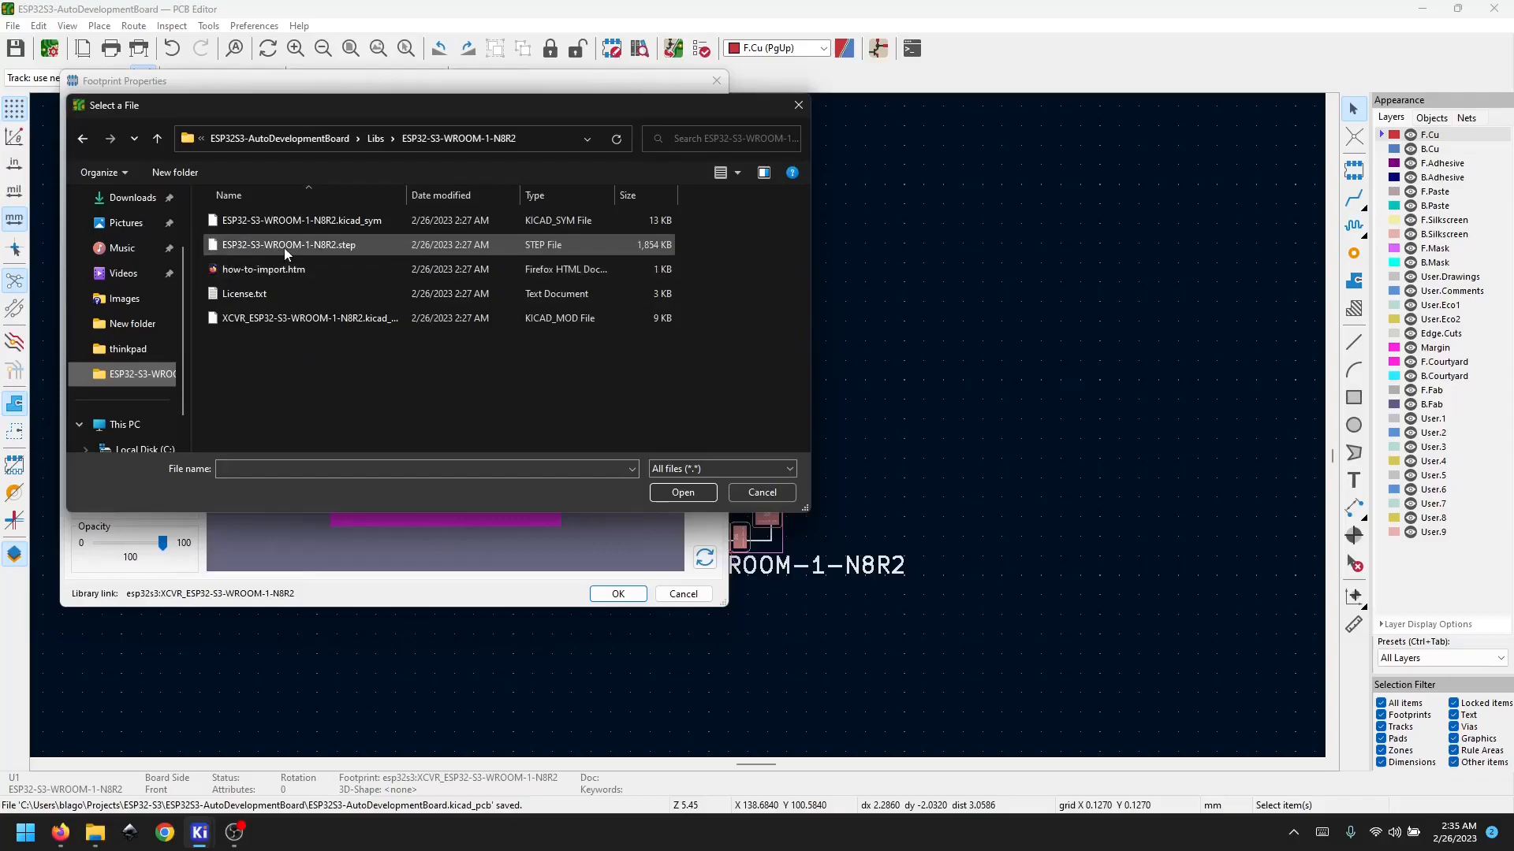
left_click(377, 142)
left_click(270, 269)
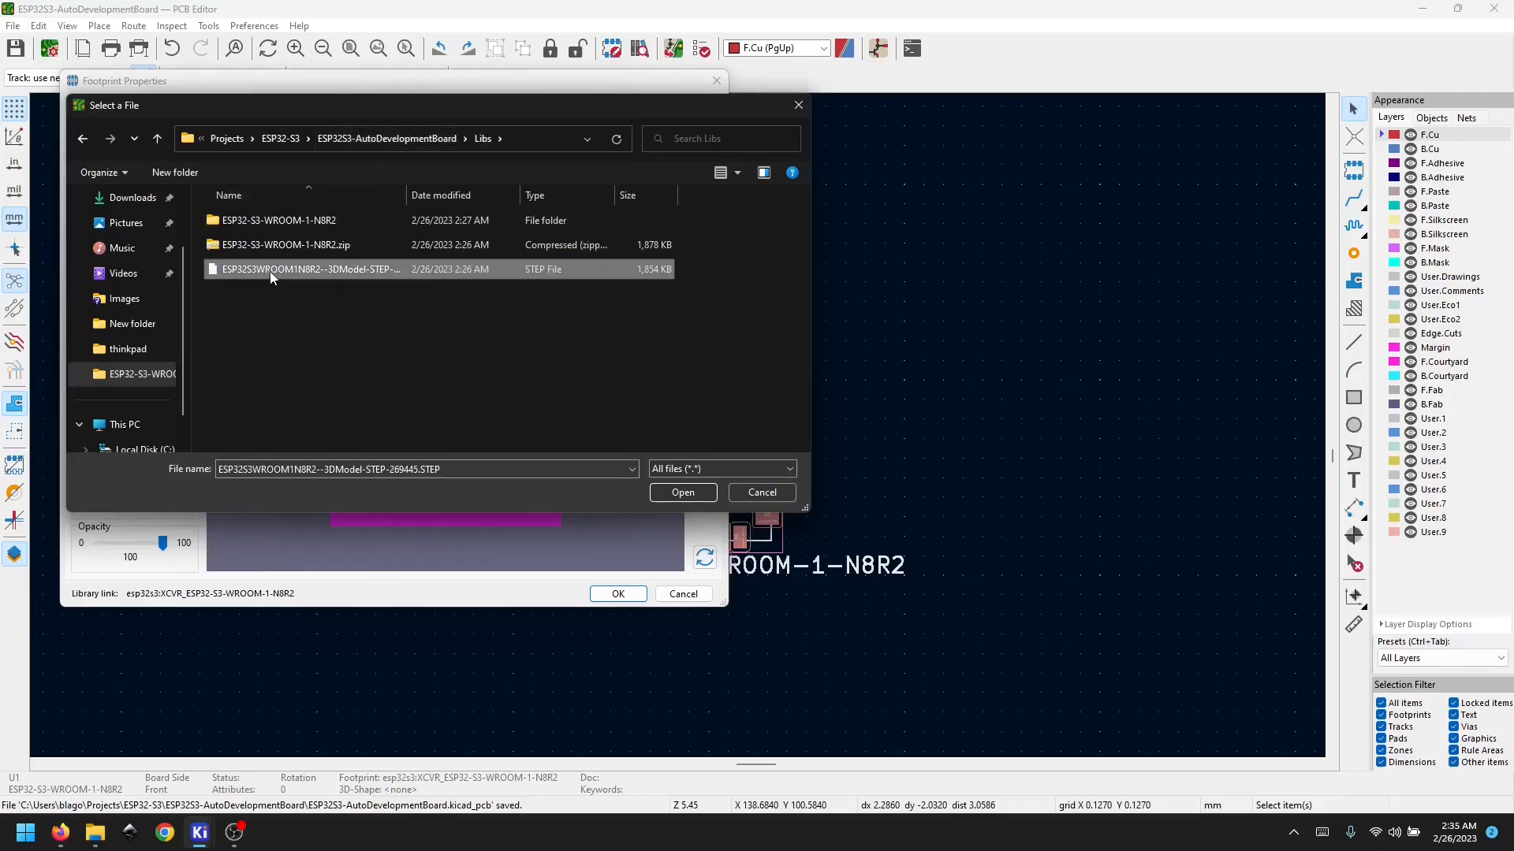
double_click(259, 223)
left_click(276, 247)
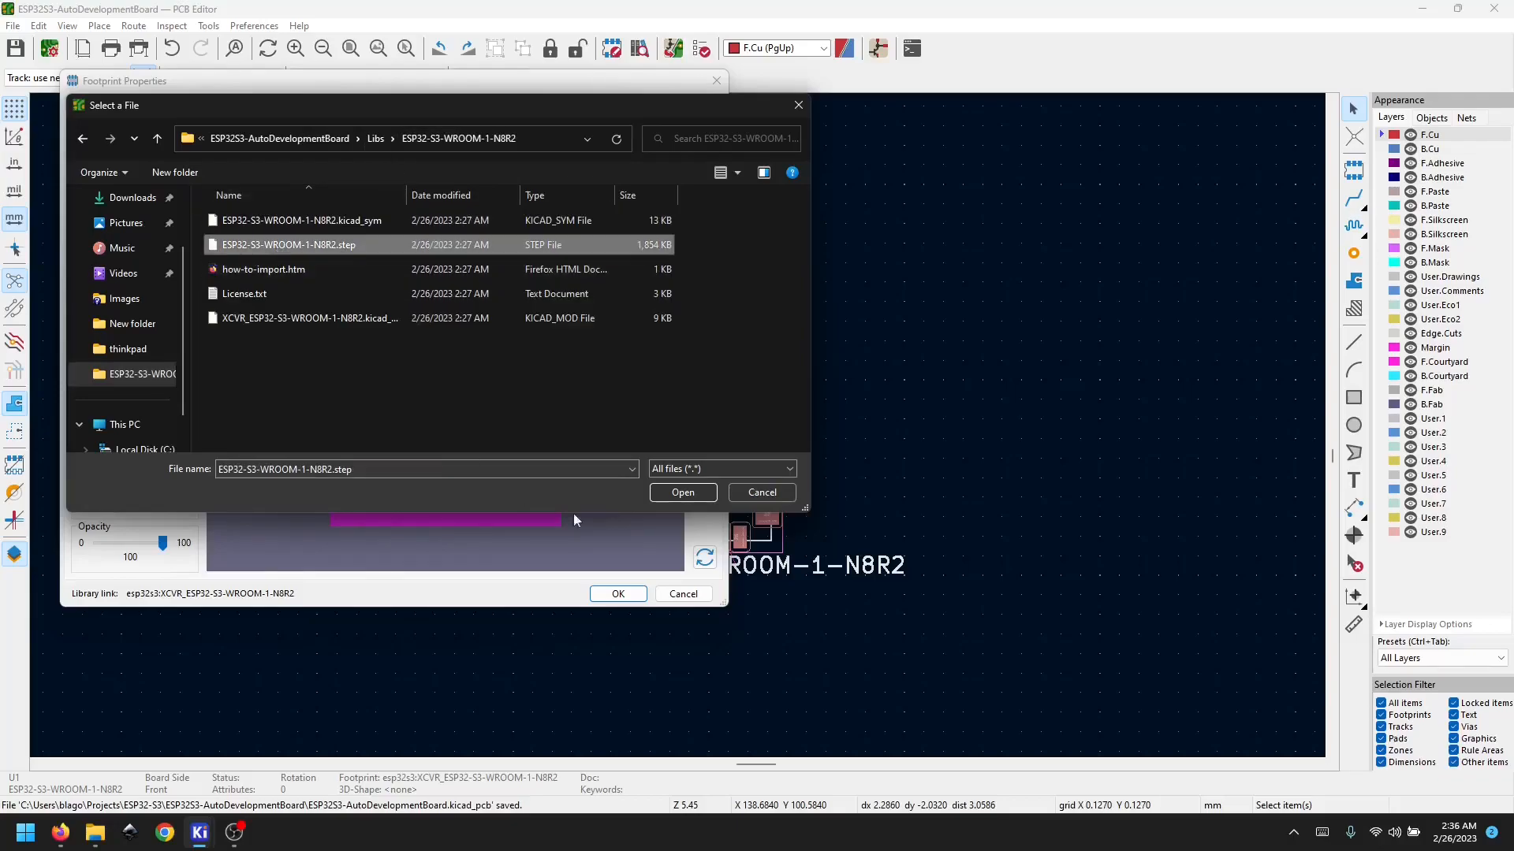
left_click(672, 493)
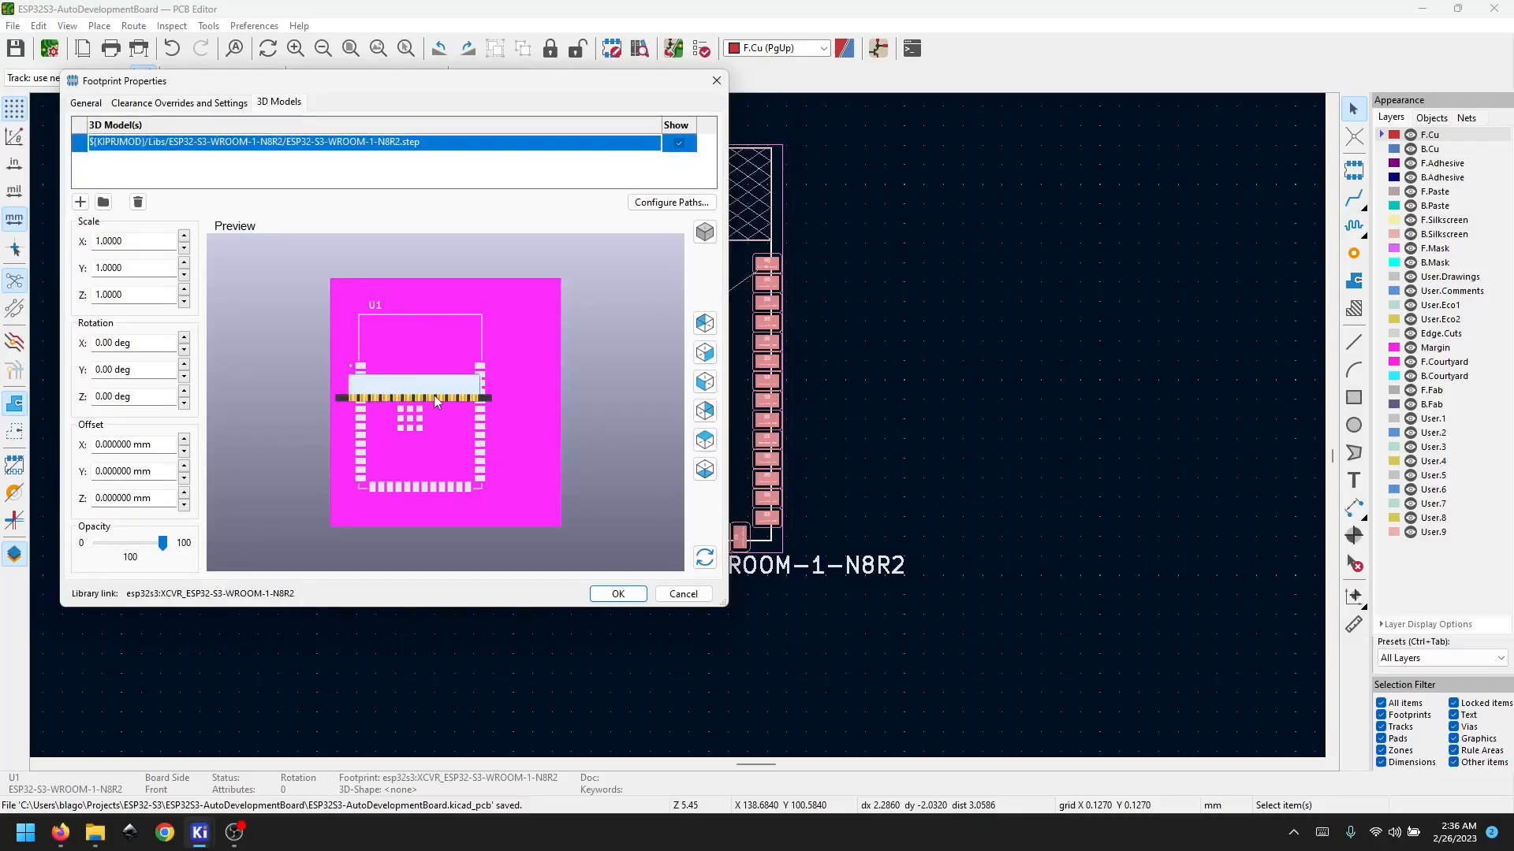
Step: Set the 3D model's X rotation to -90 degrees so it lies on the U1 pads, and accept the footprint properties
left_click_drag(434, 399, 481, 388)
left_click(183, 339)
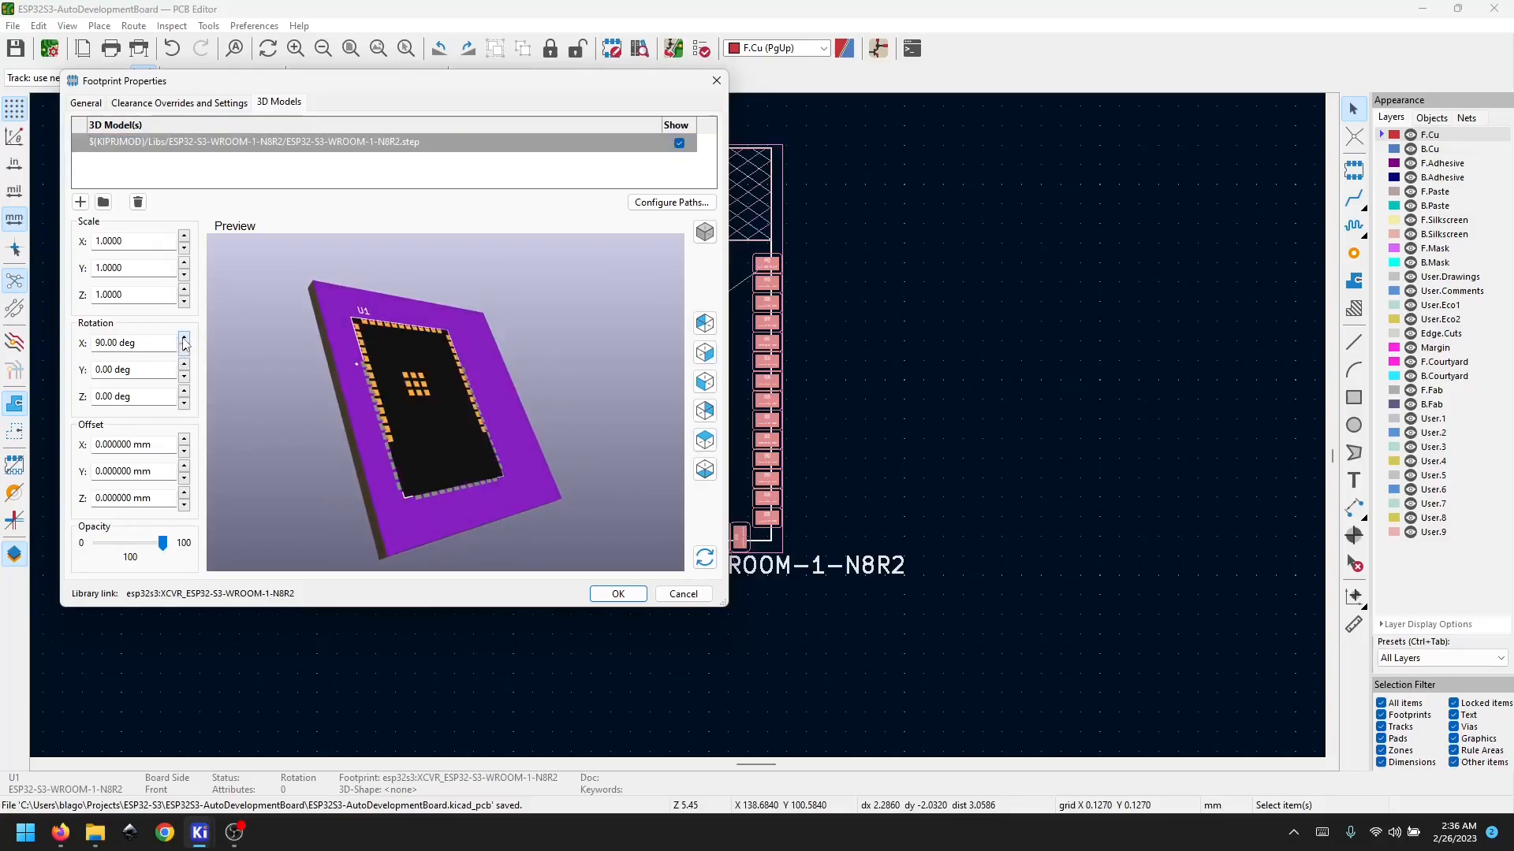
left_click(183, 339)
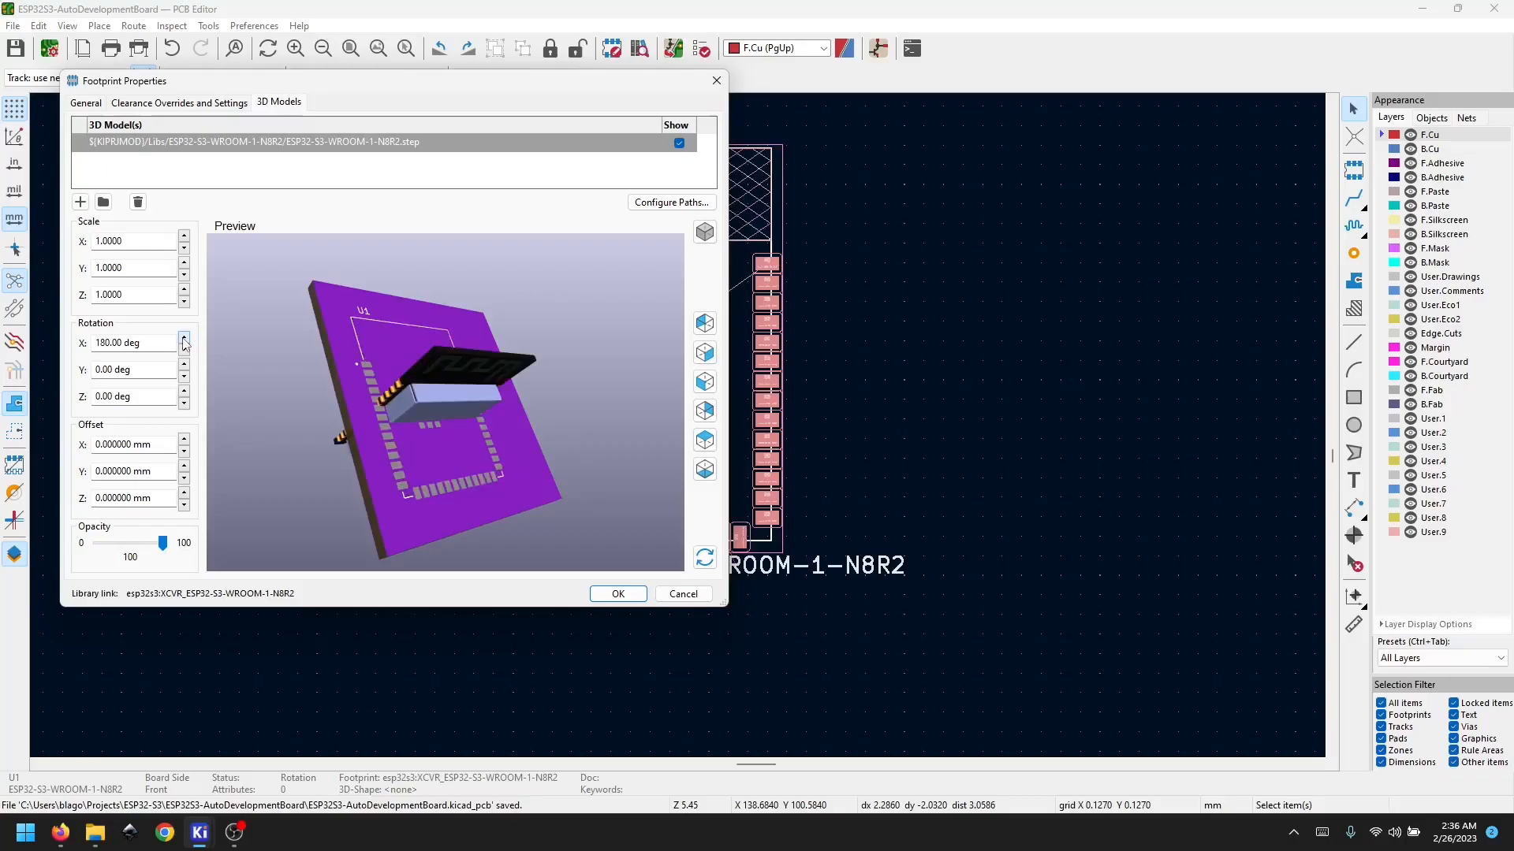
left_click(183, 352)
left_click(184, 352)
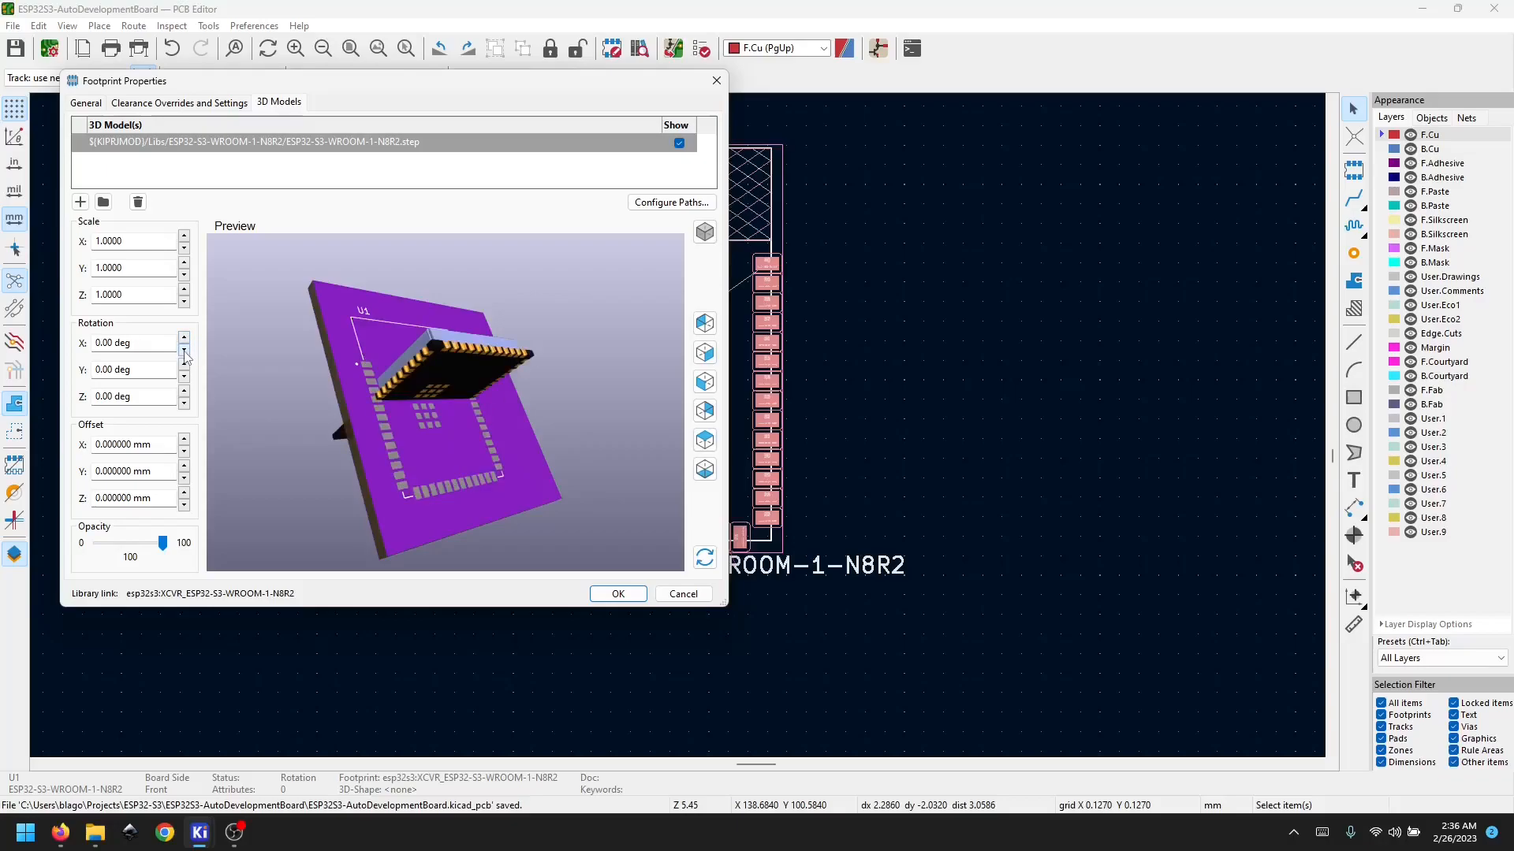
left_click(184, 352)
left_click_drag(260, 426, 306, 490)
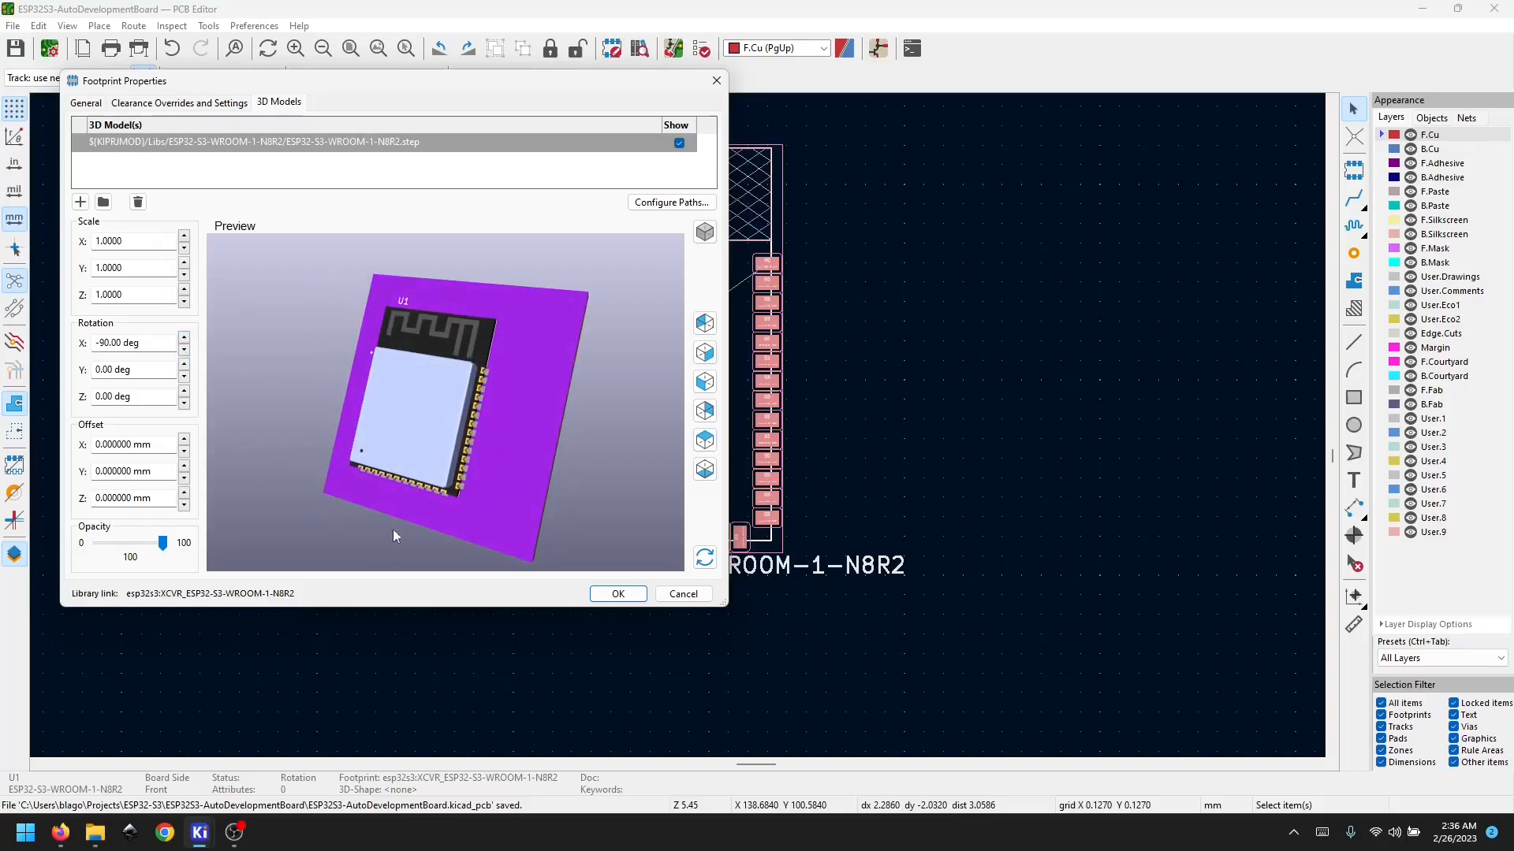
left_click(618, 595)
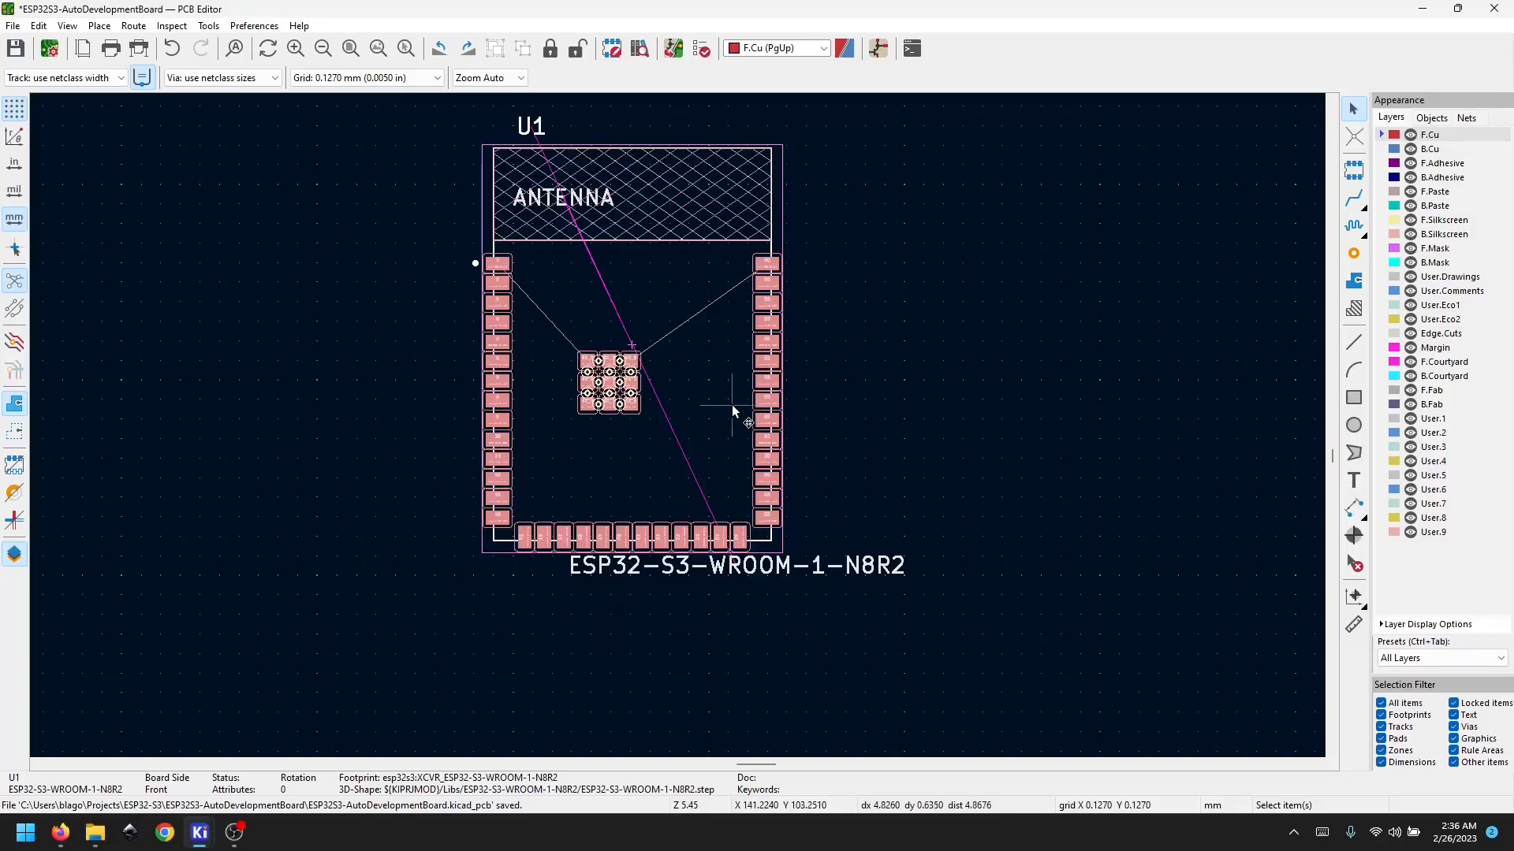
Step: Inspect U1's model on the board from several angles in the 3D Viewer
left_click(872, 395)
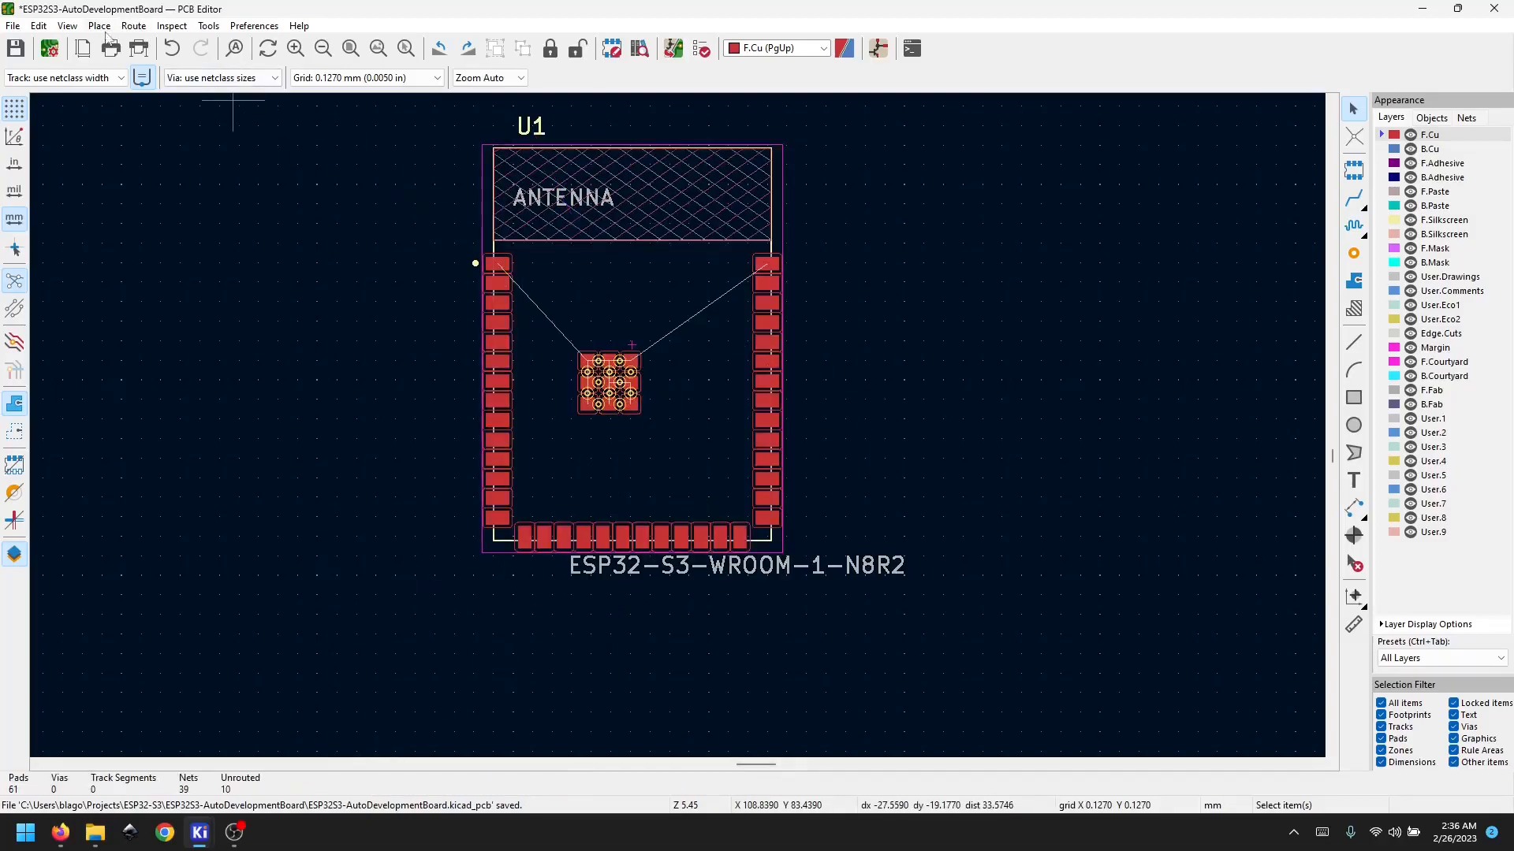
left_click(68, 25)
left_click(108, 89)
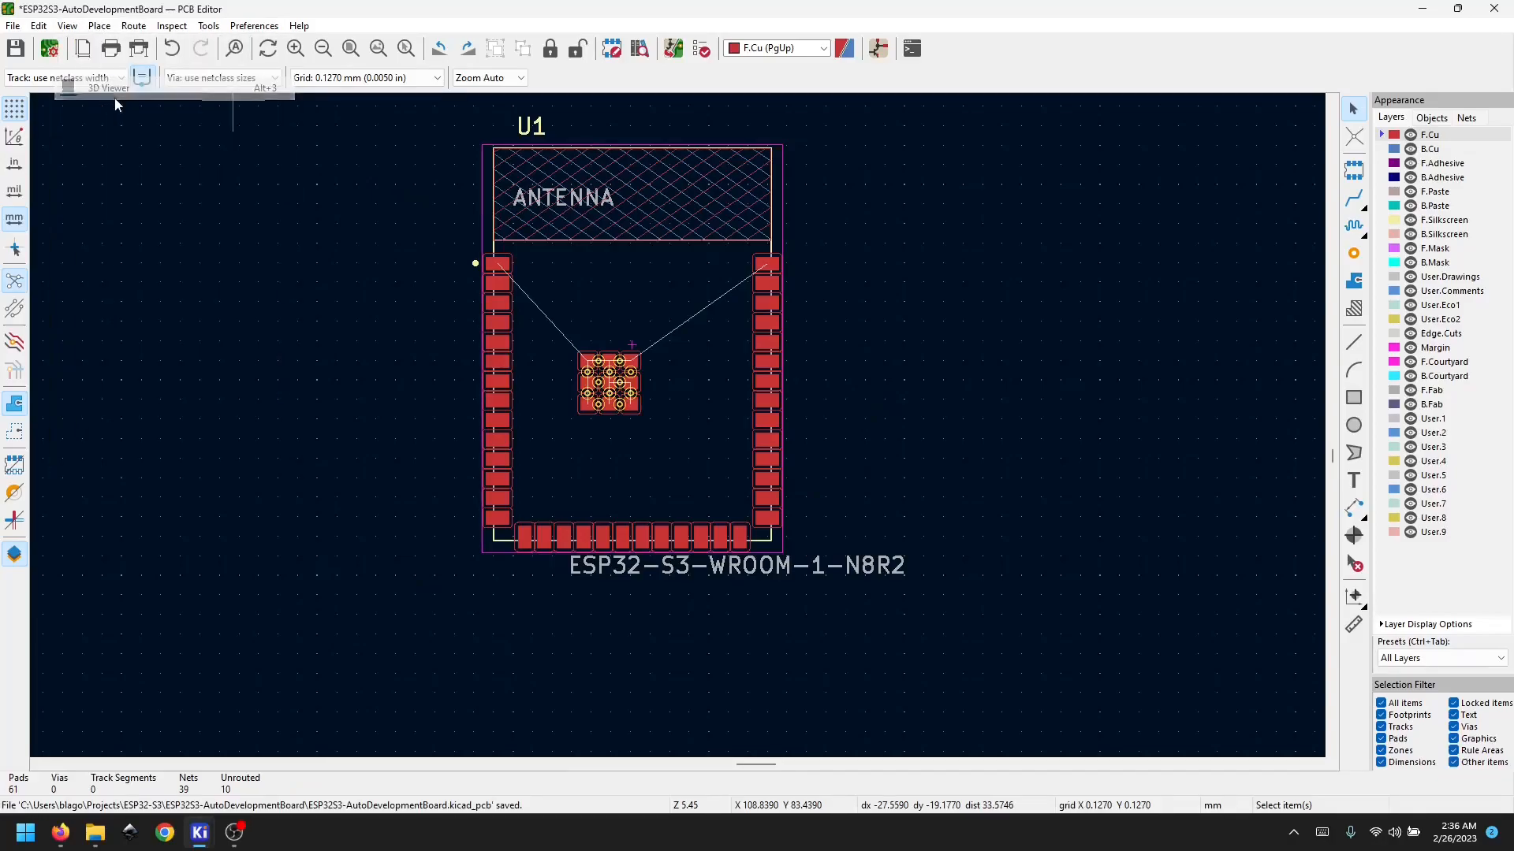
left_click_drag(661, 301, 239, 356)
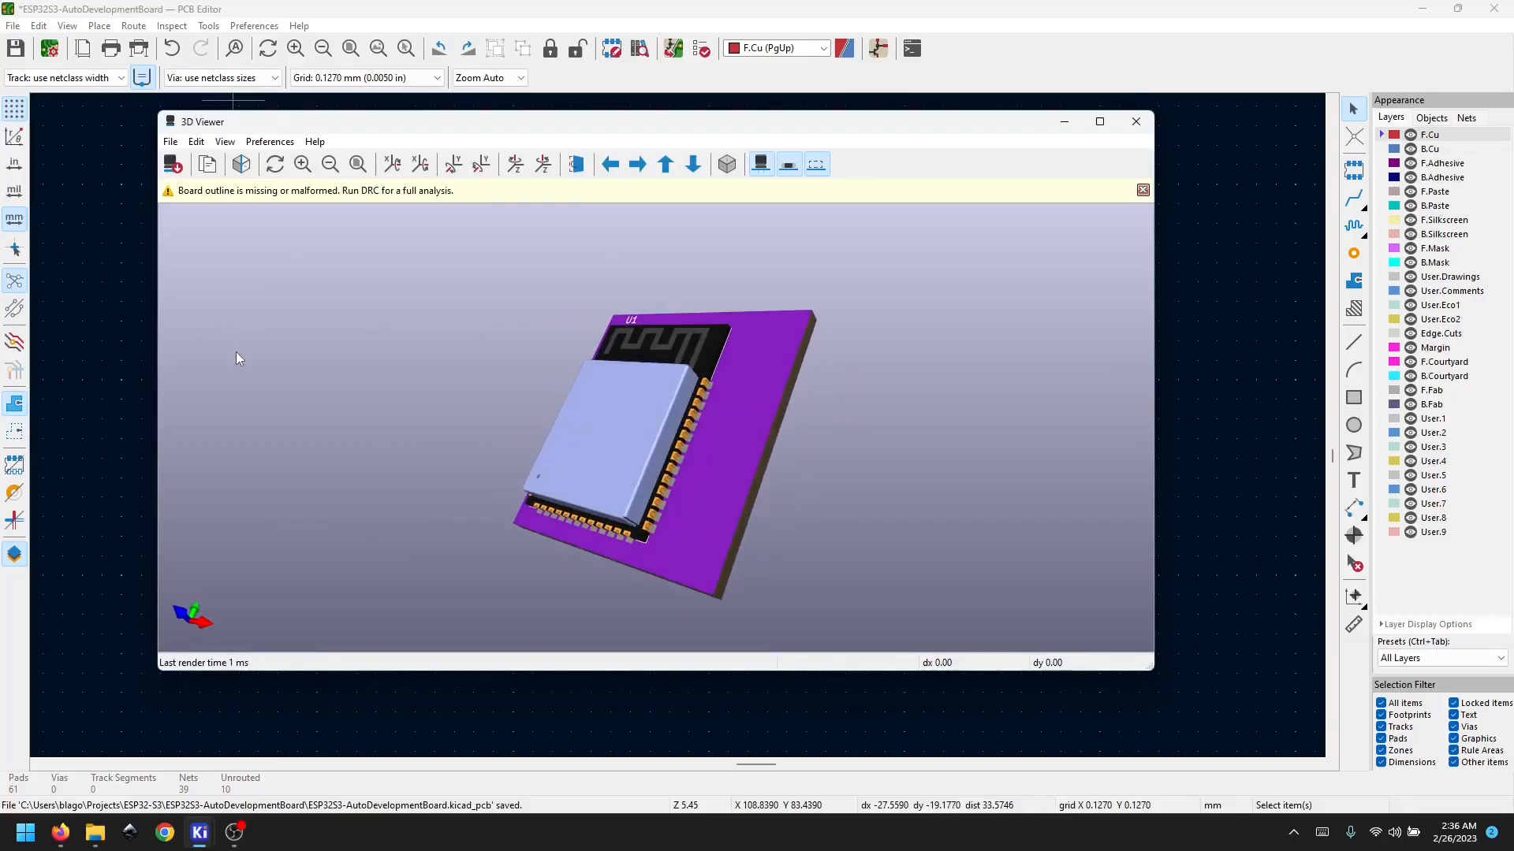
left_click_drag(429, 458, 883, 384)
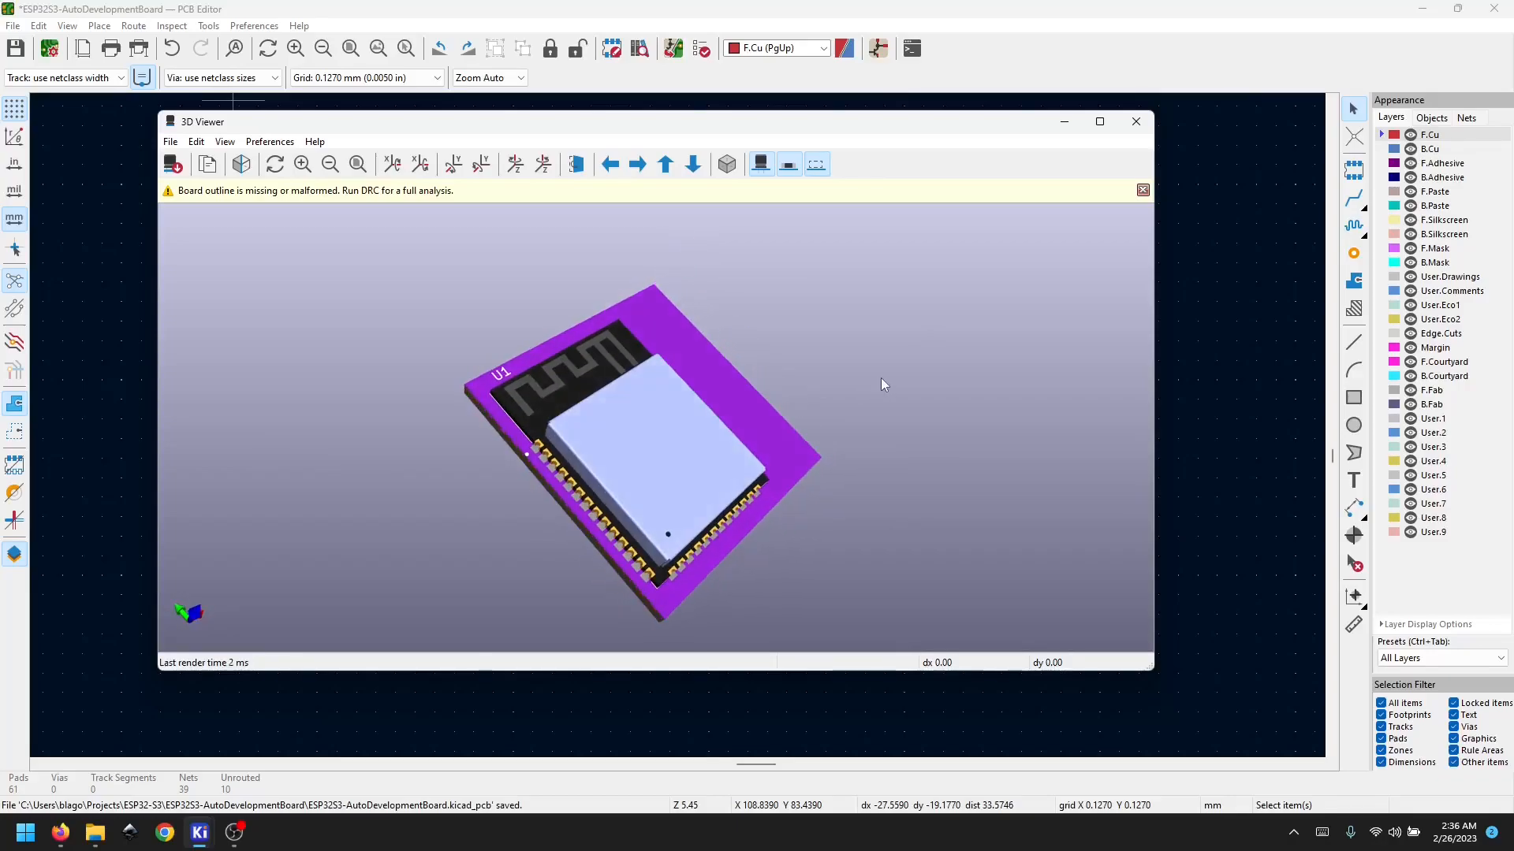